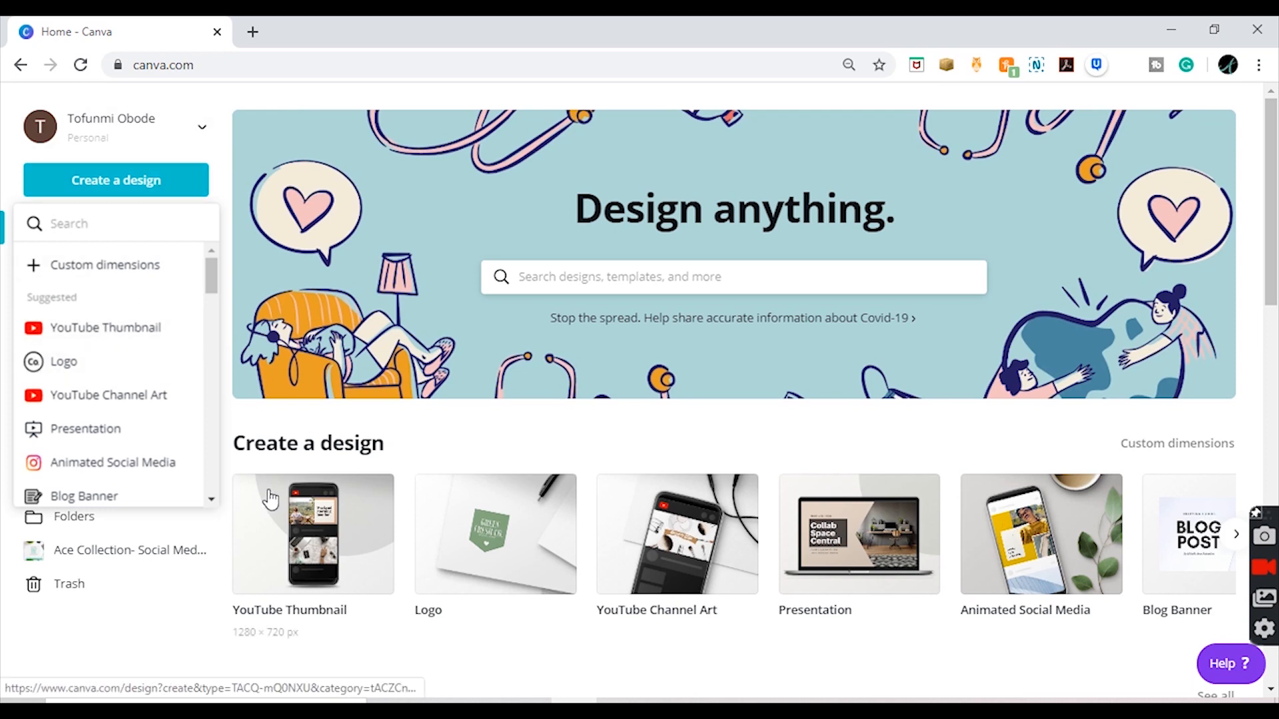
Step: Create a new YouTube Thumbnail design and fill its page background with the teal green from the first untitled palette
left_click(296, 520)
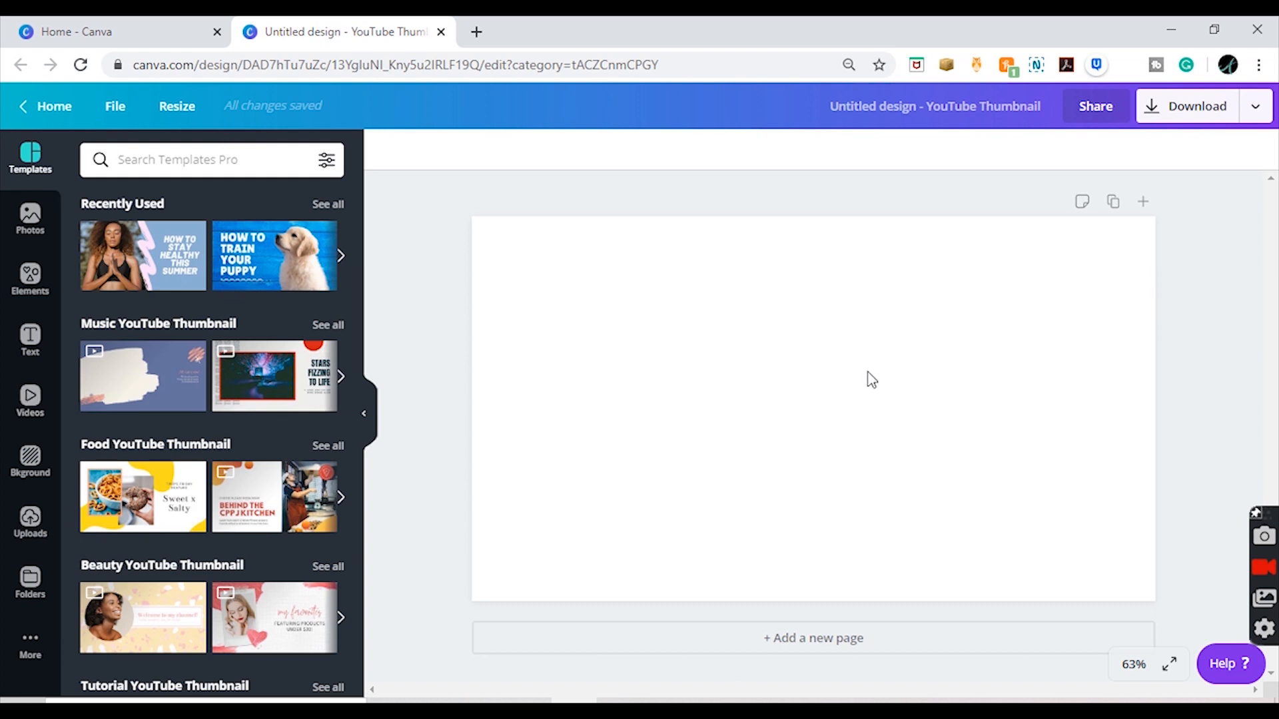
left_click(582, 271)
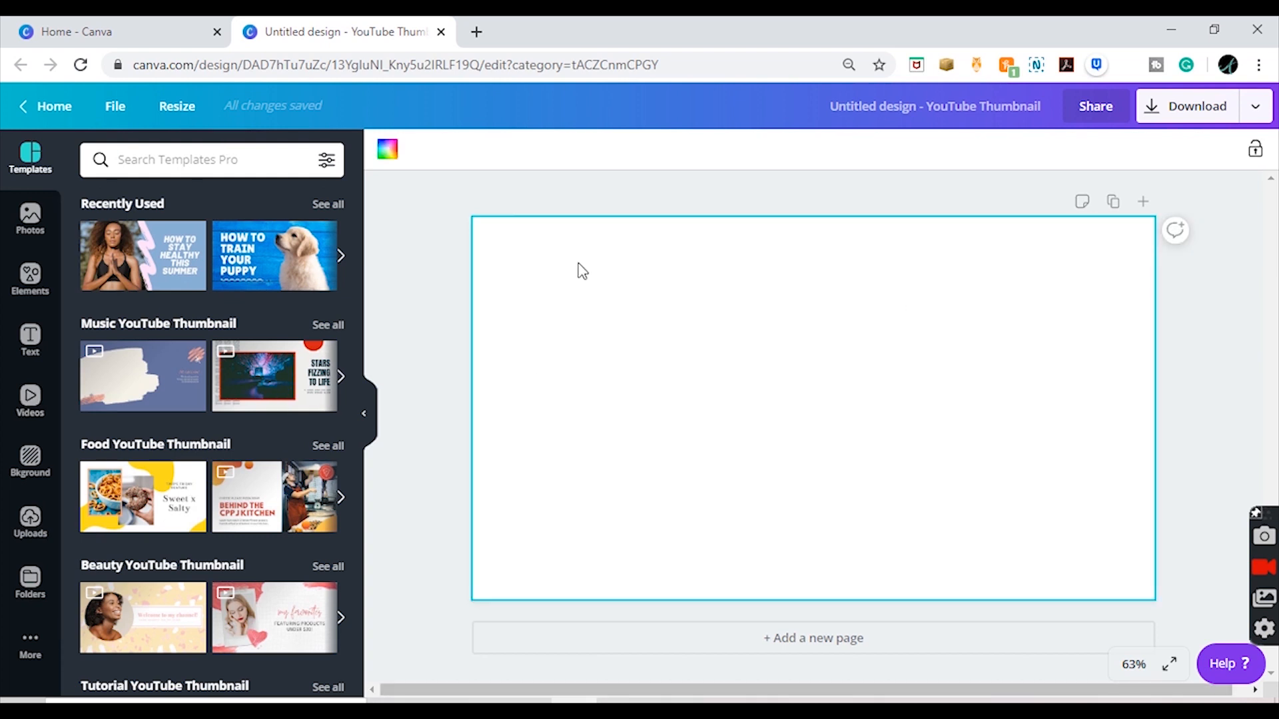
left_click(389, 150)
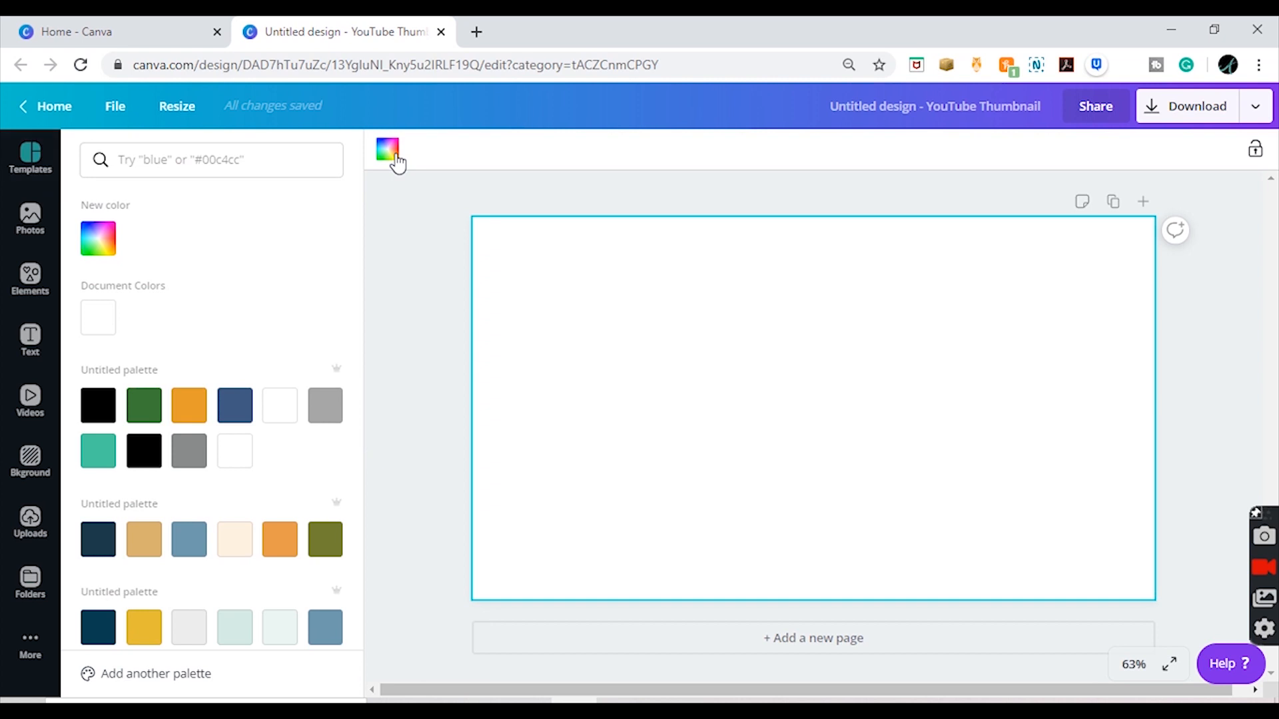
left_click(99, 453)
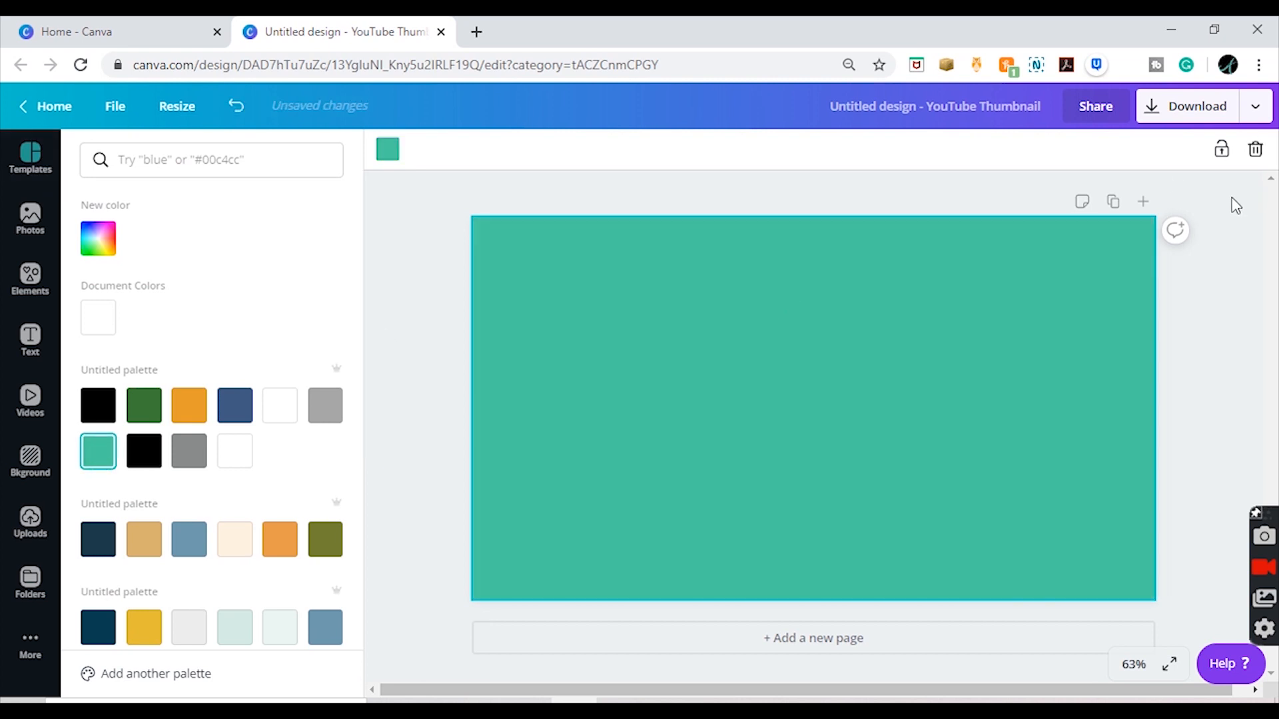
left_click(1236, 206)
left_click(1238, 251)
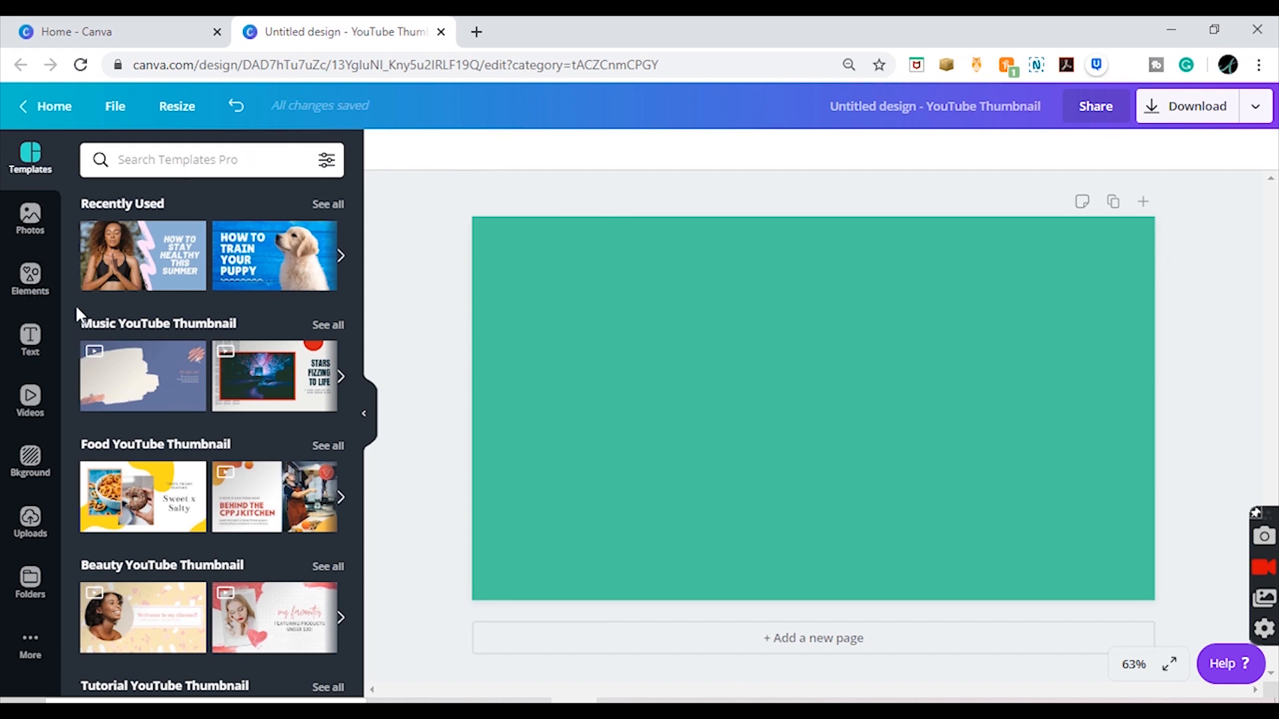
Step: Add a heading text box, left-align it and place it in the left half of the page, slightly above the middle
left_click(50, 338)
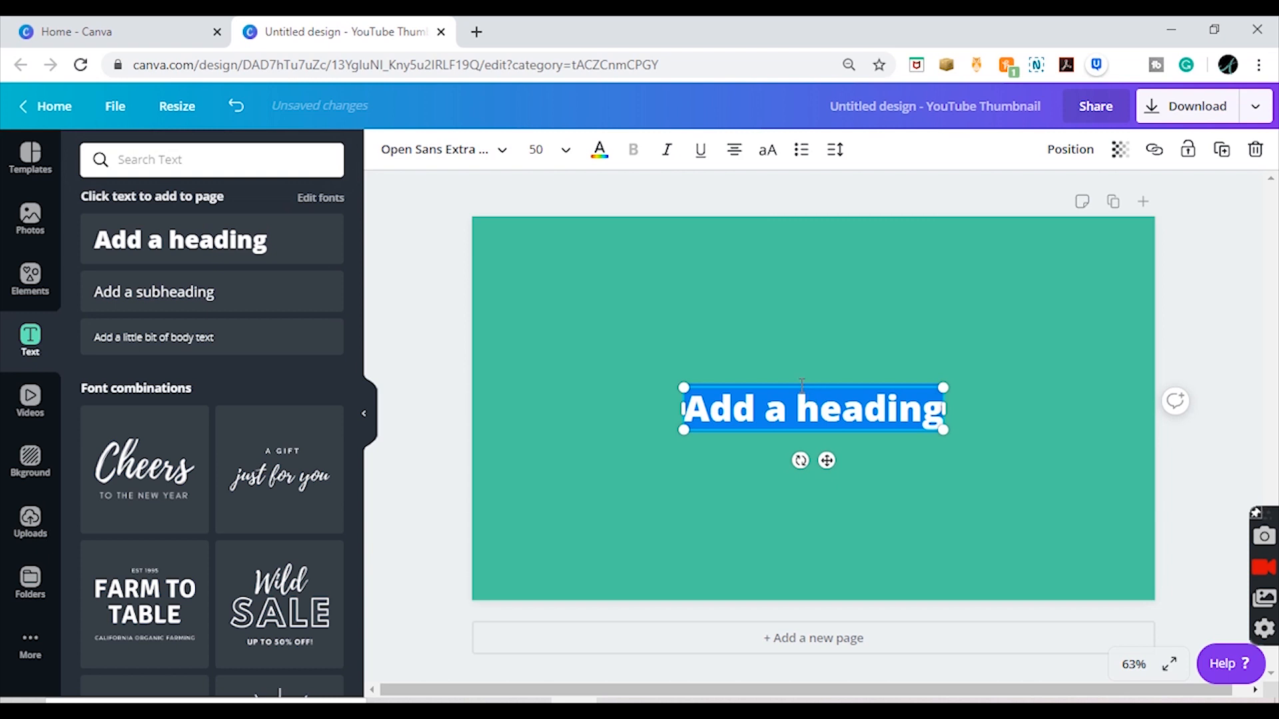
left_click(733, 150)
left_click_drag(731, 431, 561, 381)
Step: Replace the placeholder heading text with "HIGH"
triple_click(575, 371)
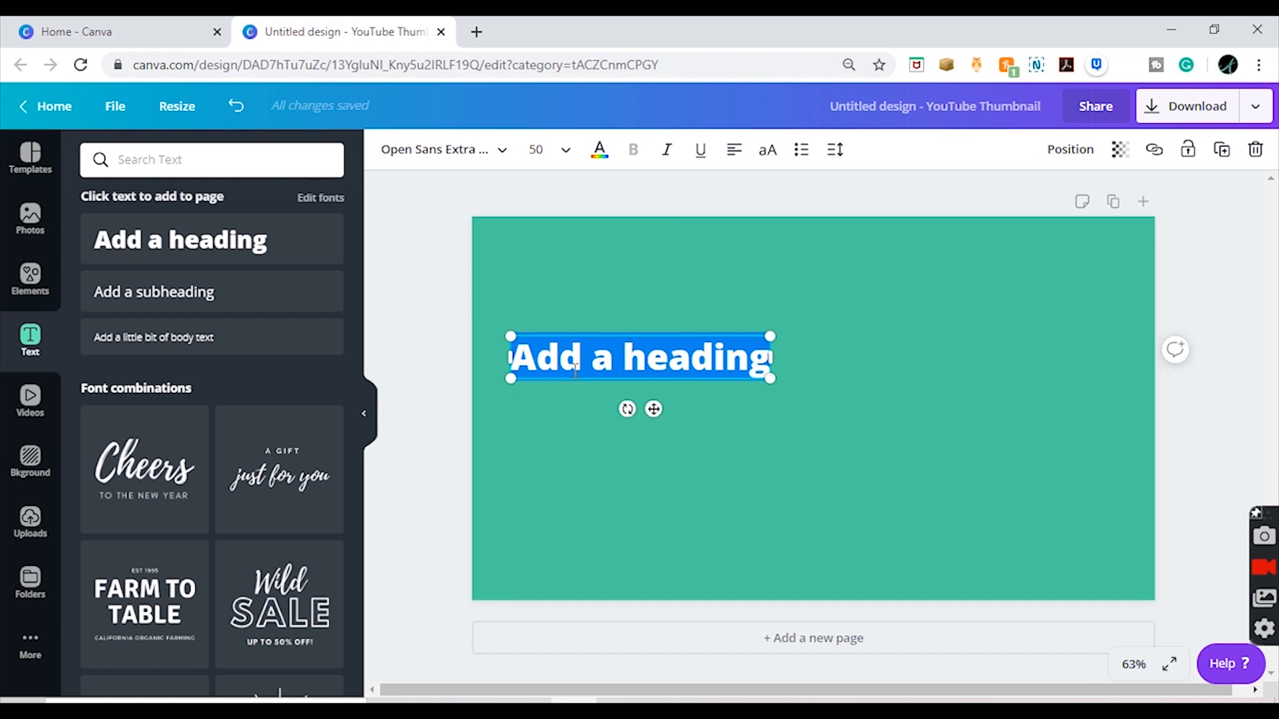
type("HIGH C")
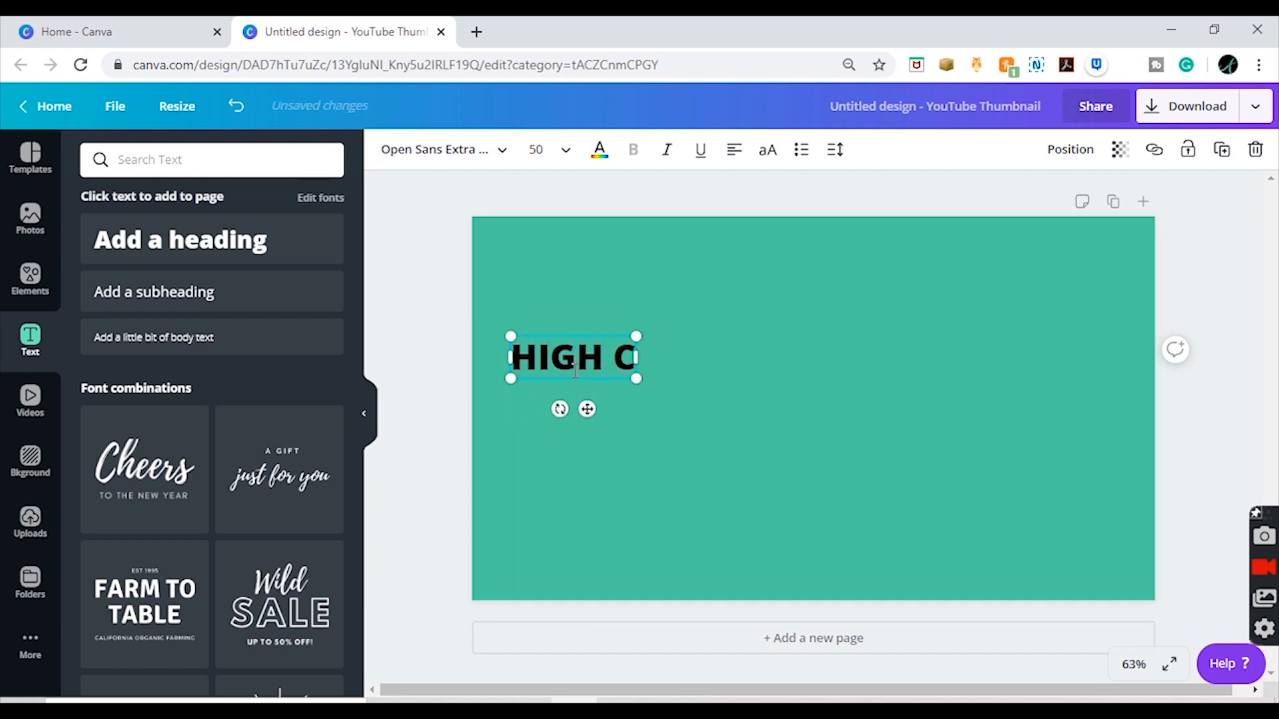
type("ONVE")
key("BackSpace")
key("BackSpace")
key("BackSpace")
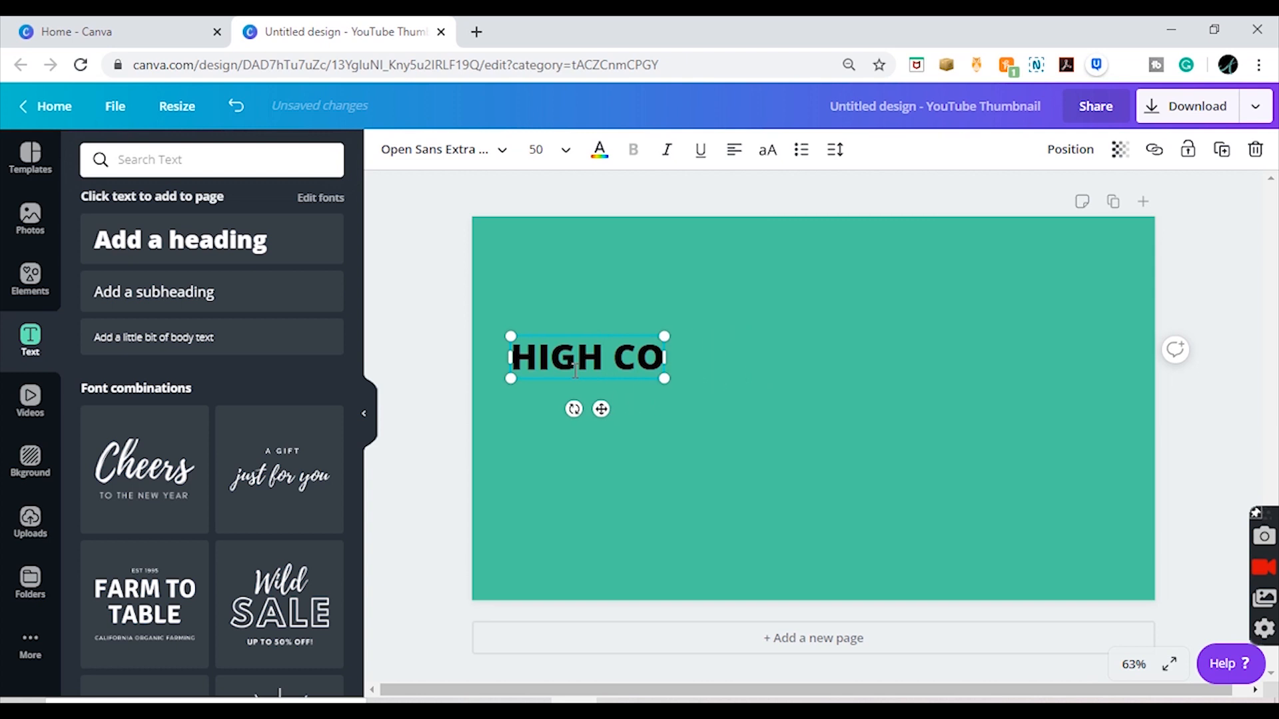
key("BackSpace")
key("BackSpace")
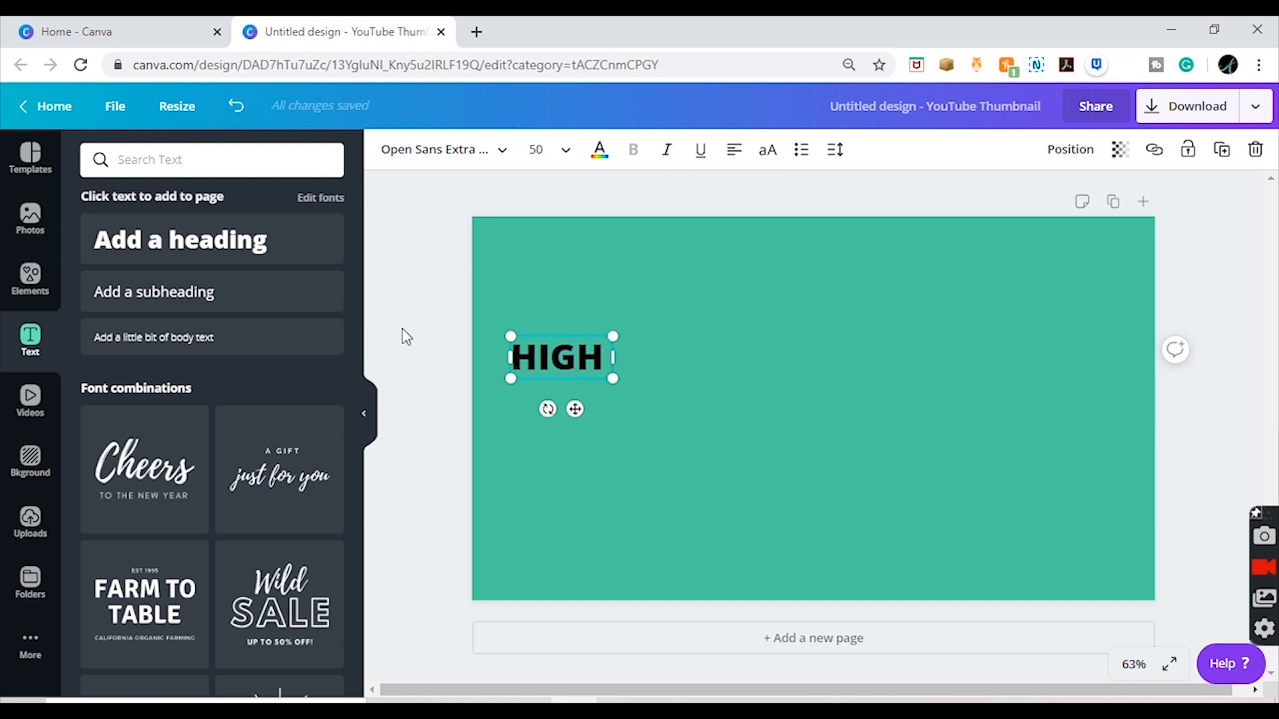
Step: Duplicate the HIGH text directly below itself and change the copy's wording to "CONVERTING"
left_click_drag(557, 360, 565, 393)
double_click(565, 399)
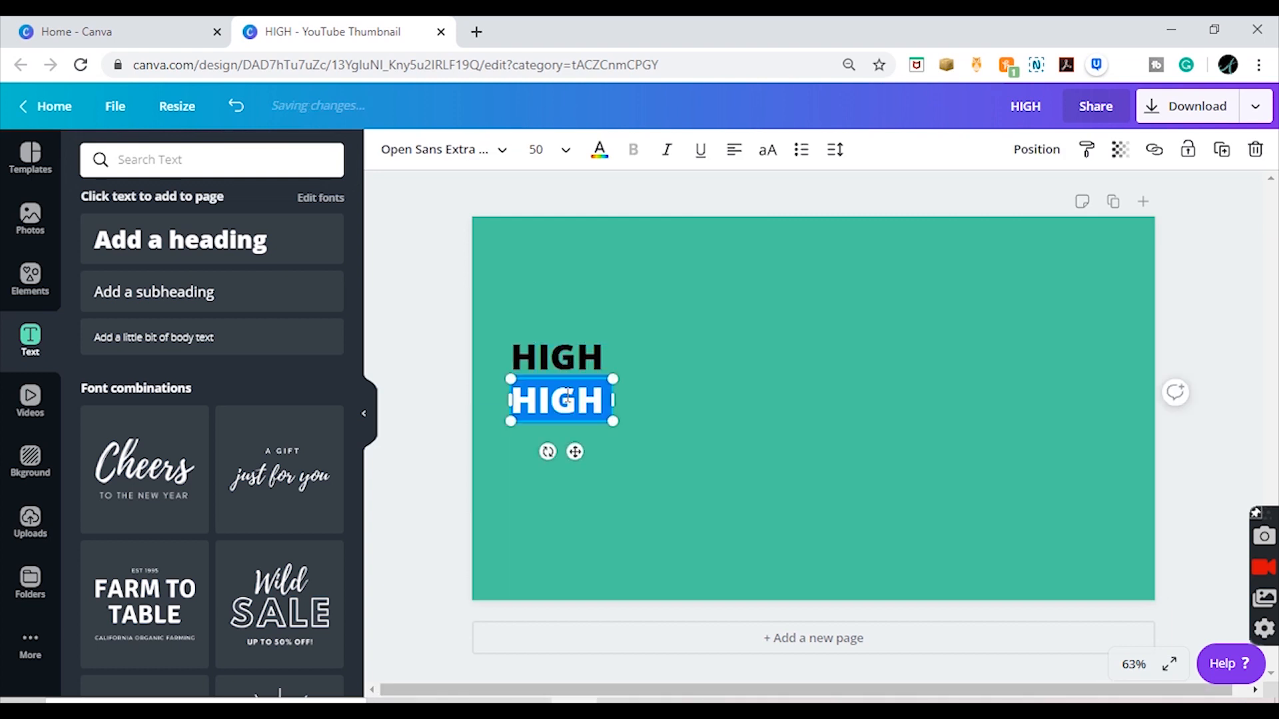
type("CONVERTING")
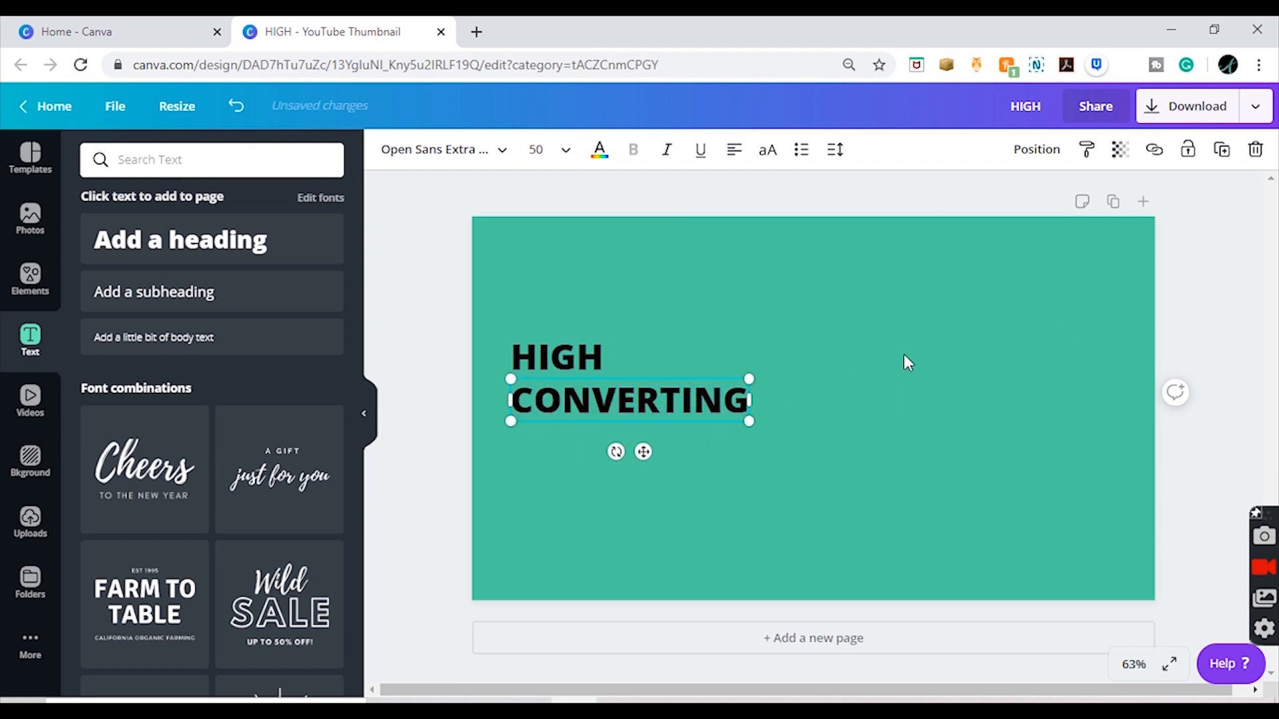
left_click(1250, 304)
Step: Duplicate the CONVERTING text directly below itself and change the copy's wording to "THUMBNAILS"
left_click(662, 410)
key("ctrl+d")
left_click_drag(662, 410, 651, 445)
double_click(651, 445)
type("T")
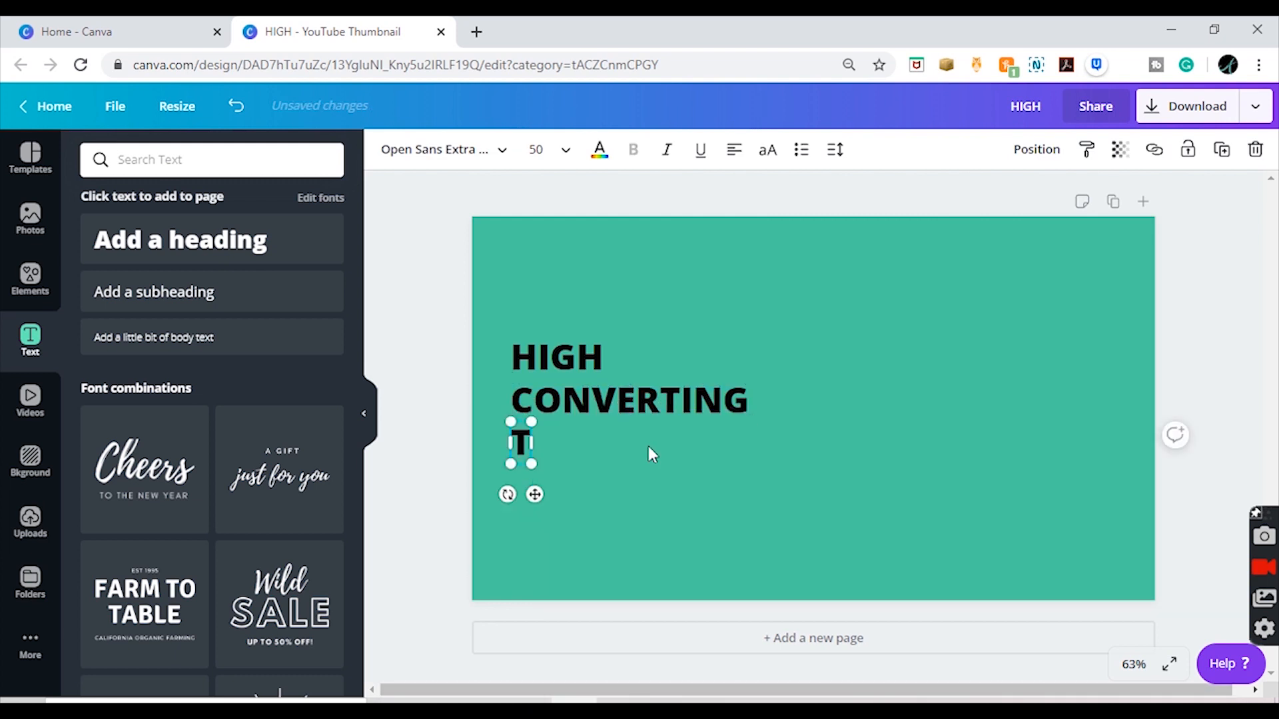
type("HUMBNAILS")
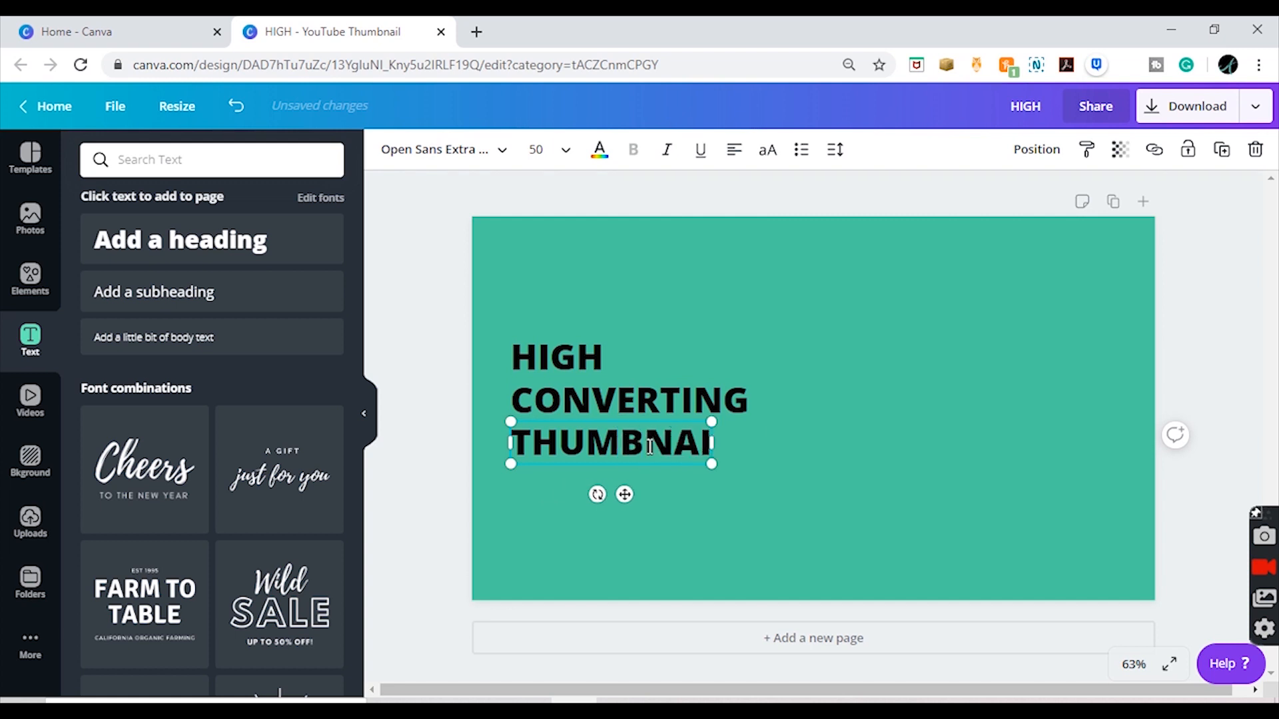
left_click(1214, 334)
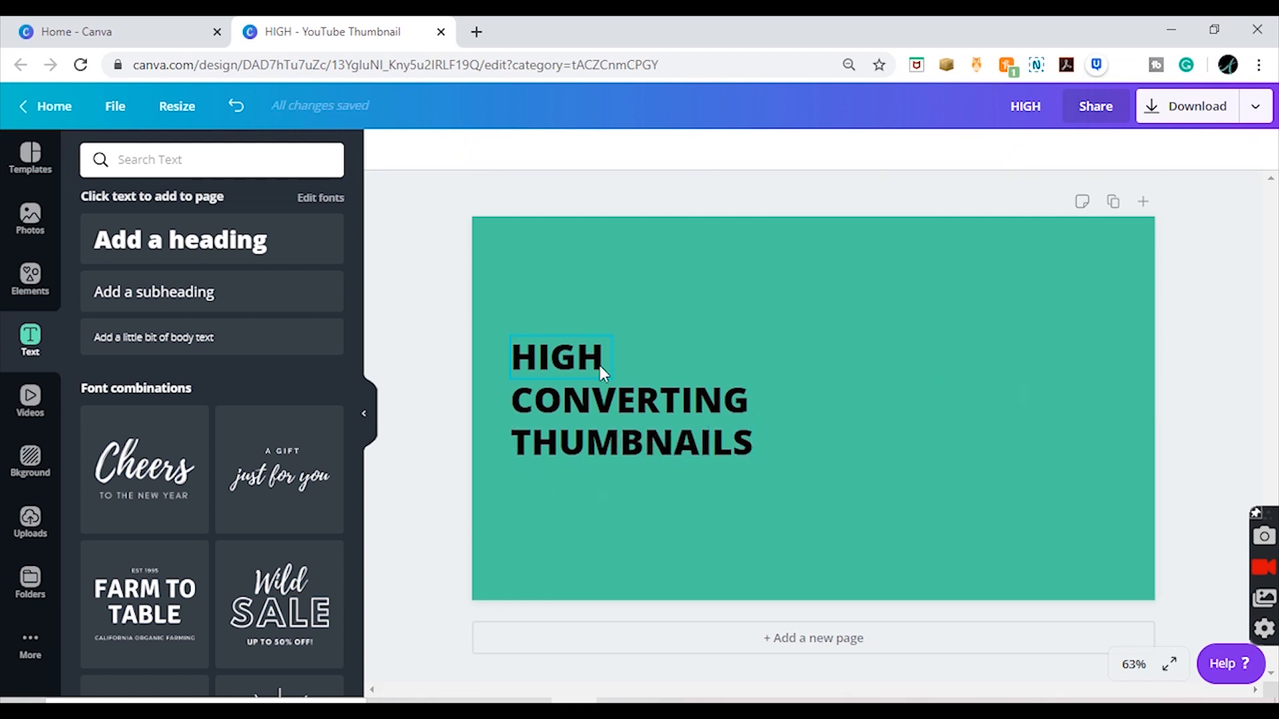
Step: Set the font size of the CONVERTING text to 80
left_click(600, 385)
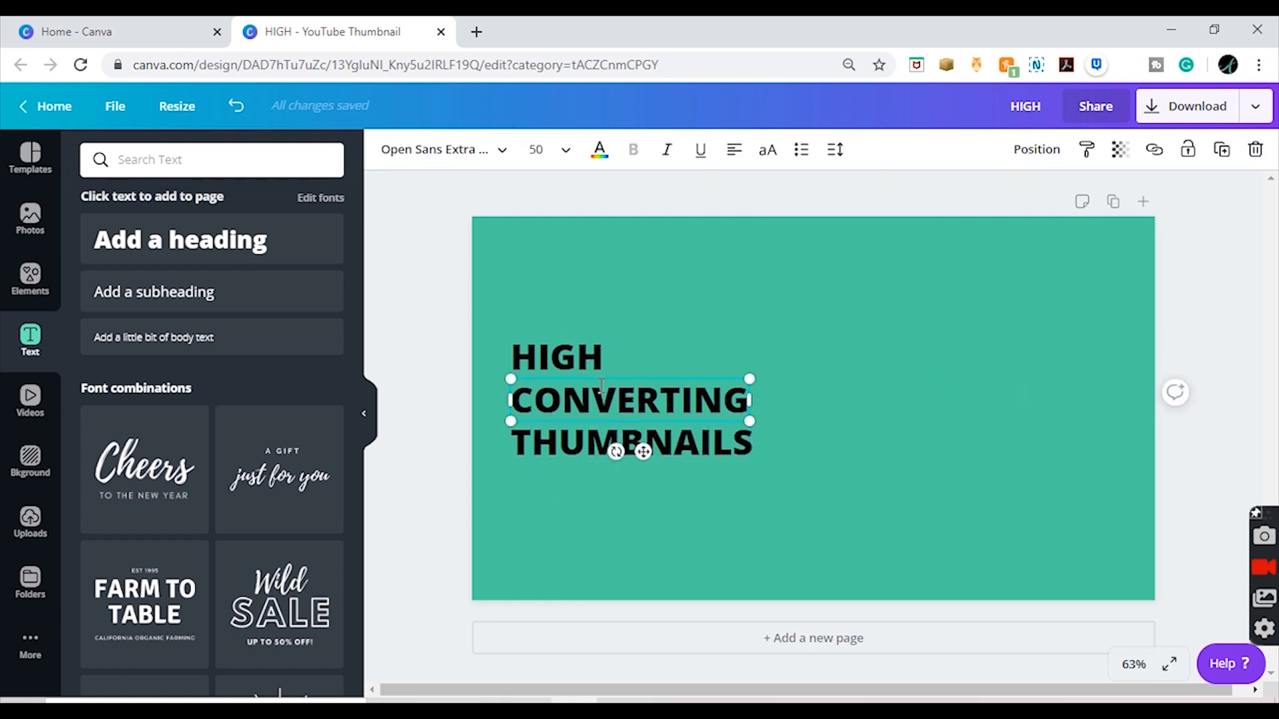
left_click(599, 385)
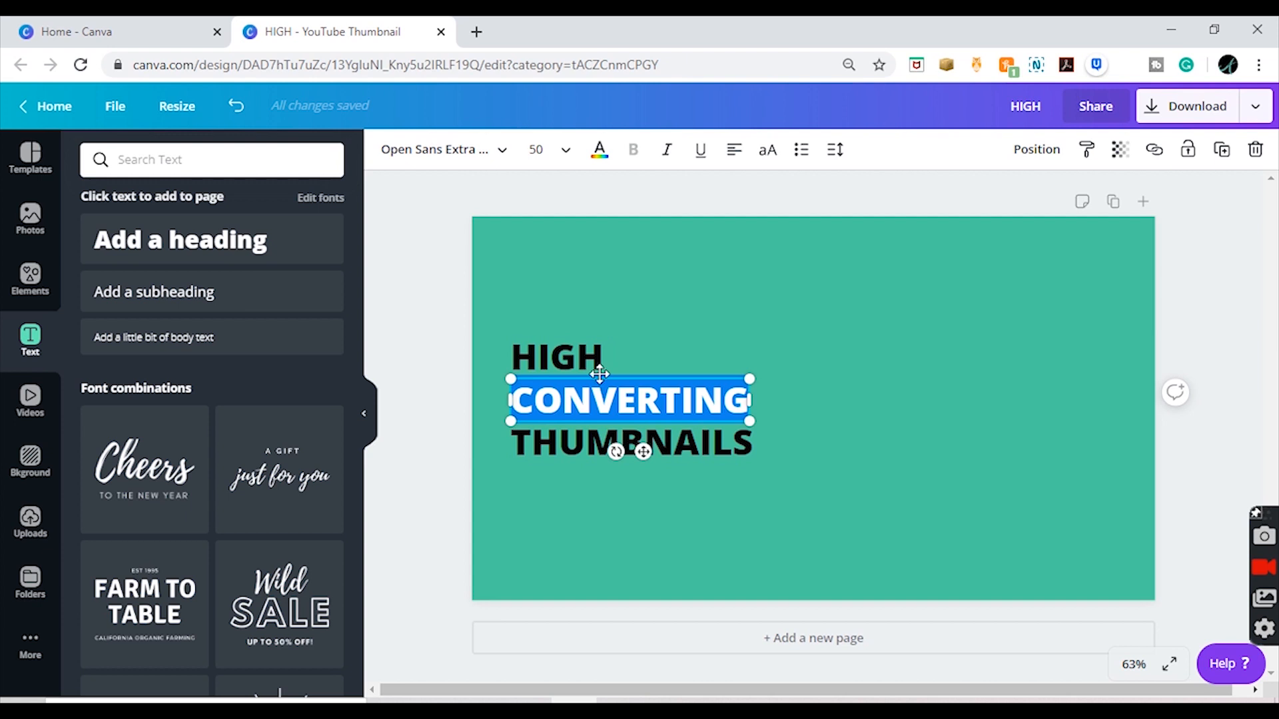
left_click(554, 152)
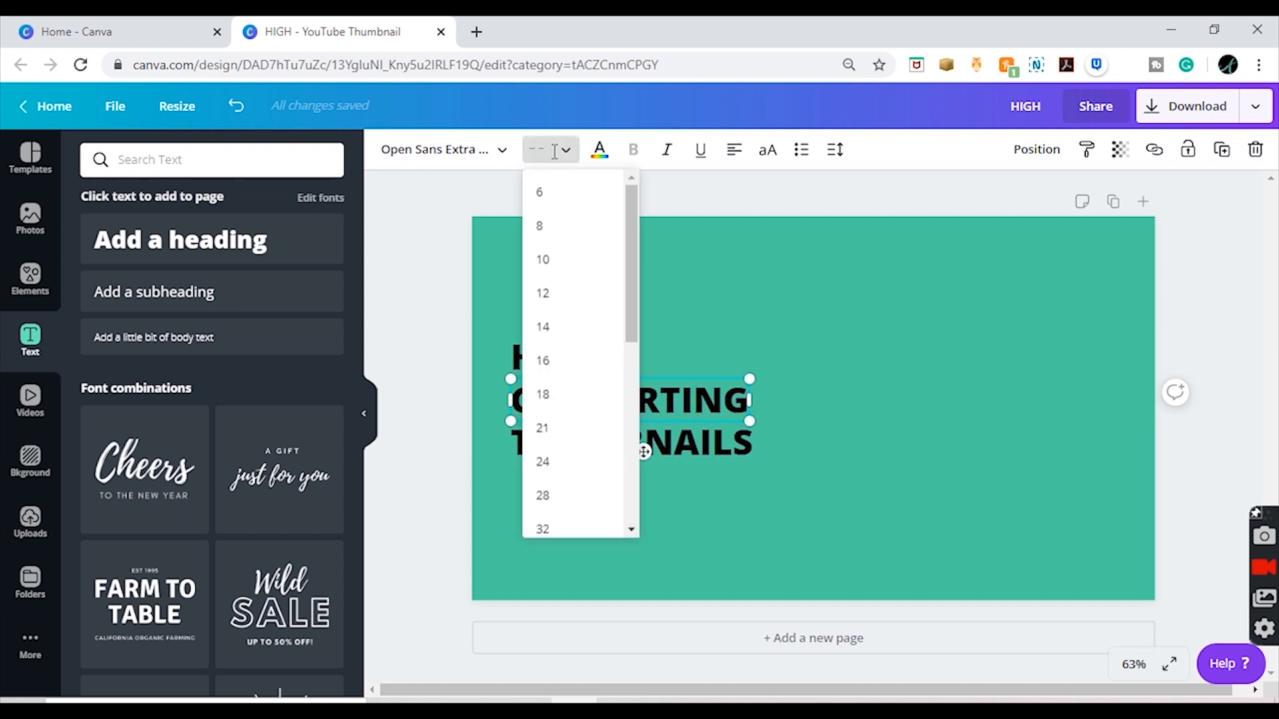
type("80")
key("Return")
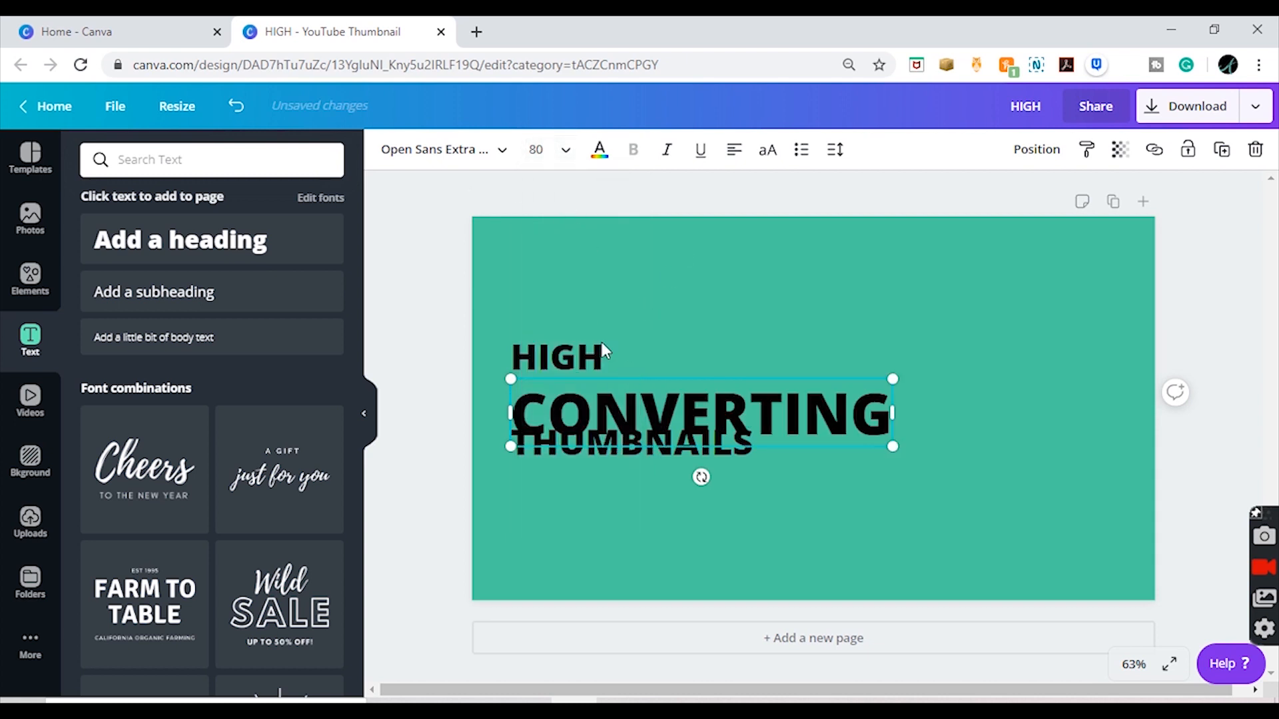
Step: Set the font size of the CONVERTING text to 70
left_click(547, 160)
key("BackSpace")
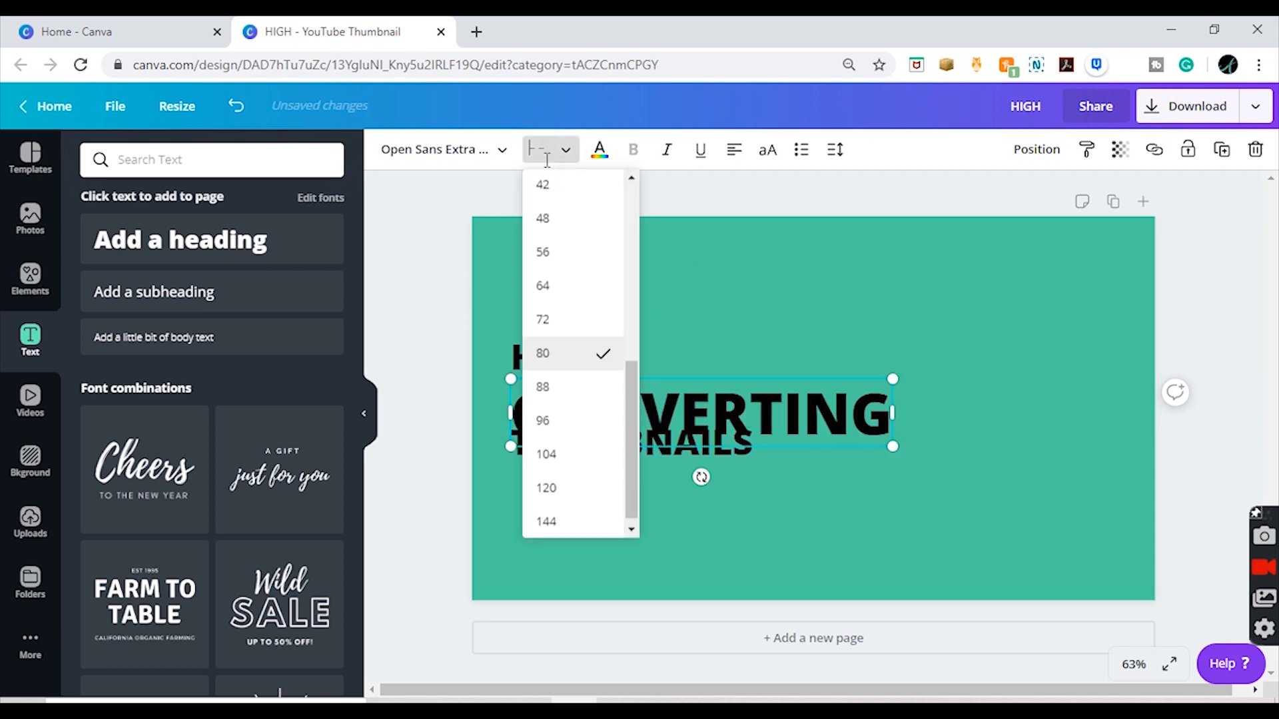
type("70")
key("Return")
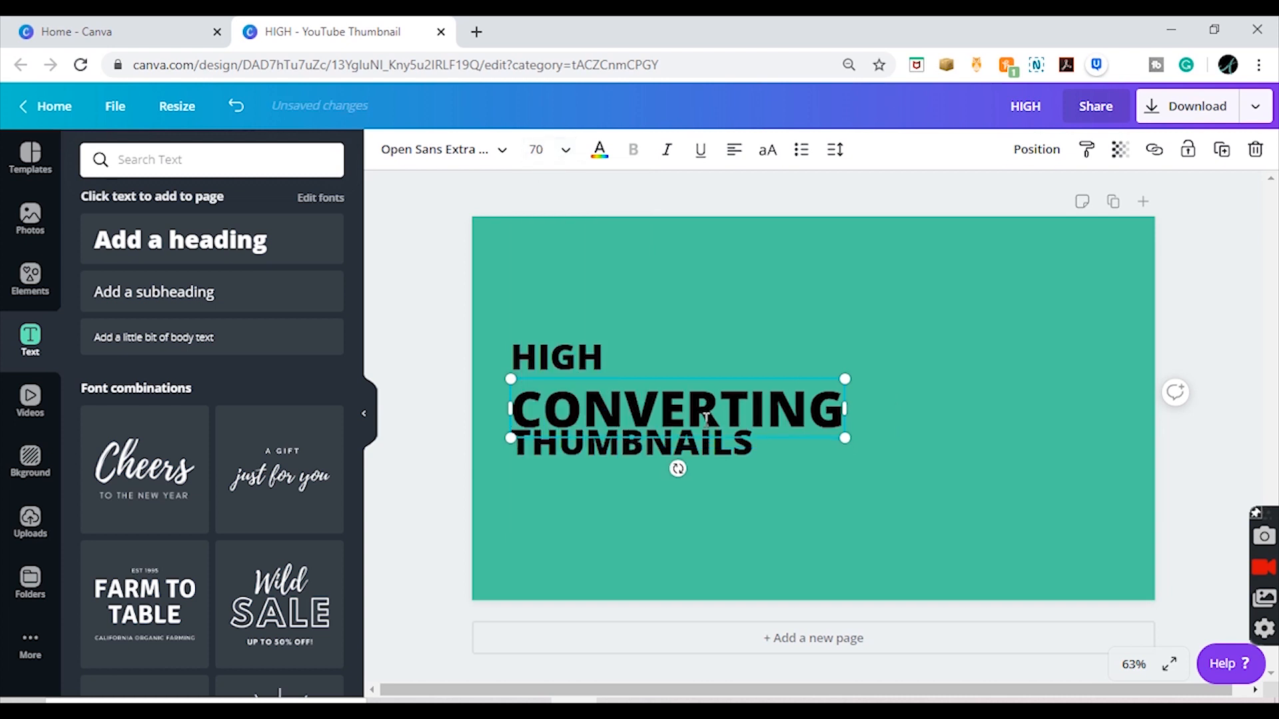
Step: Set the font size of the THUMBNAILS text to 75
double_click(637, 456)
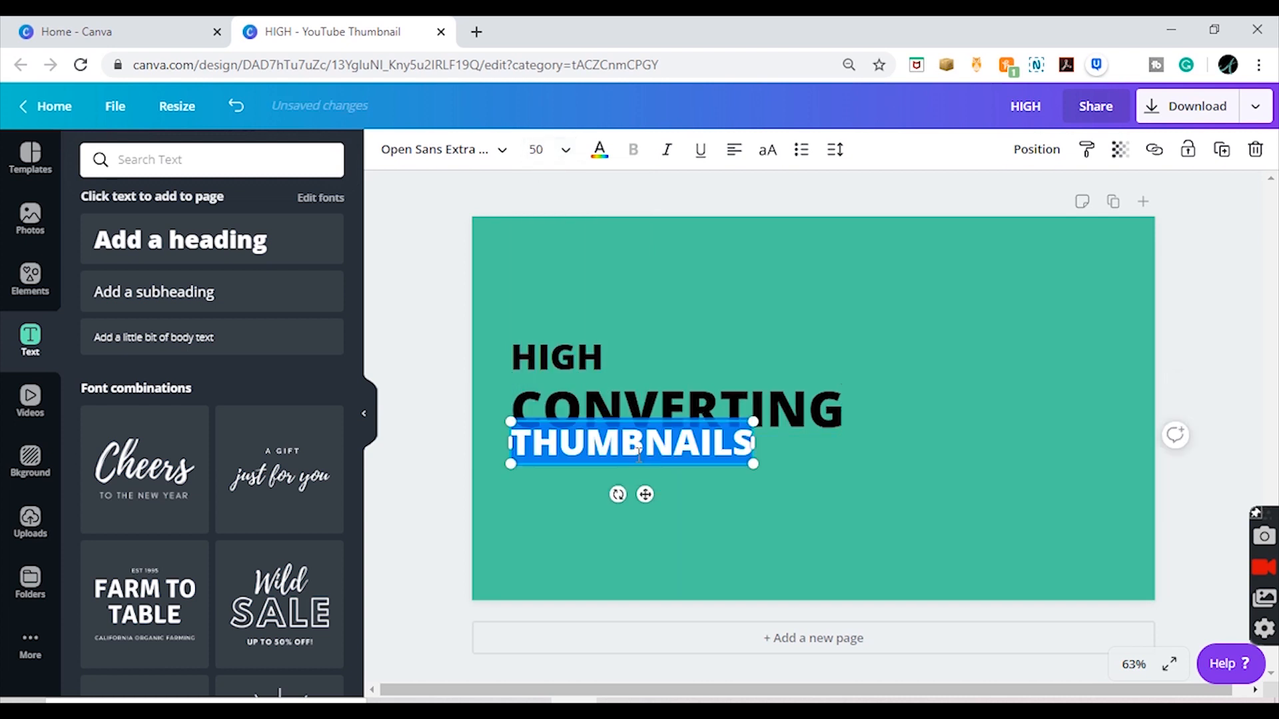
left_click(537, 150)
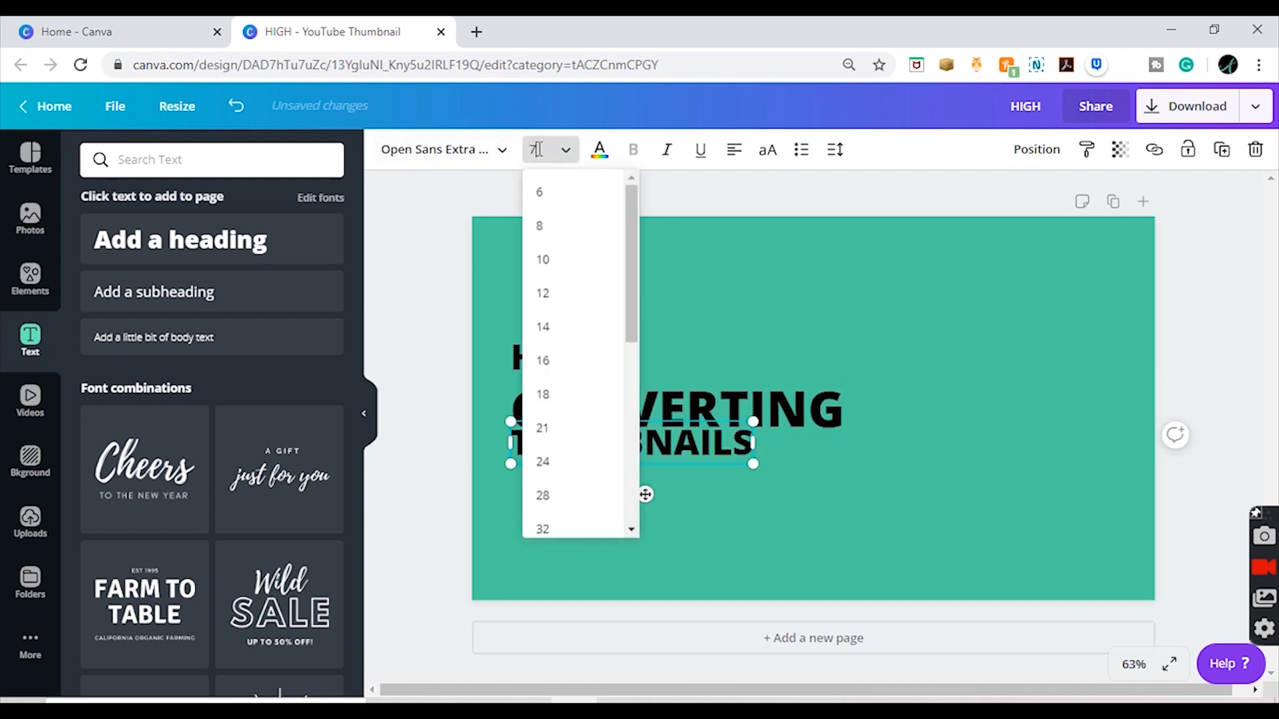
type("75")
key("Return")
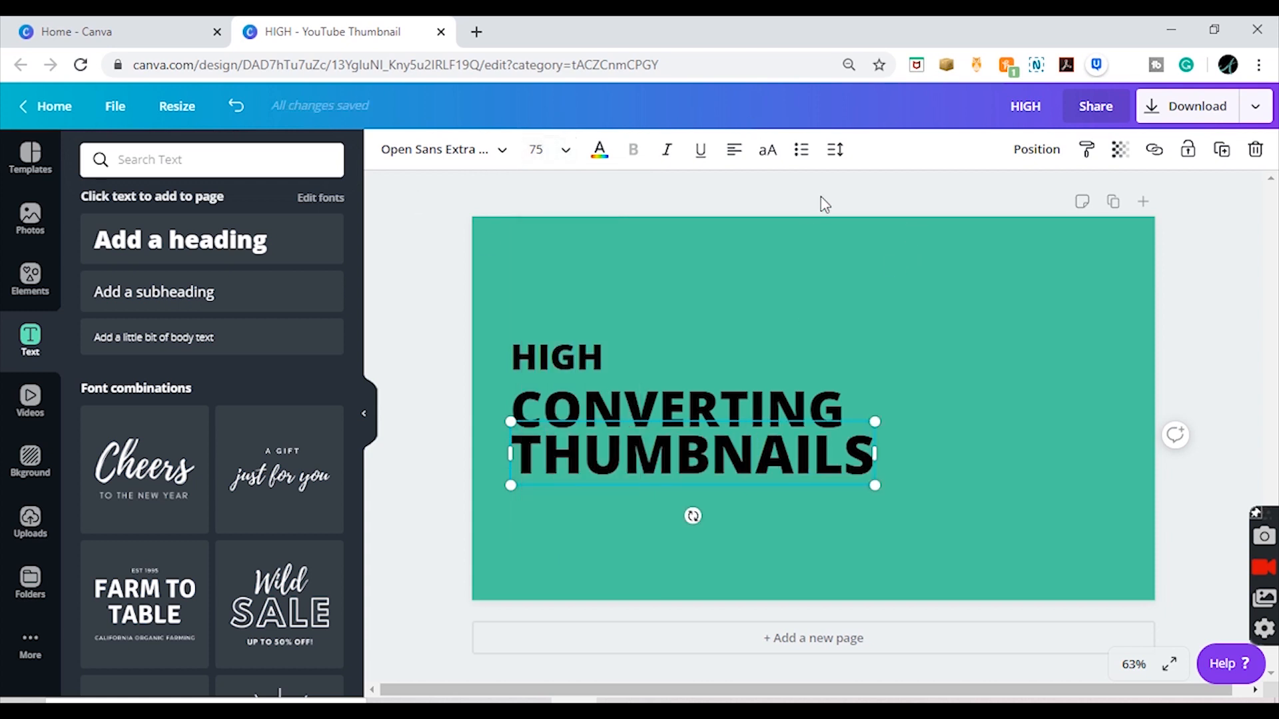
Step: Set the font size of the HIGH text to 60
left_click(586, 363)
left_click(585, 362)
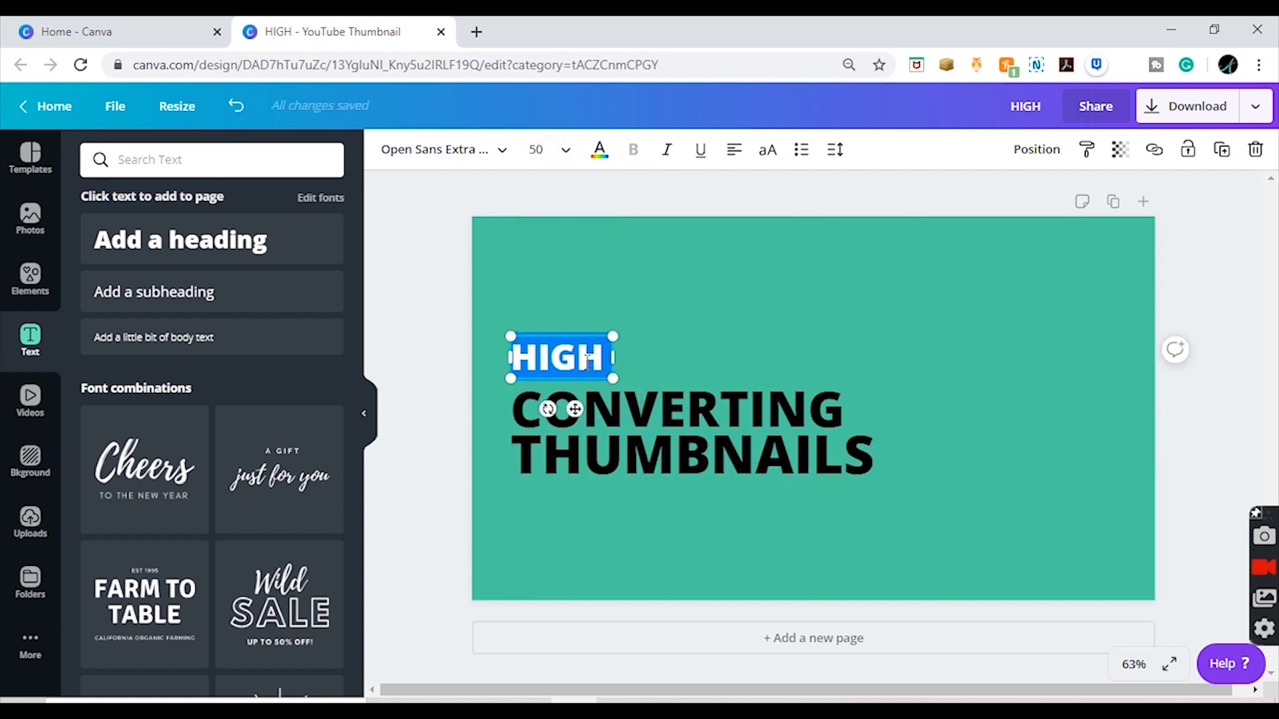
left_click(539, 149)
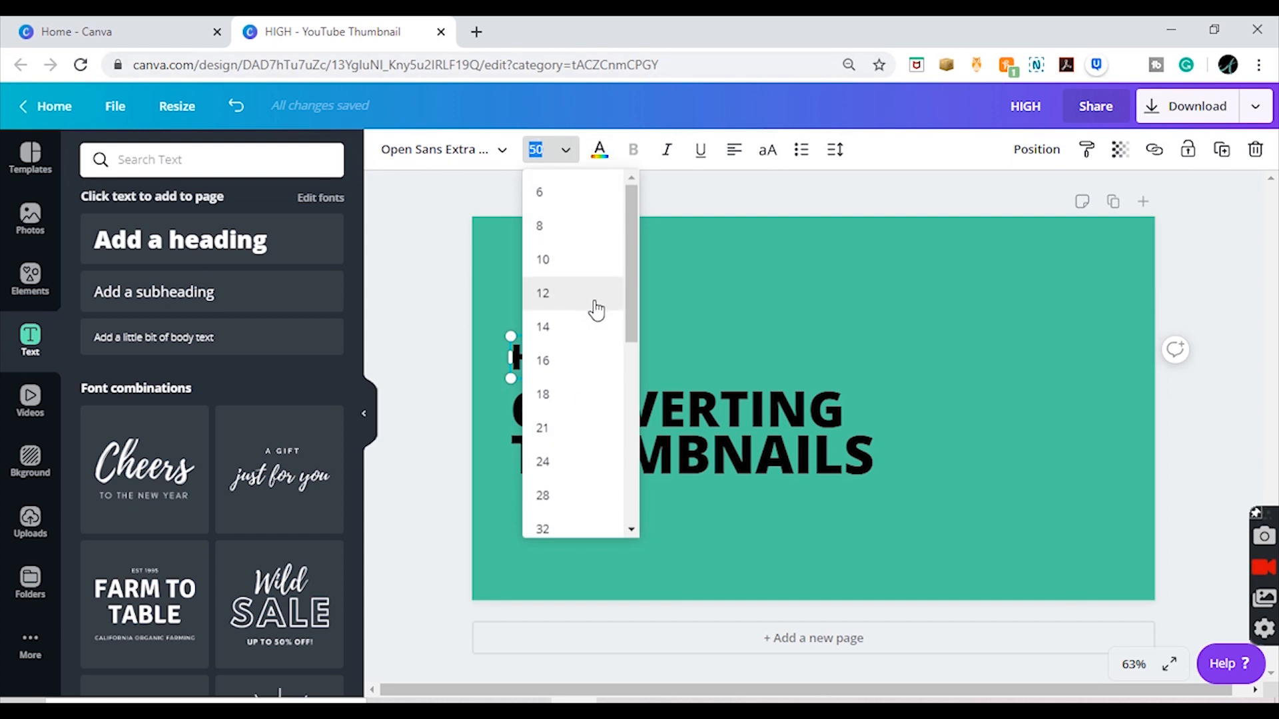
left_click(567, 152)
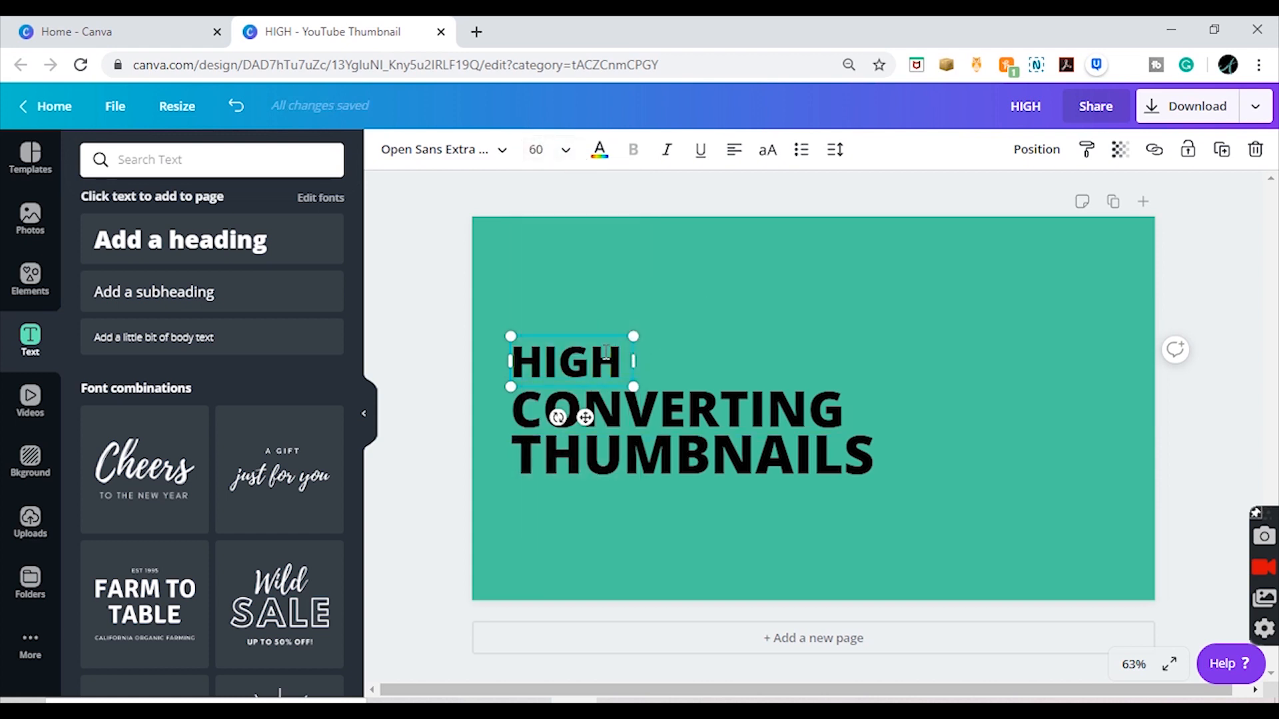
Step: Set the font size of the HIGH text to 70
double_click(607, 352)
left_click(540, 151)
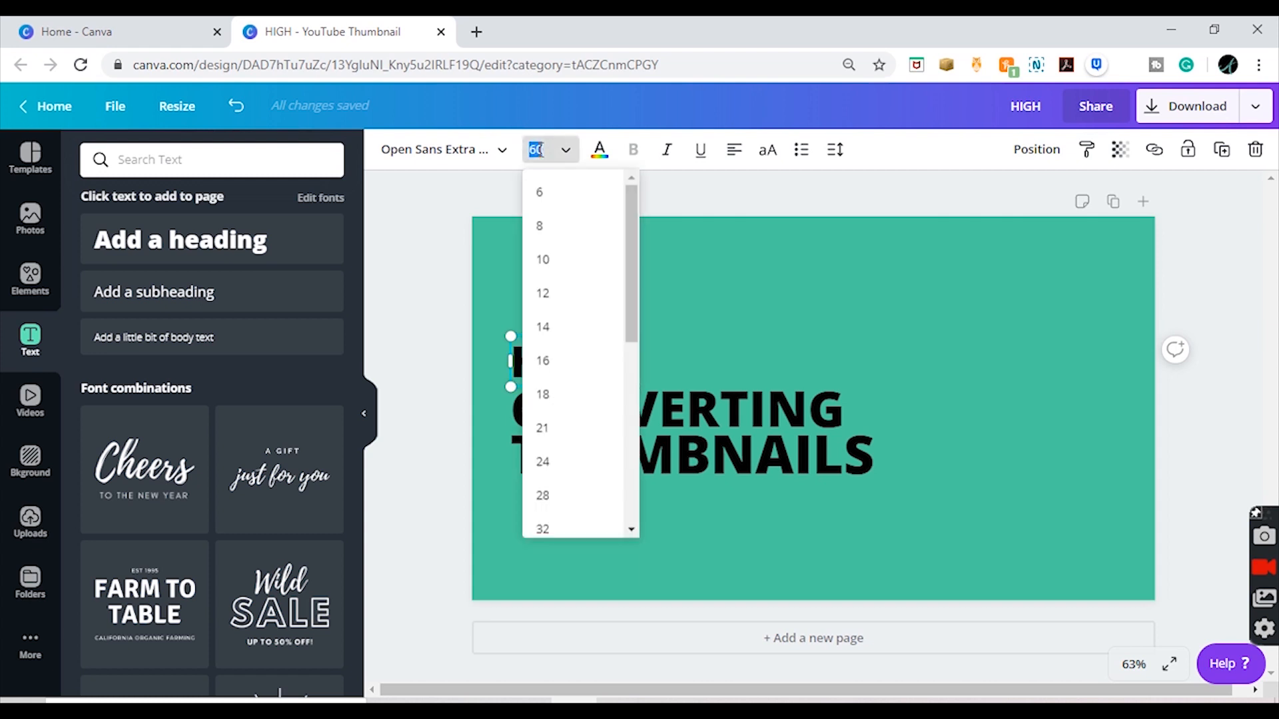
type("70")
key("Return")
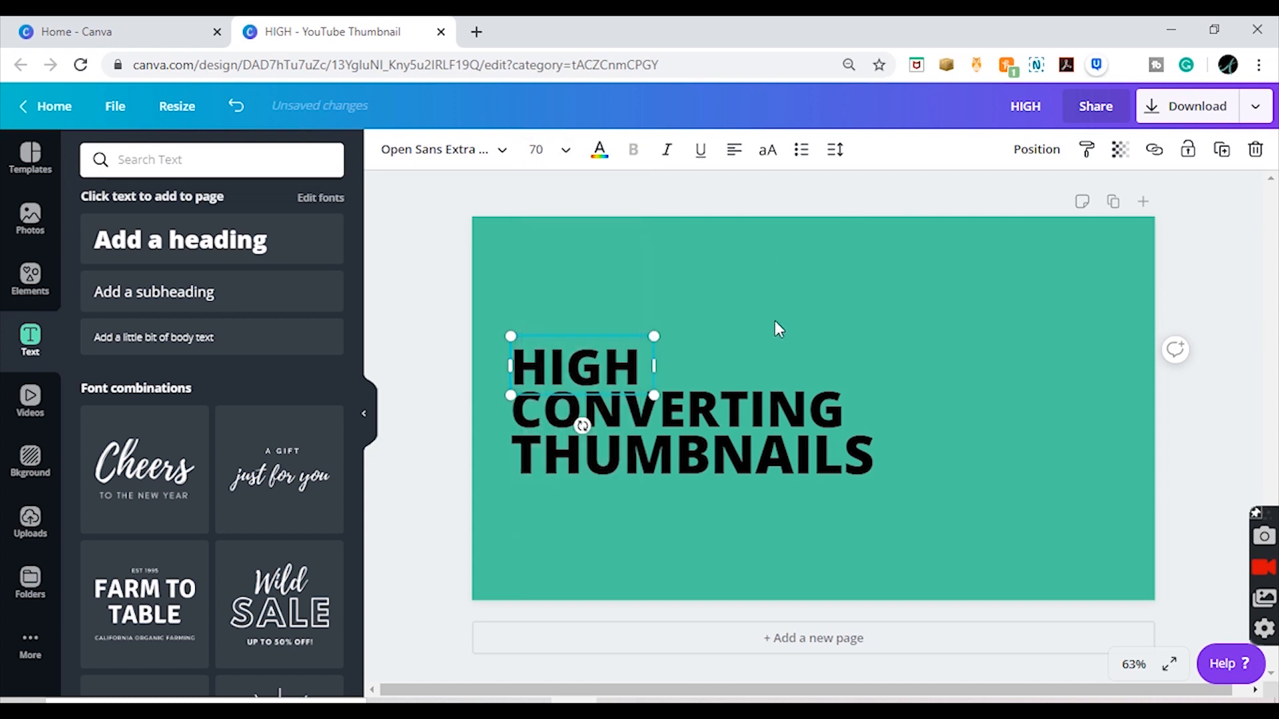
Step: Move the HIGH text slightly upward to even out its spacing above CONVERTING, keeping it aligned with the other lines' left edge
left_click_drag(594, 334, 614, 326)
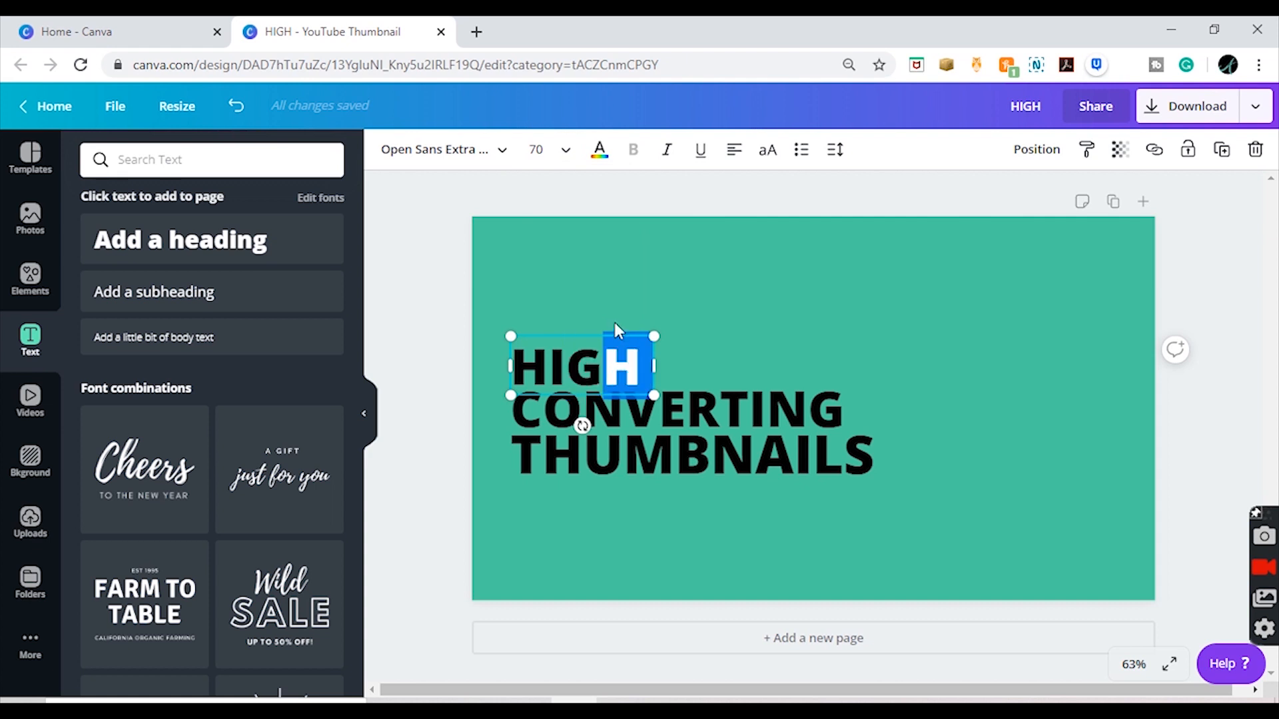
left_click(960, 298)
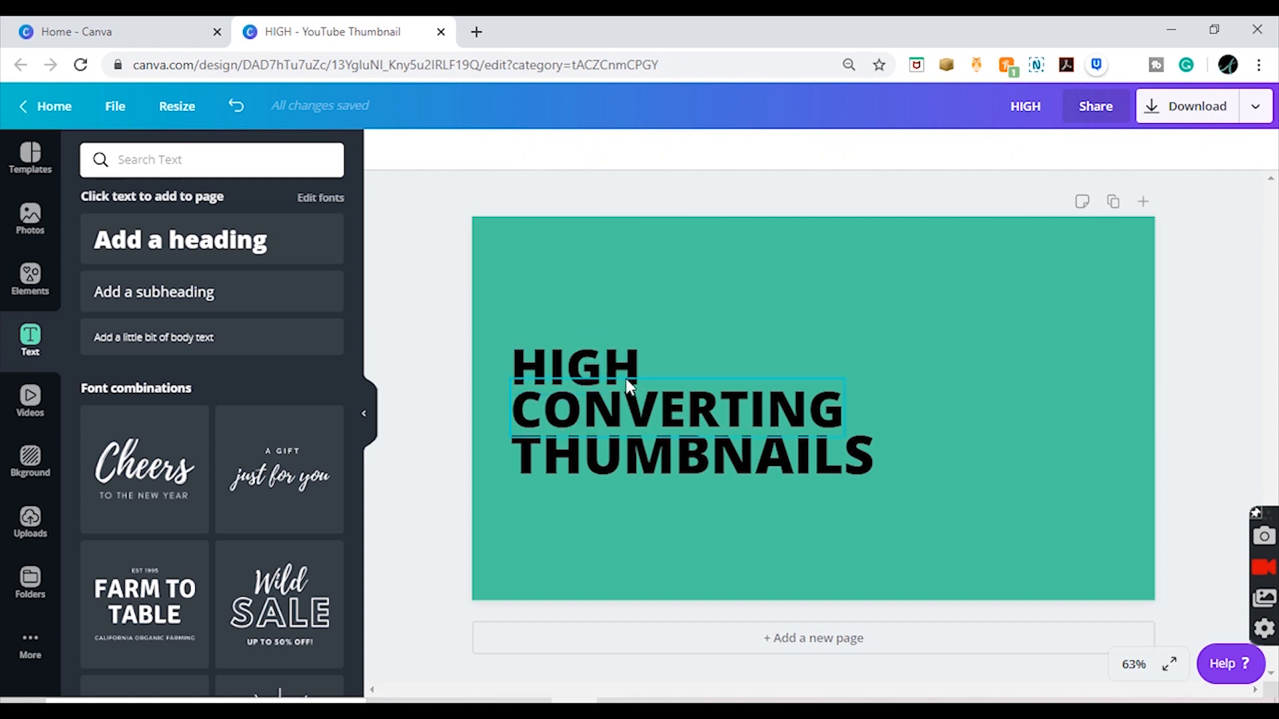
left_click(612, 354)
left_click(618, 333)
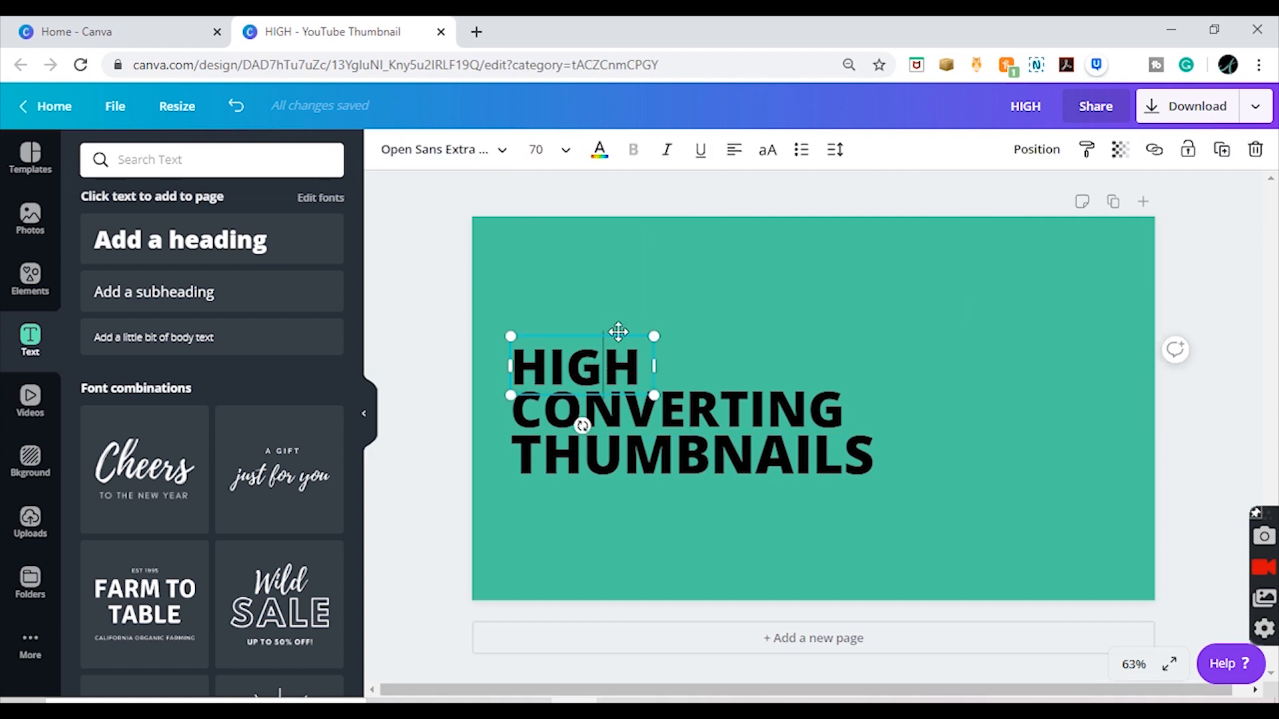
left_click_drag(592, 333, 589, 331)
left_click(1202, 325)
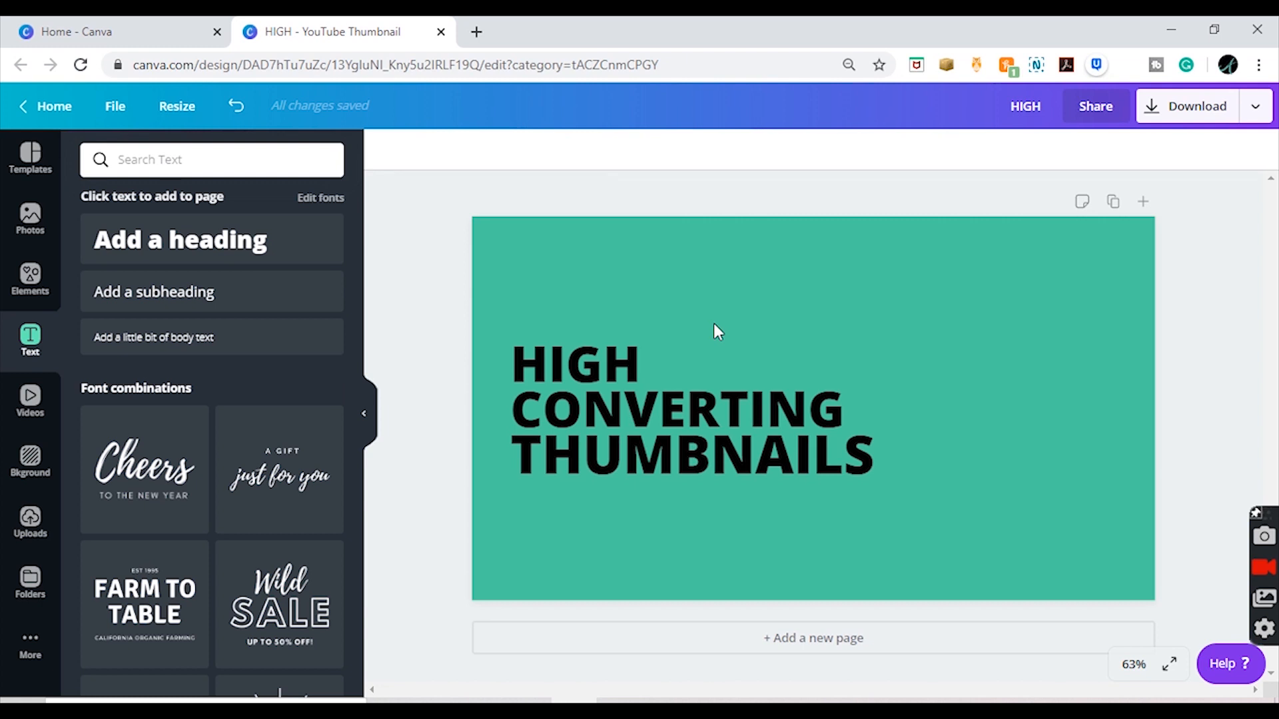
Step: Search the elements for BRUSH and place a solid white brush stroke over the THUMBNAILS text
left_click(35, 293)
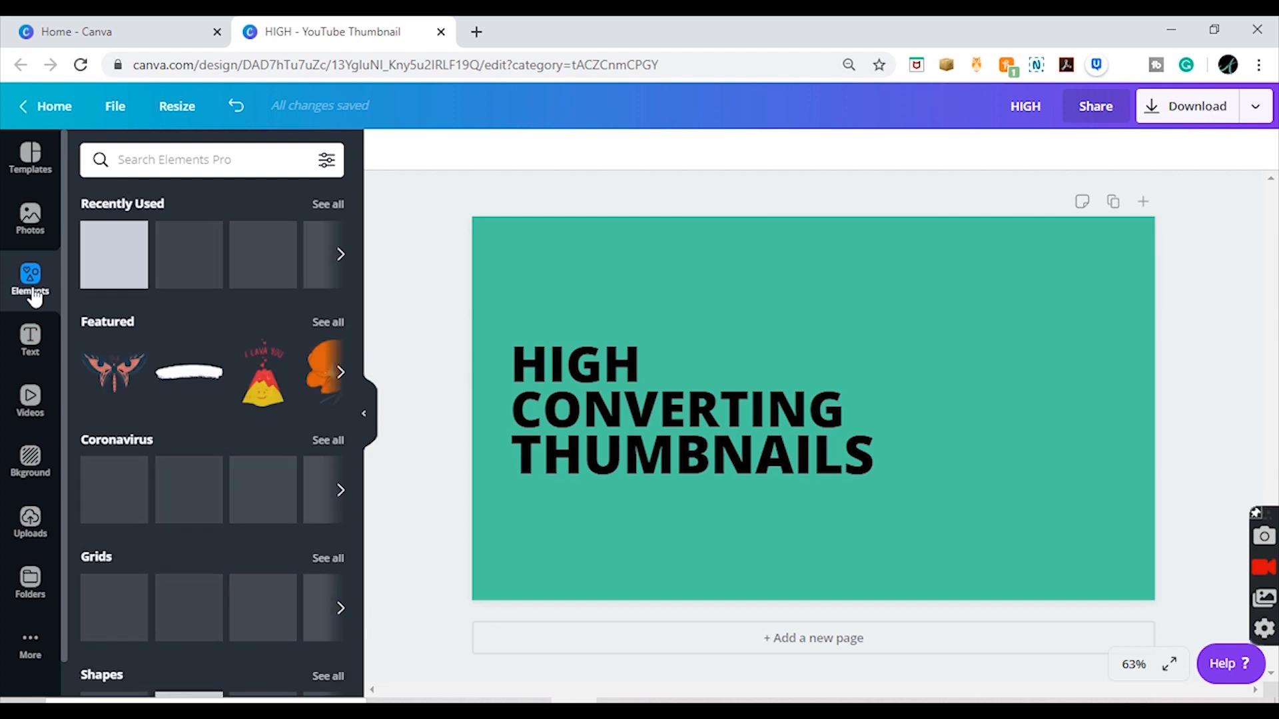
left_click(198, 151)
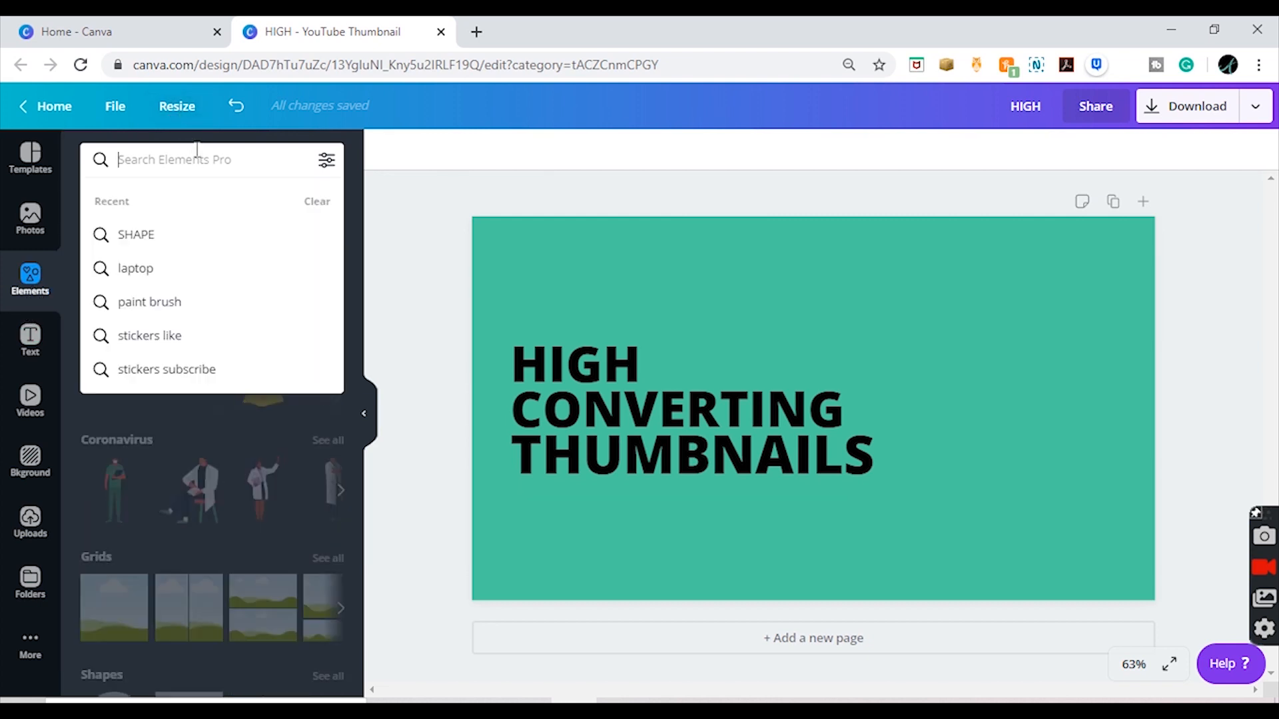
type("BRUSH")
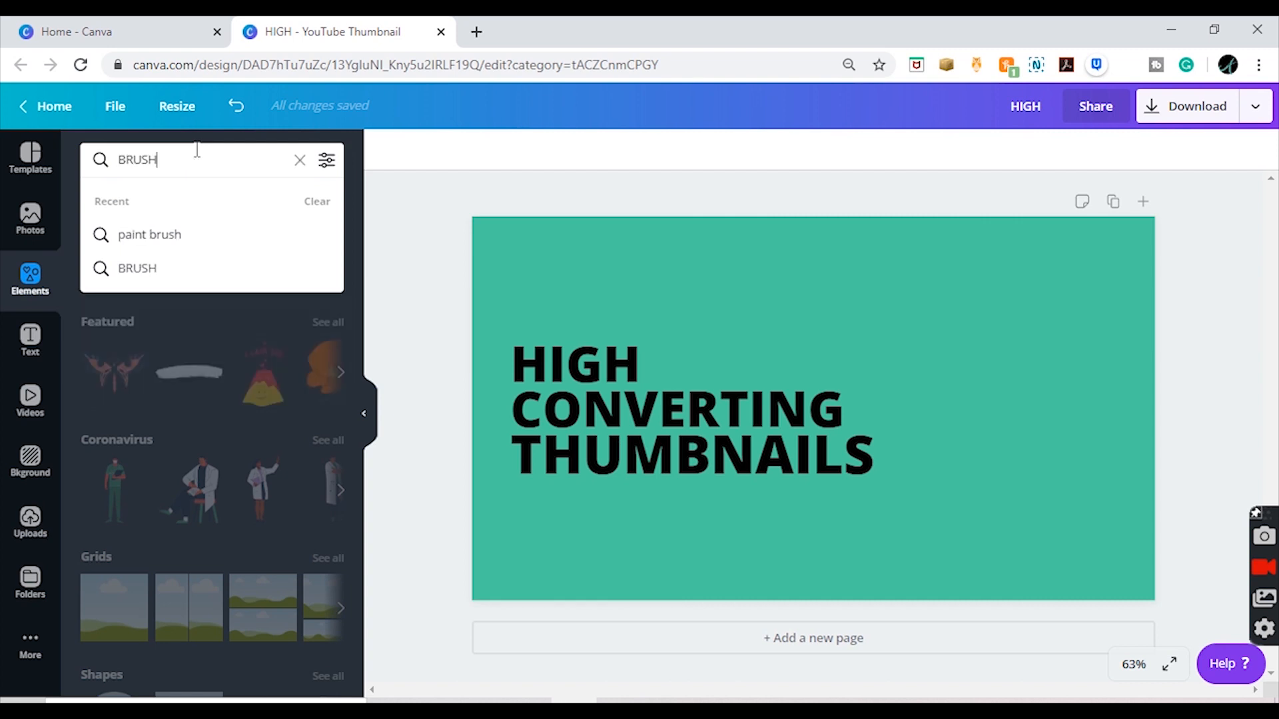
key("Return")
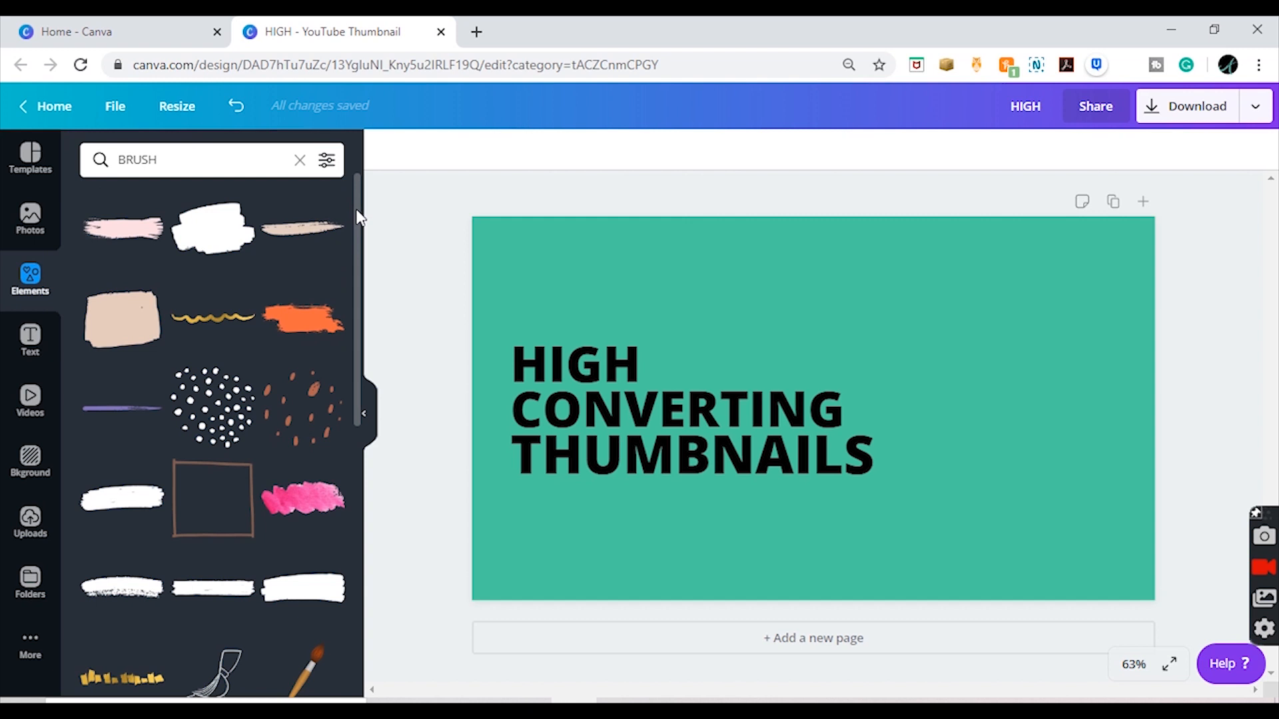
mouse_move(356, 209)
left_mouse_down()
mouse_move(363, 373)
mouse_move(347, 159)
left_mouse_up()
left_click_drag(358, 206, 356, 248)
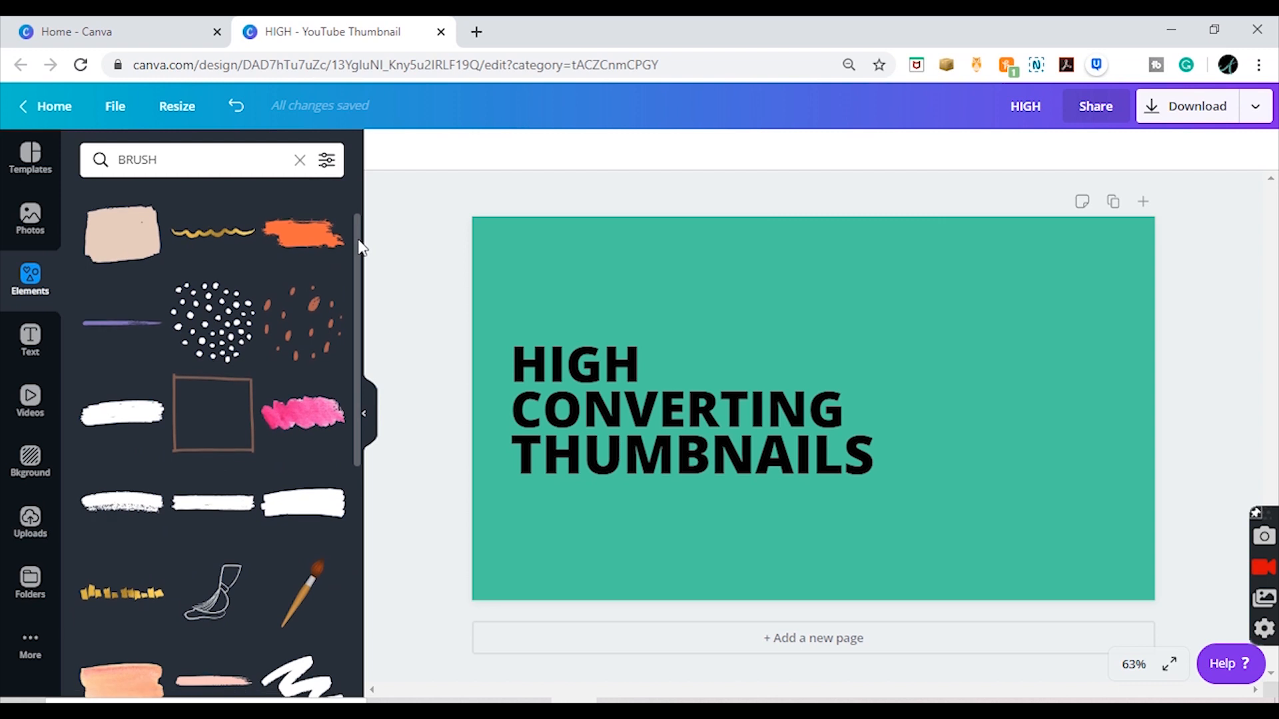
left_click(140, 414)
mouse_move(826, 411)
left_mouse_down()
mouse_move(693, 509)
mouse_move(634, 466)
mouse_move(645, 453)
mouse_move(702, 541)
mouse_move(628, 513)
mouse_move(642, 451)
mouse_move(600, 505)
mouse_move(640, 489)
mouse_move(668, 505)
mouse_move(642, 462)
mouse_move(634, 502)
mouse_move(643, 446)
left_mouse_up()
Step: Bring the THUMBNAILS text to the front, above the white brush stroke
left_click(868, 472)
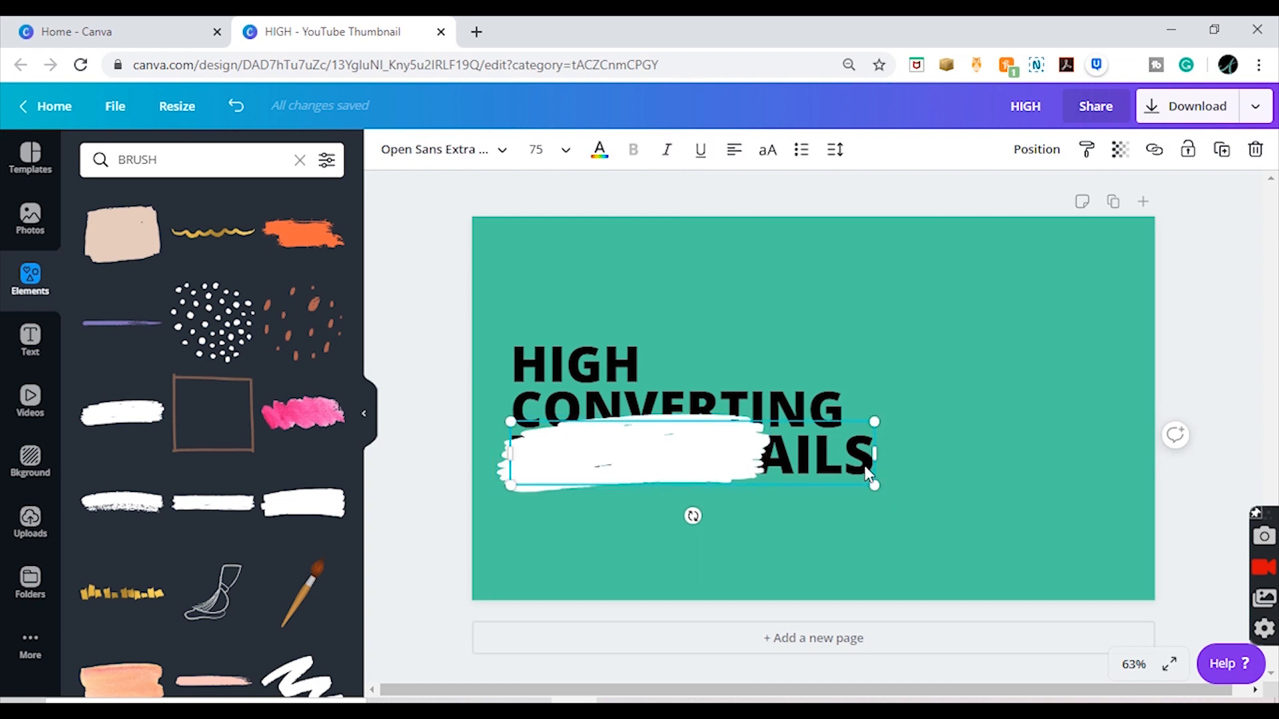
right_click(868, 472)
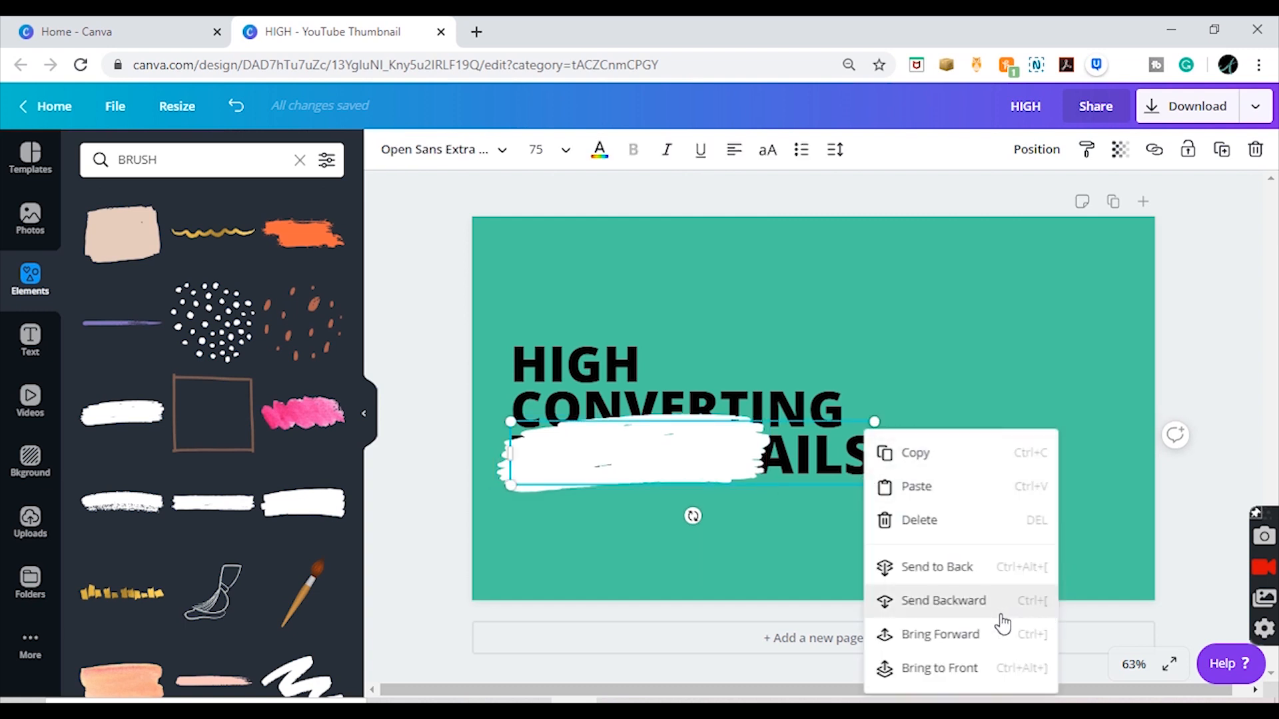
left_click(950, 668)
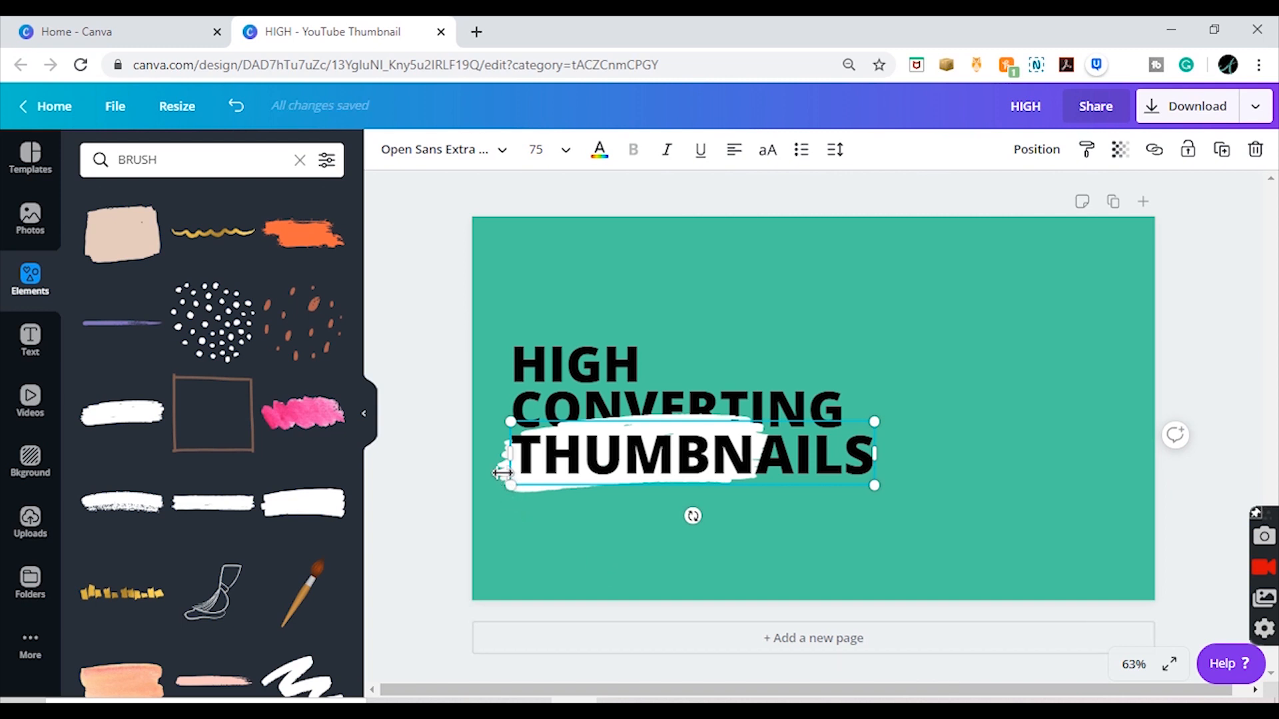
left_click(436, 480)
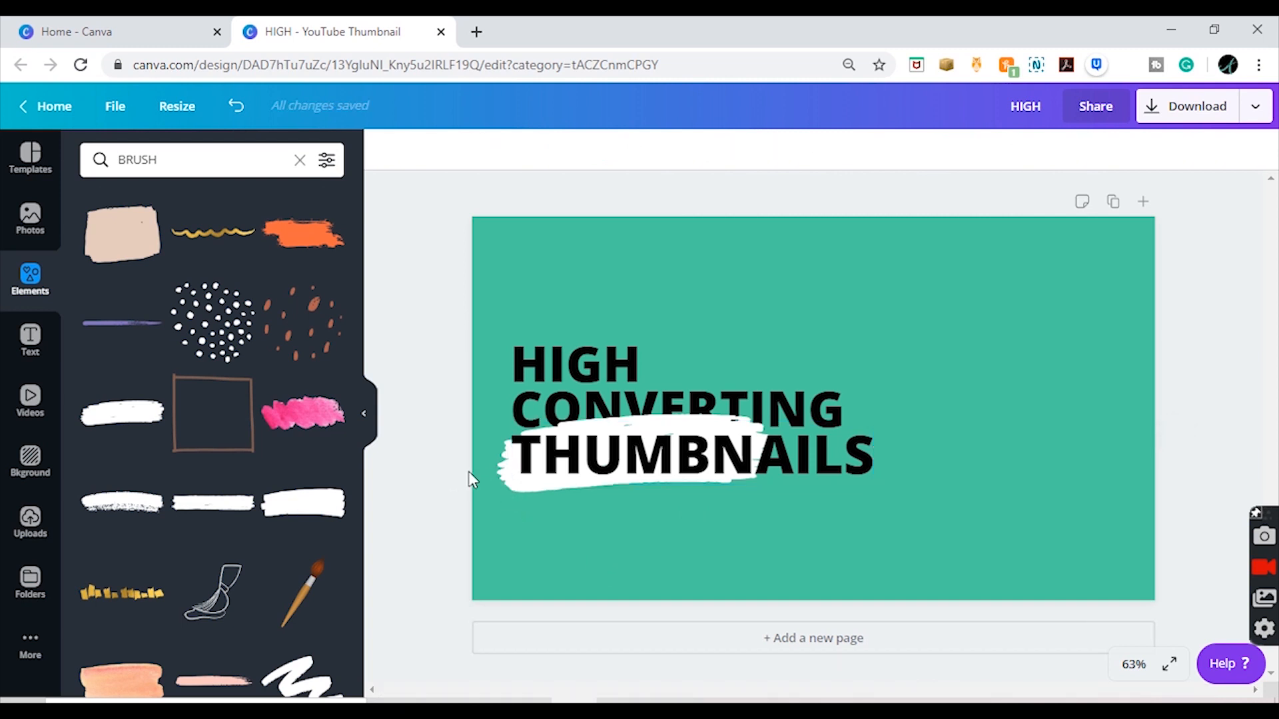
Step: Enlarge the white brush stroke so it extends past the end of the word THUMBNAILS
left_click(504, 483)
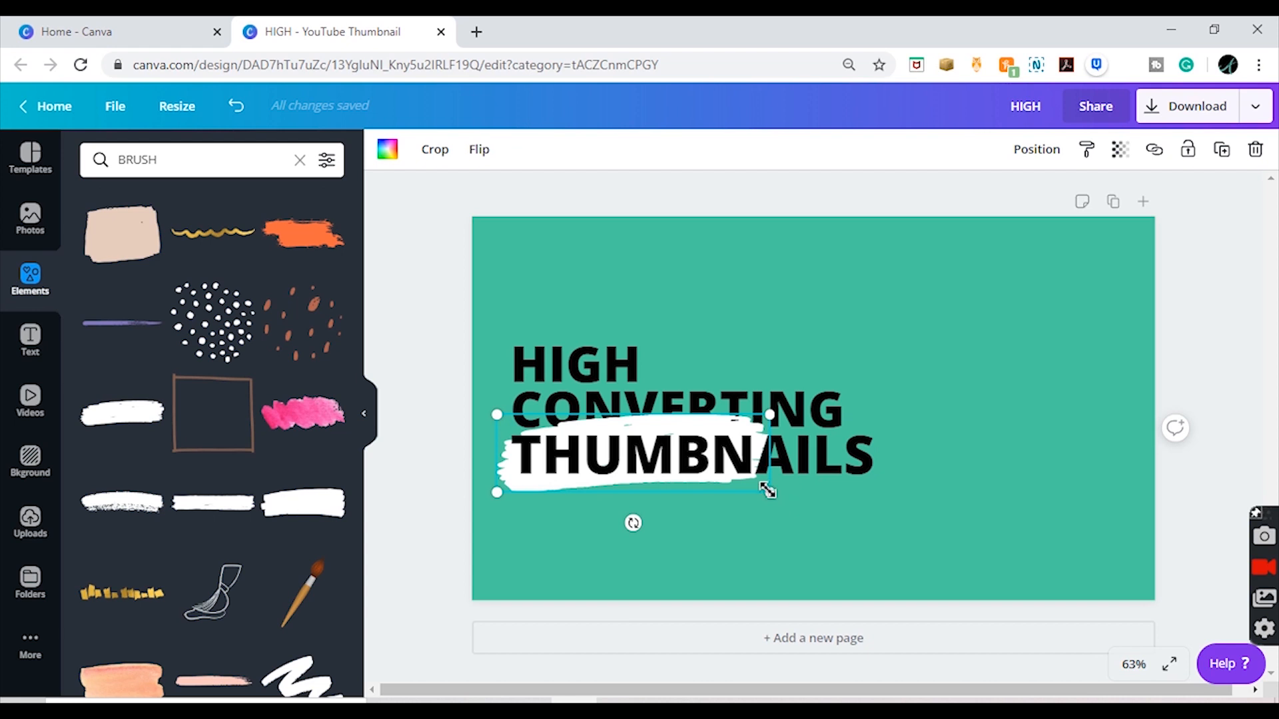
mouse_move(768, 491)
left_mouse_down()
mouse_move(851, 486)
mouse_move(905, 459)
left_mouse_up()
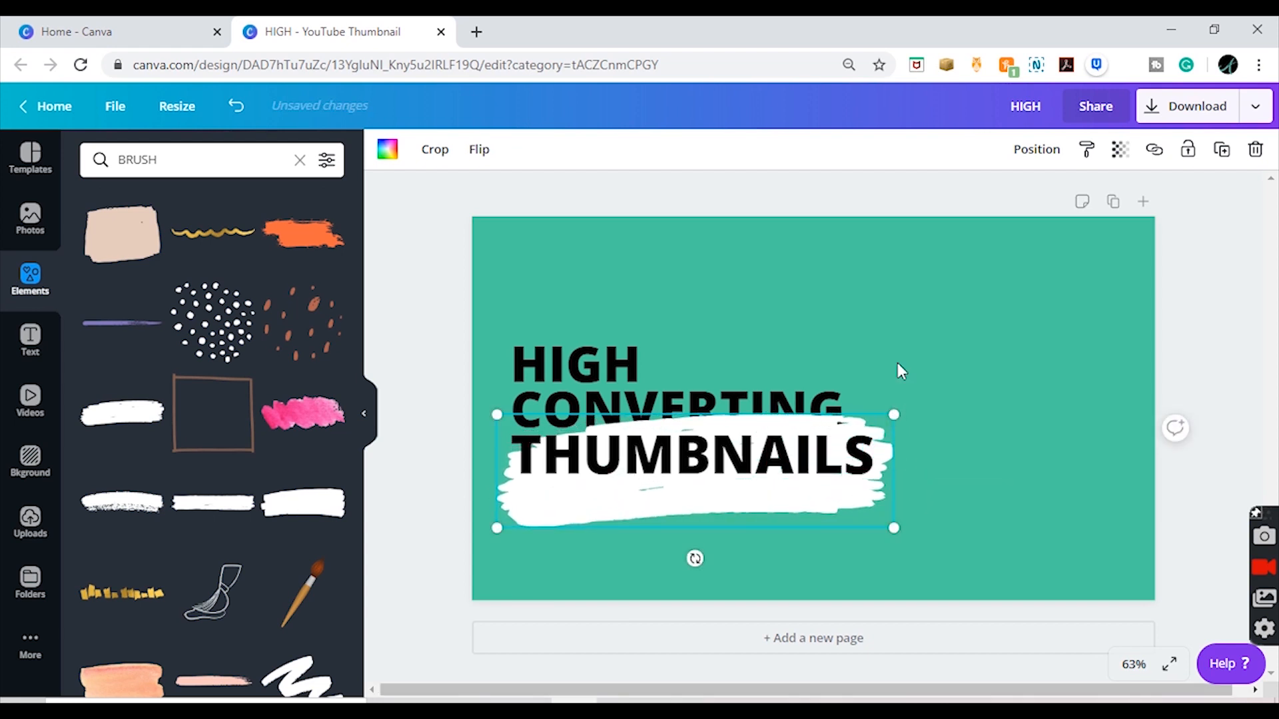
left_click_drag(897, 364, 928, 357)
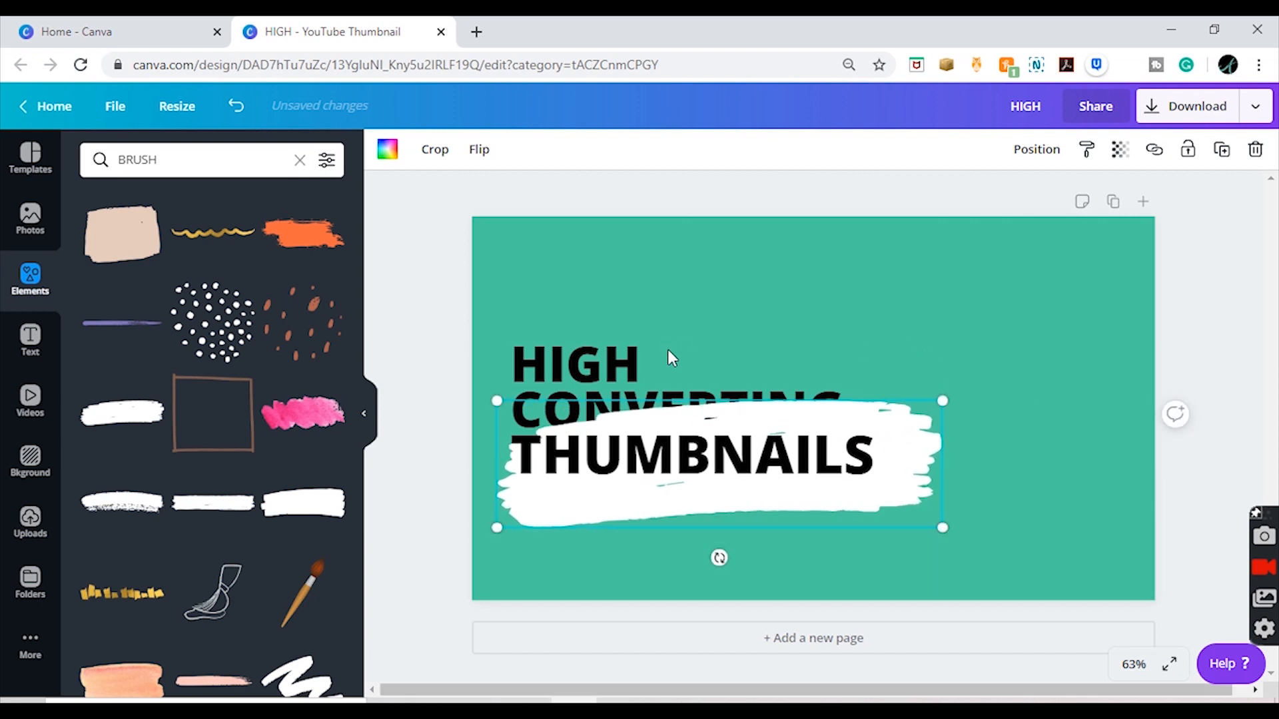
Step: Bring the CONVERTING text to the front, above the white brush stroke
left_click(677, 403)
right_click(677, 402)
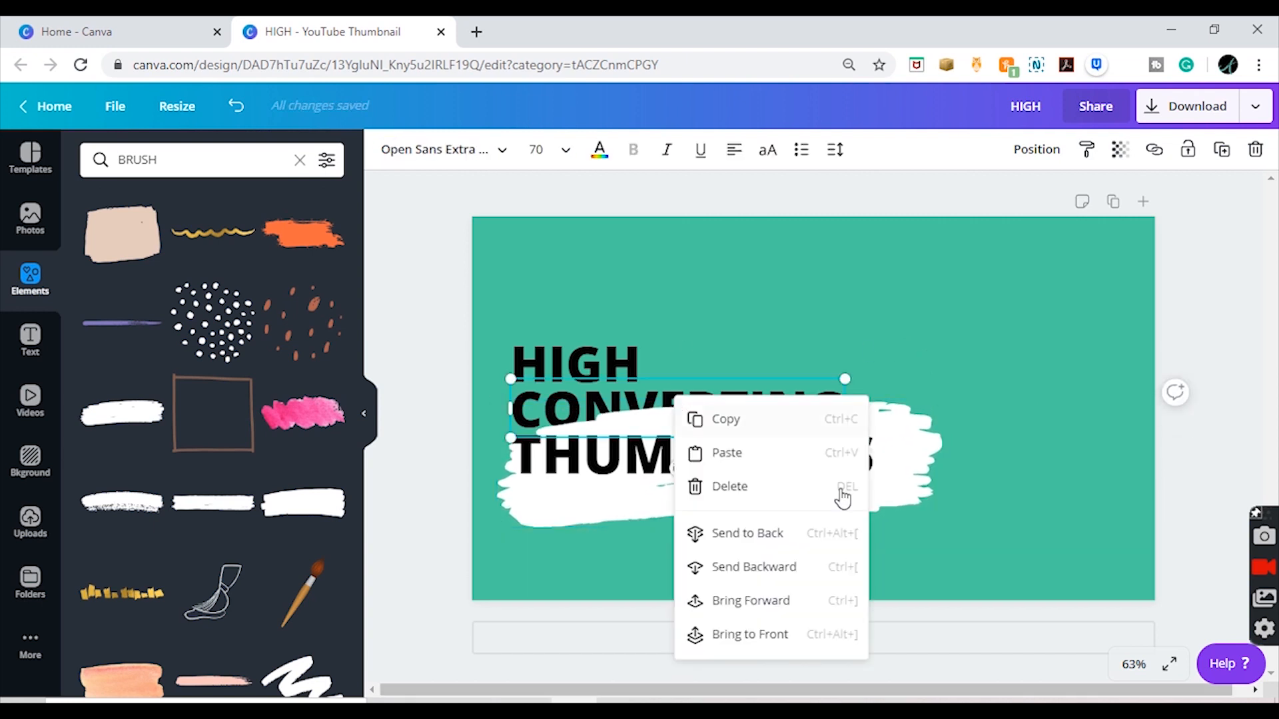
left_click(798, 636)
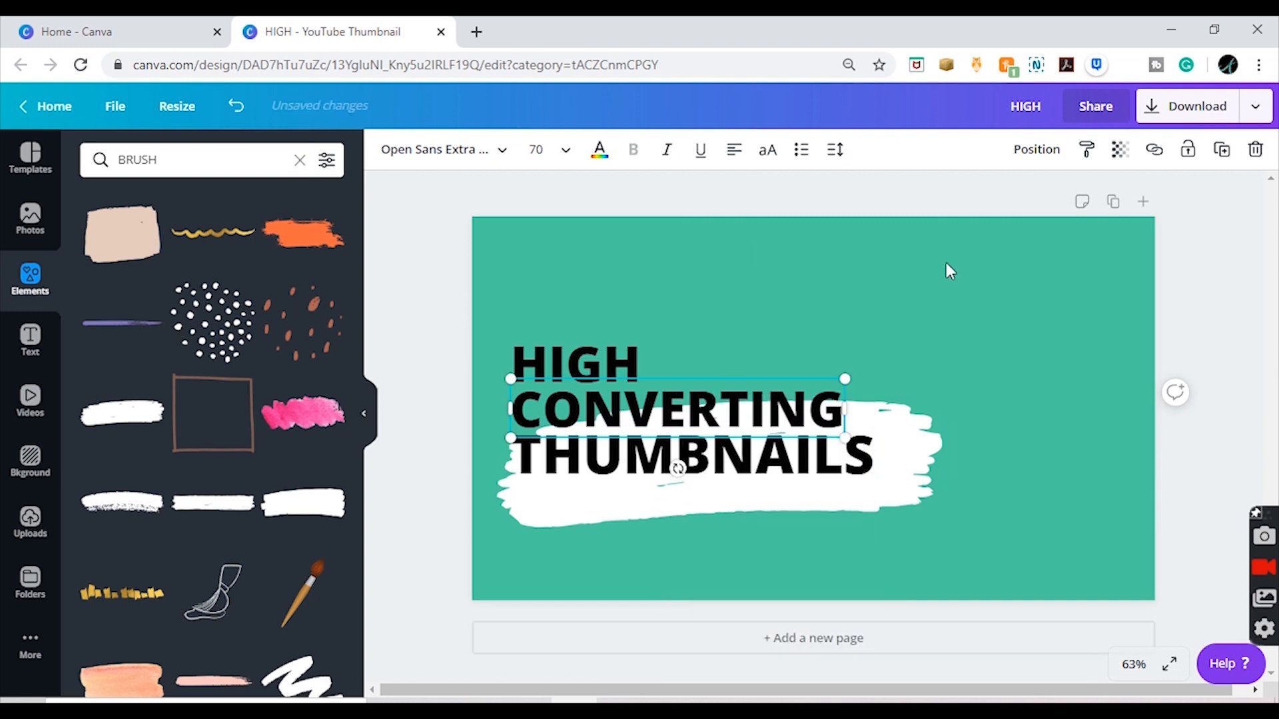
Step: Move the brush stroke up and left behind CONVERTING and THUMBNAILS, and enlarge it slightly past the canvas's left edge
left_click(620, 510)
mouse_move(620, 511)
left_mouse_down()
mouse_move(600, 473)
mouse_move(587, 480)
left_mouse_up()
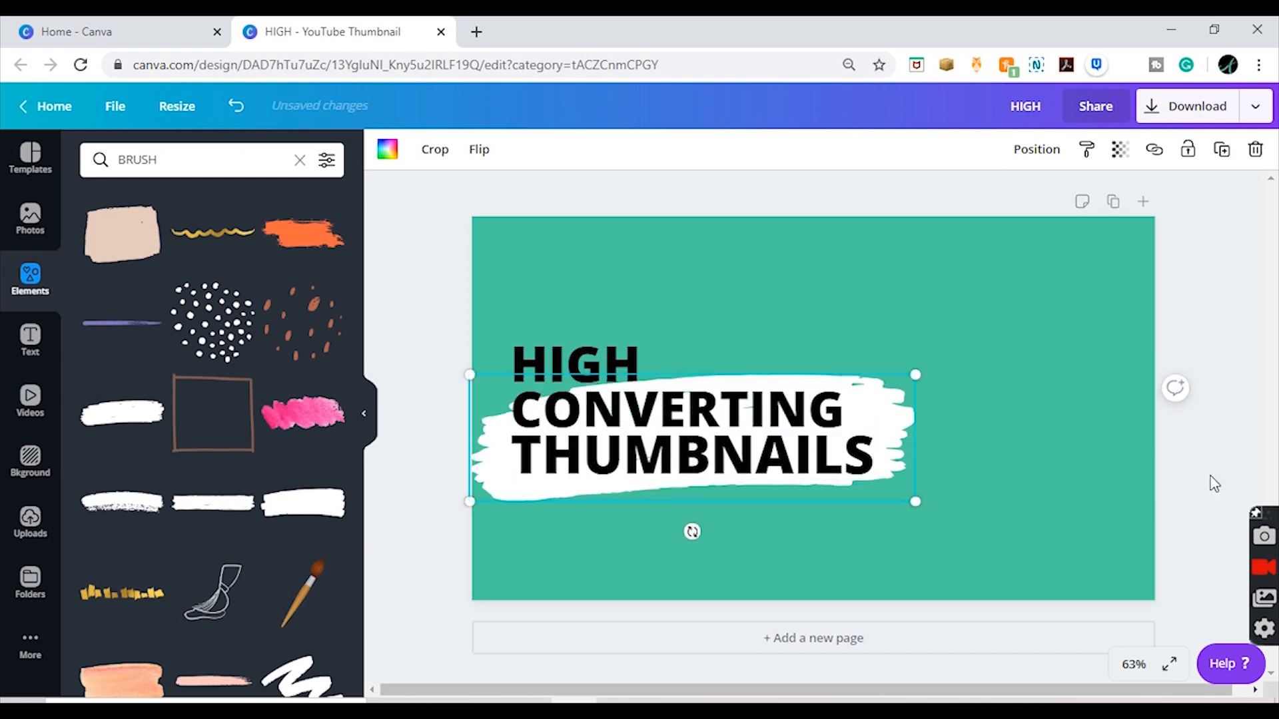
left_click_drag(469, 377, 447, 375)
left_click_drag(451, 375, 457, 371)
Step: Bring the HIGH text to the front, above the white brush stroke
left_click(629, 360)
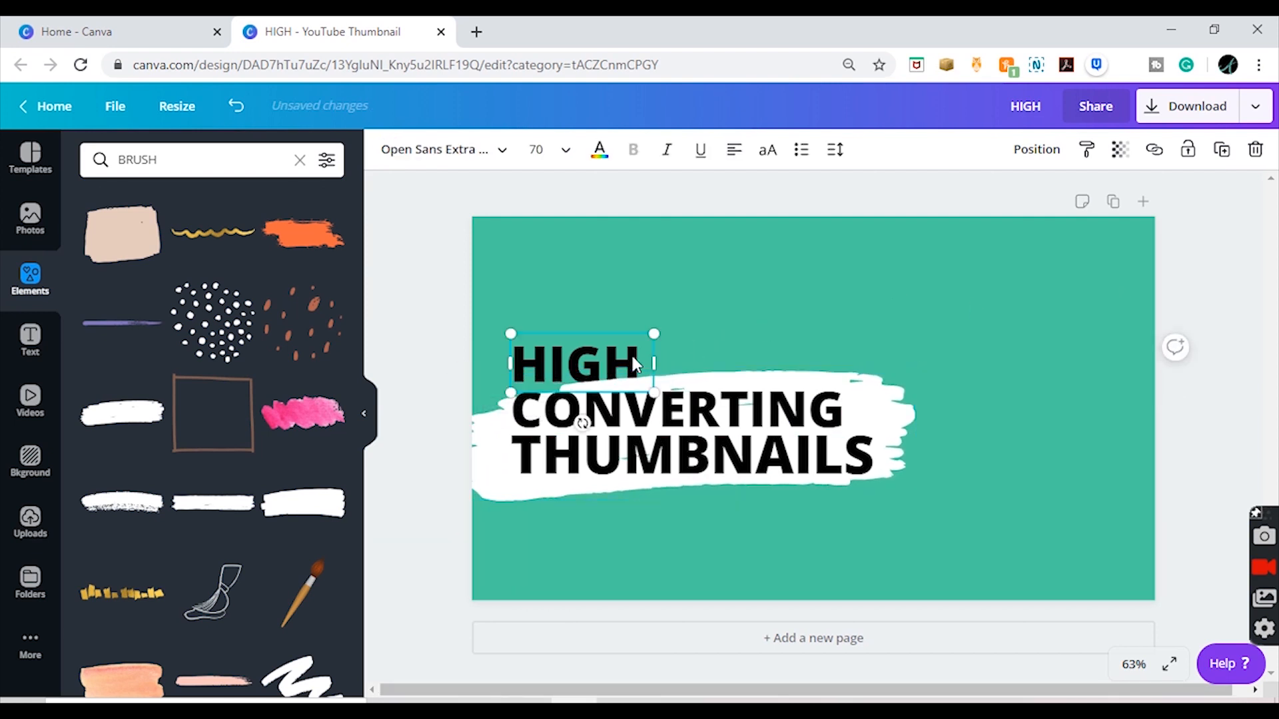
right_click(633, 358)
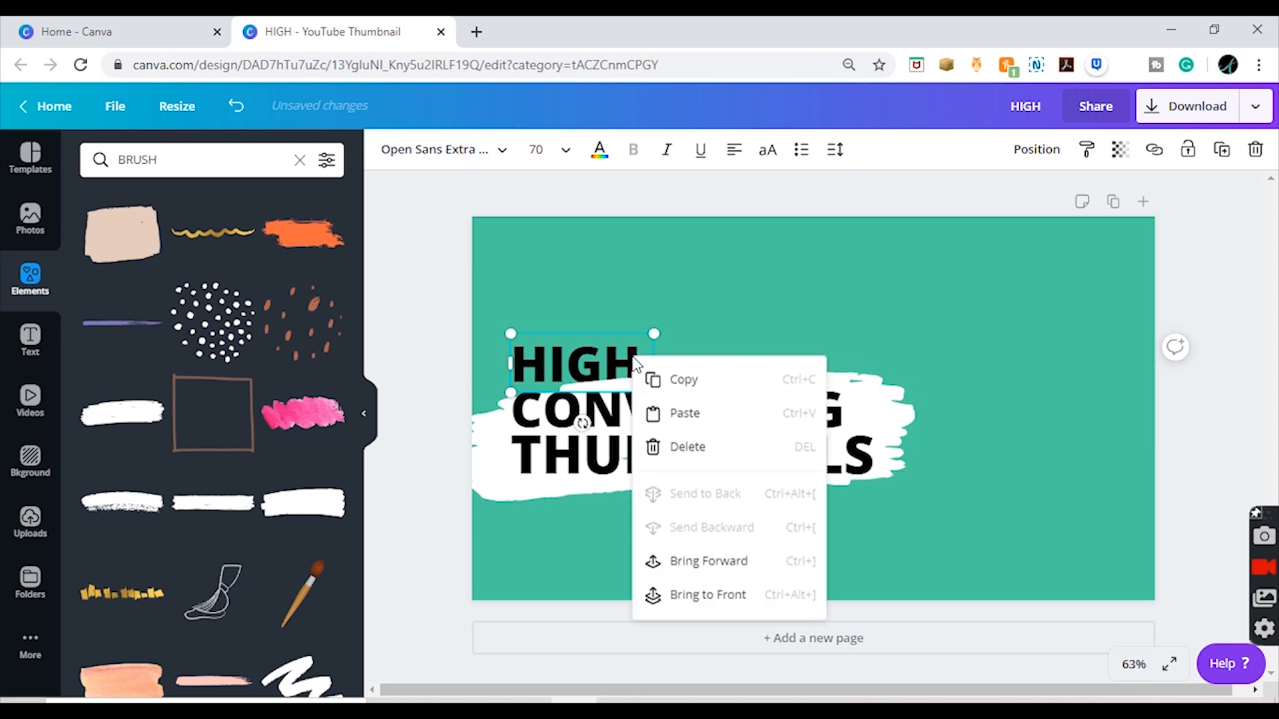
left_click(759, 594)
left_click(1205, 397)
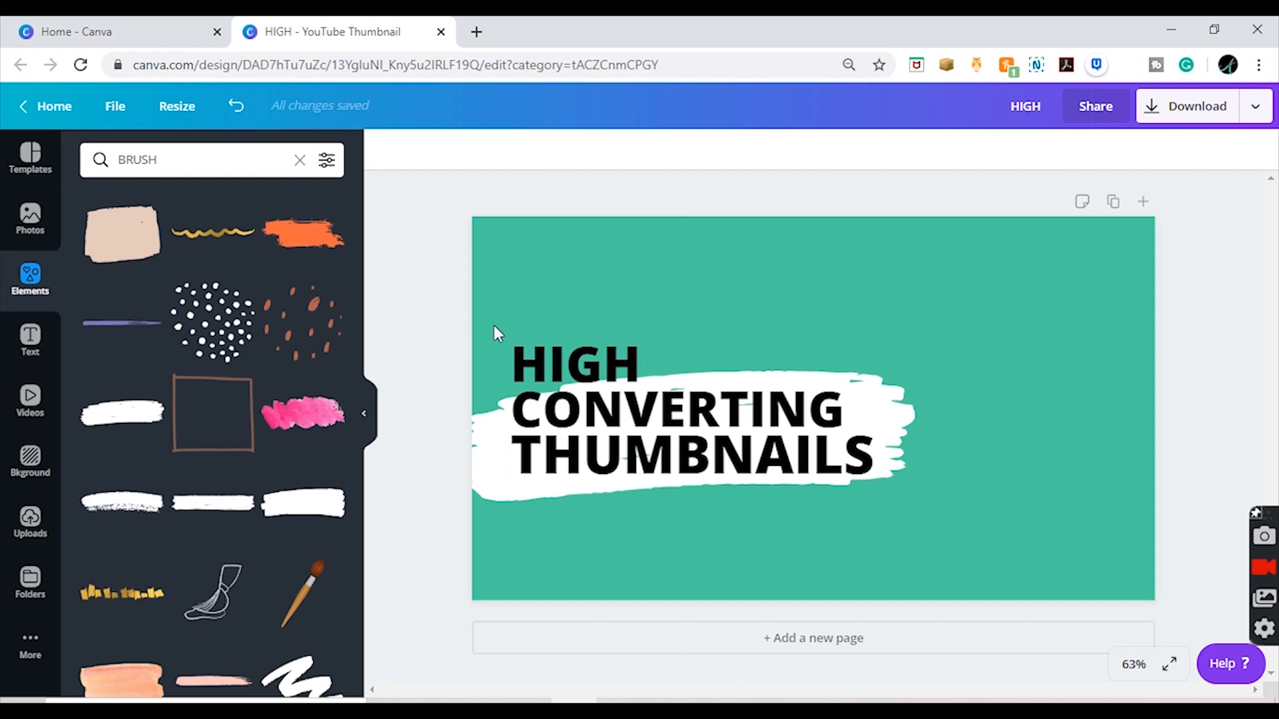
Step: Search the elements for GRADIENT and add the blue-to-pink blob with small circles to the design
left_click(240, 160)
key("BackSpace")
key("BackSpace")
key("BackSpace")
key("BackSpace")
key("BackSpace")
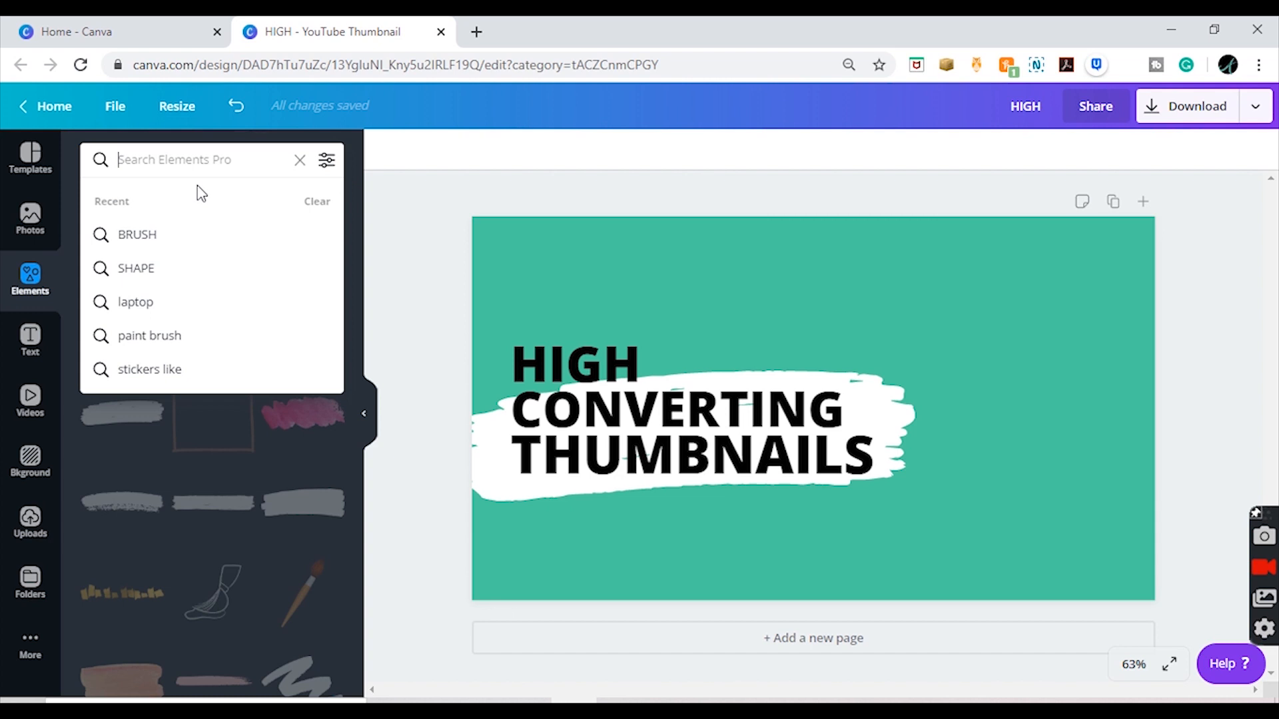
type("GRADIENT")
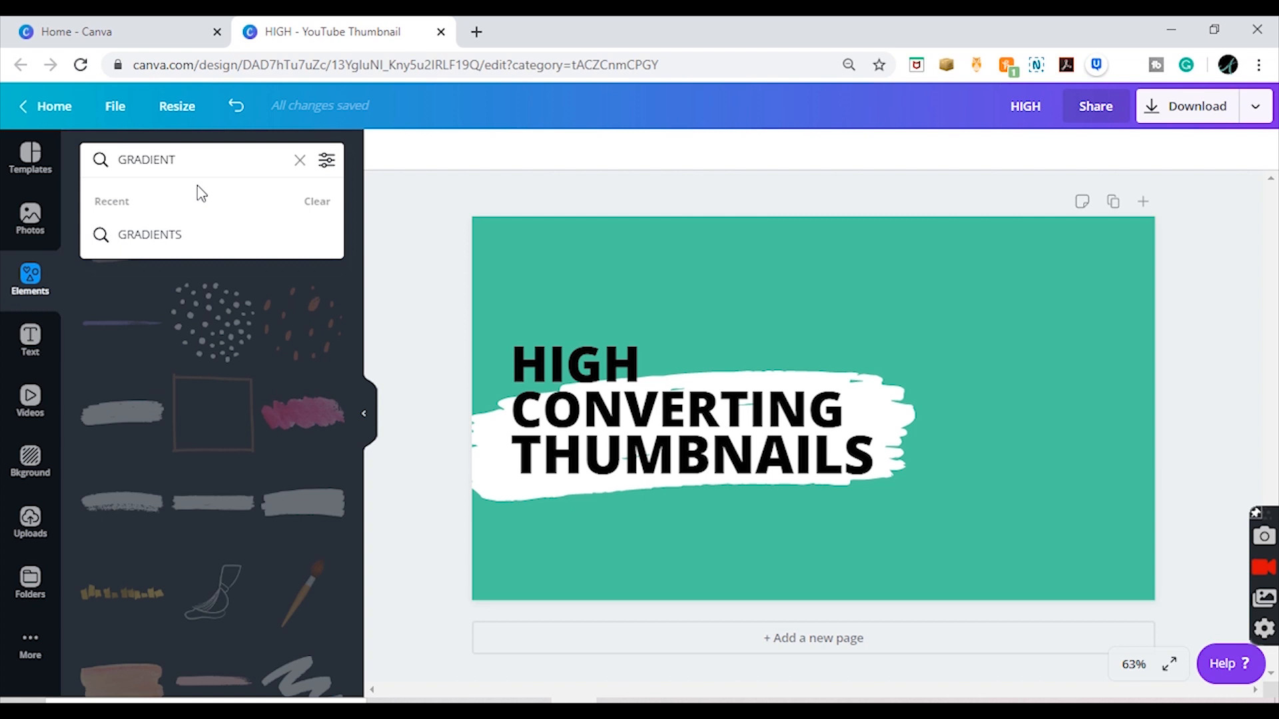
key("Return")
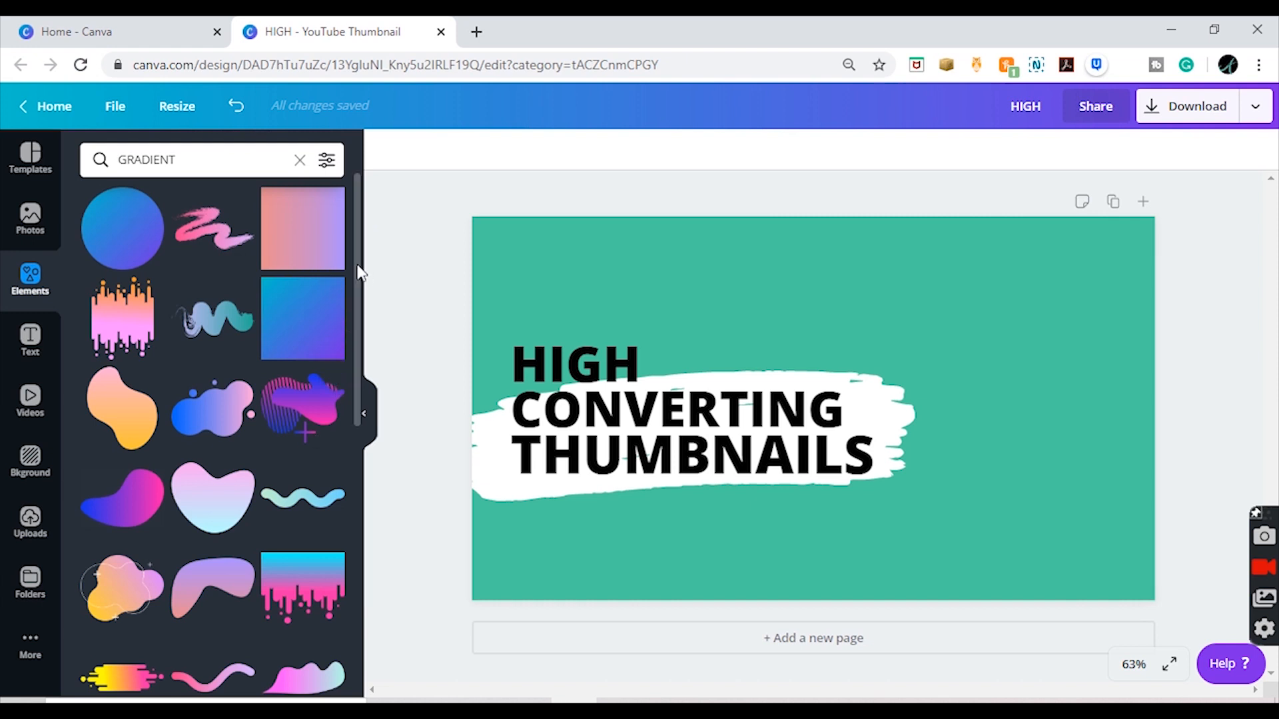
left_click_drag(357, 266, 339, 214)
left_click(209, 429)
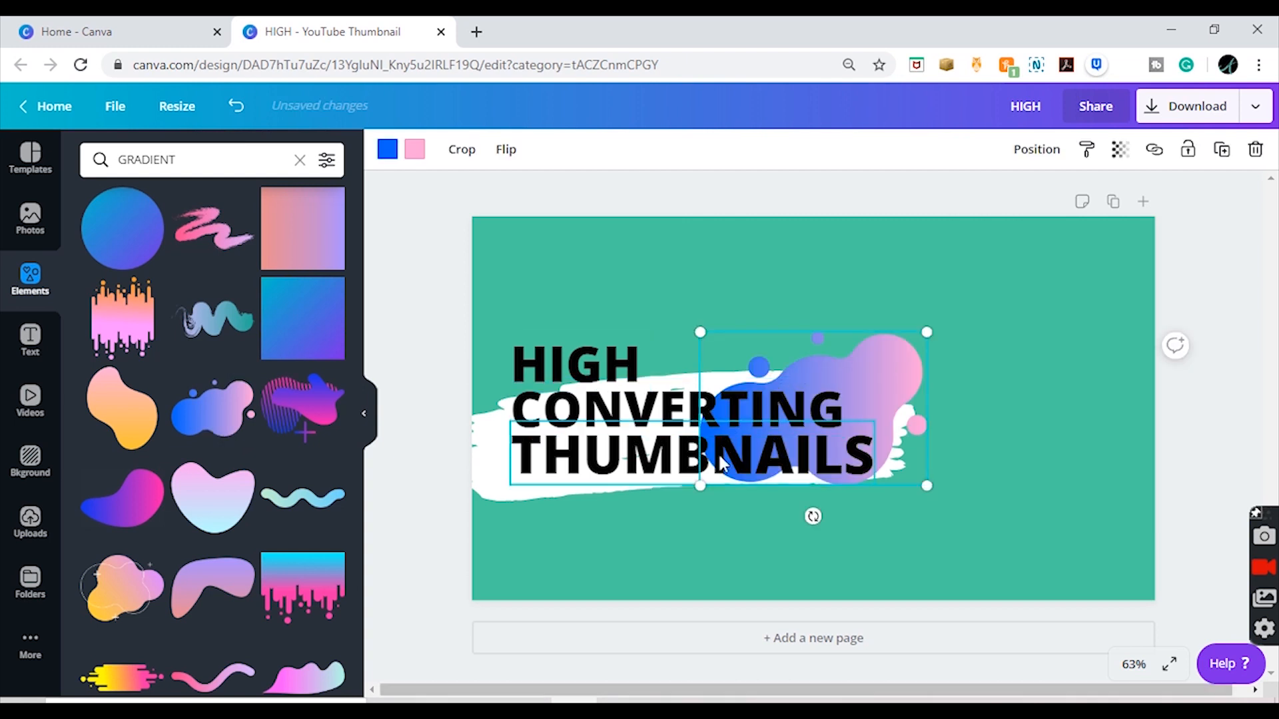
Step: Enlarge the gradient blob and position it around the title, extending slightly past the canvas's left edge
left_click_drag(705, 484, 395, 503)
left_click_drag(597, 533, 597, 453)
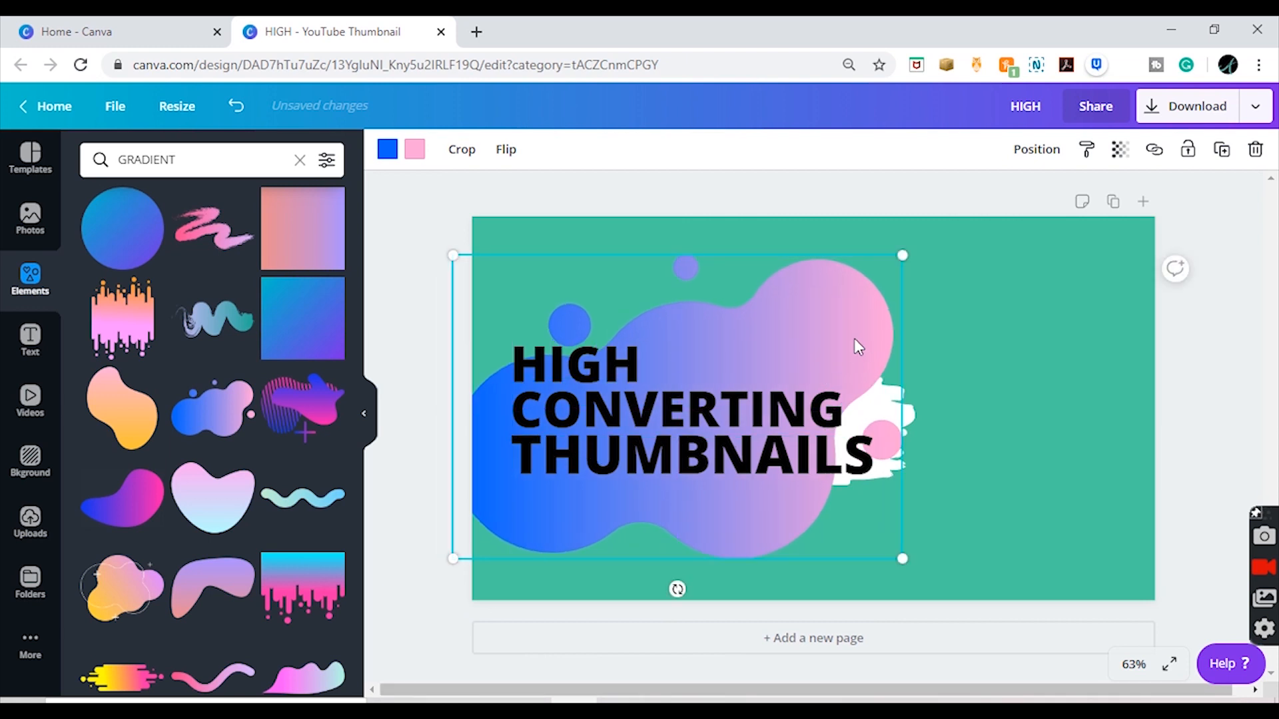
left_click_drag(909, 255, 938, 235)
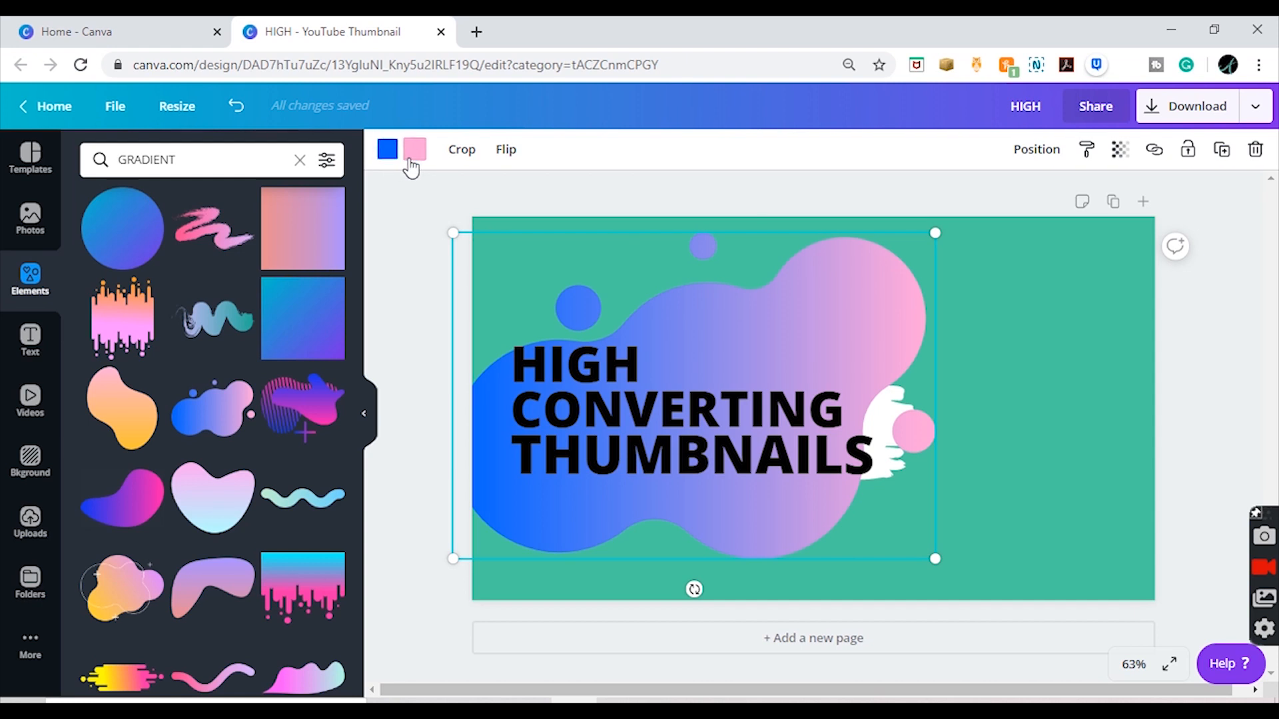
Step: Recolor the gradient blob, changing its blue to the palette teal #49ca9f and its pink to white
left_click(387, 150)
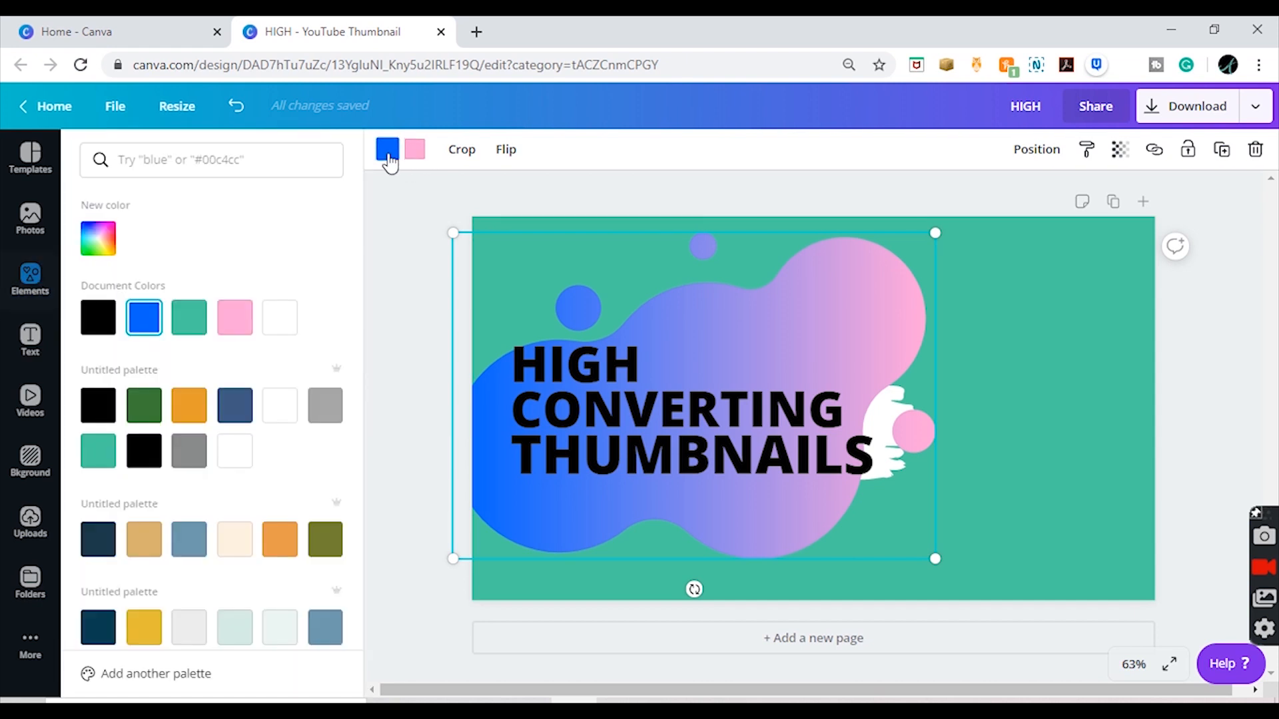
left_click(100, 448)
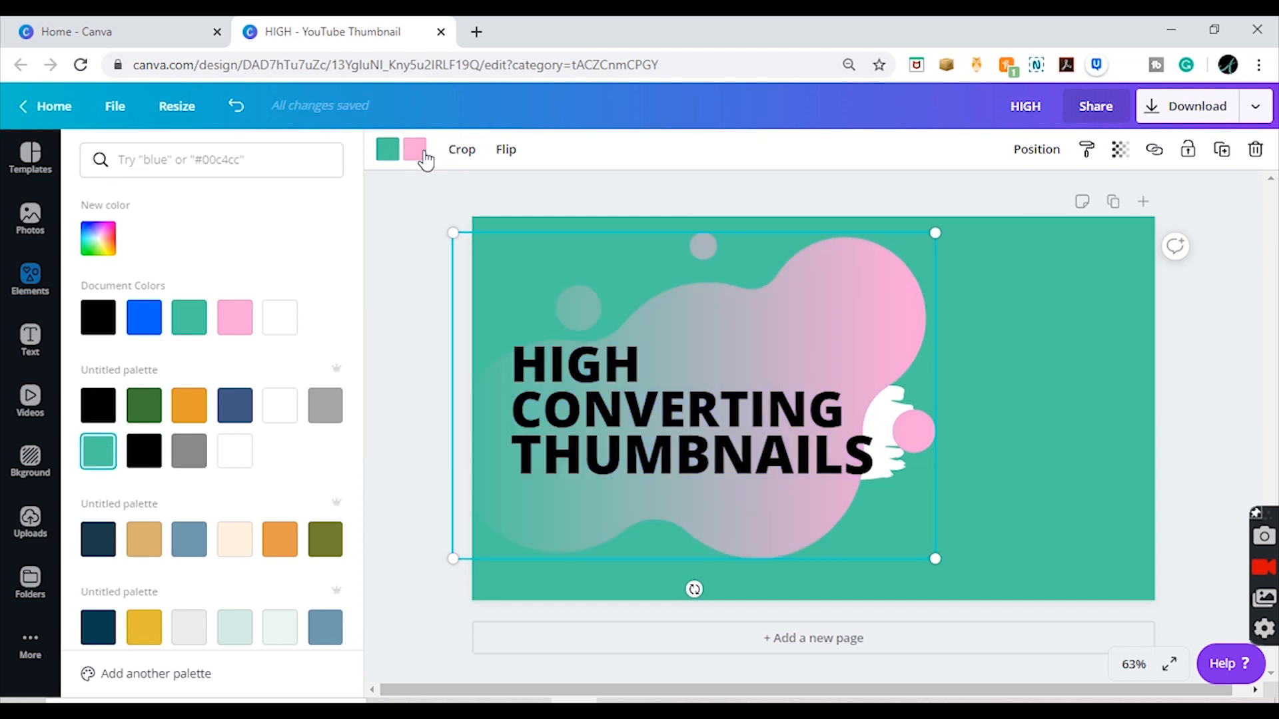
left_click(236, 451)
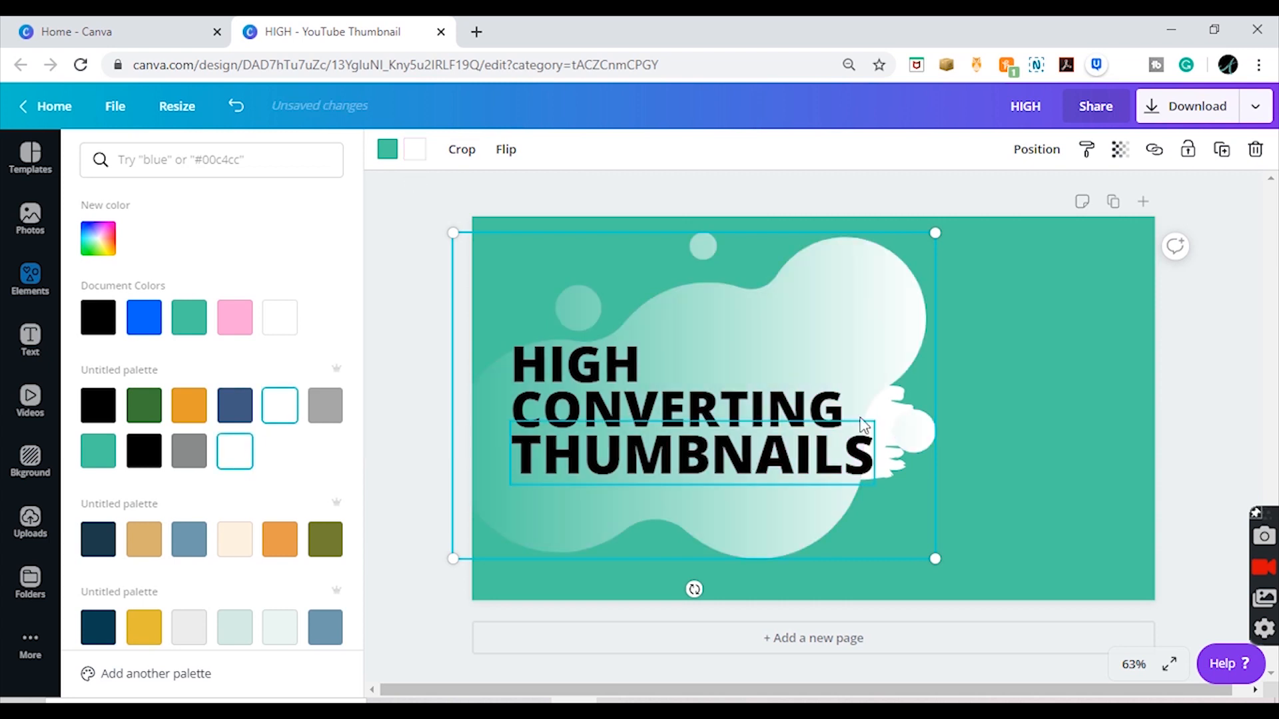
key("ctrl+z")
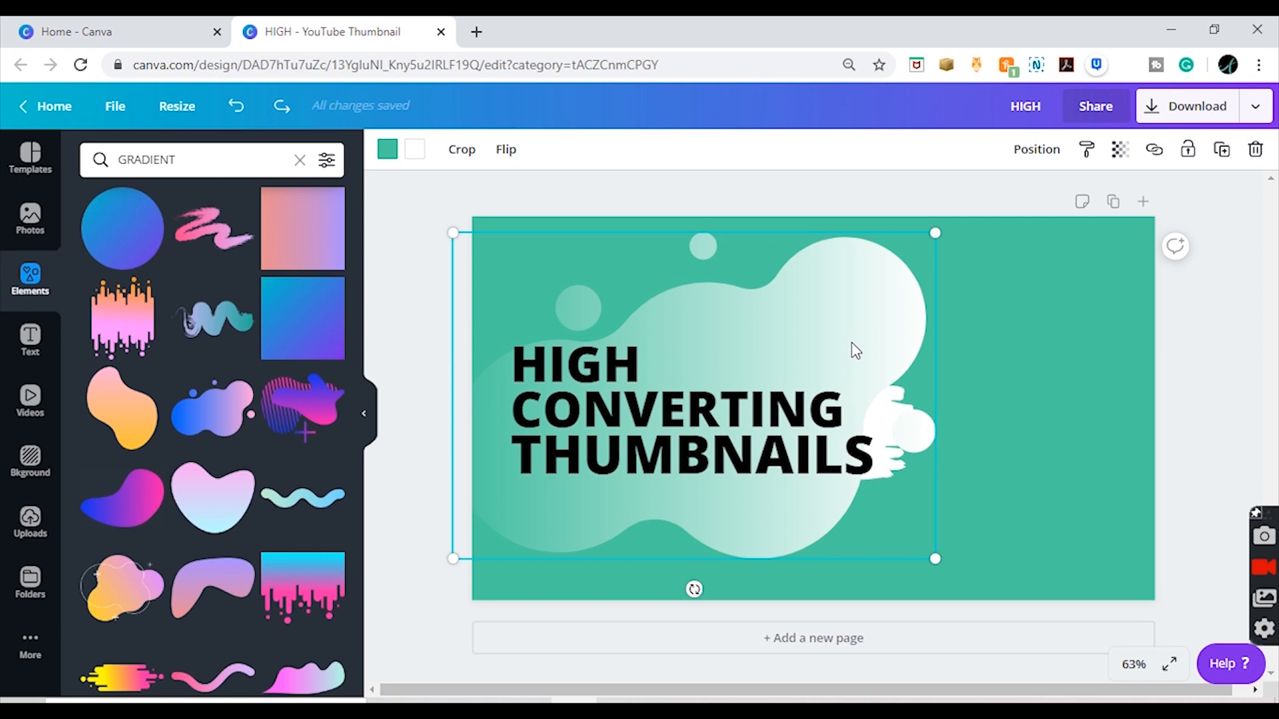
Step: Send the gradient blob to the back, behind the white brush stroke
right_click(852, 344)
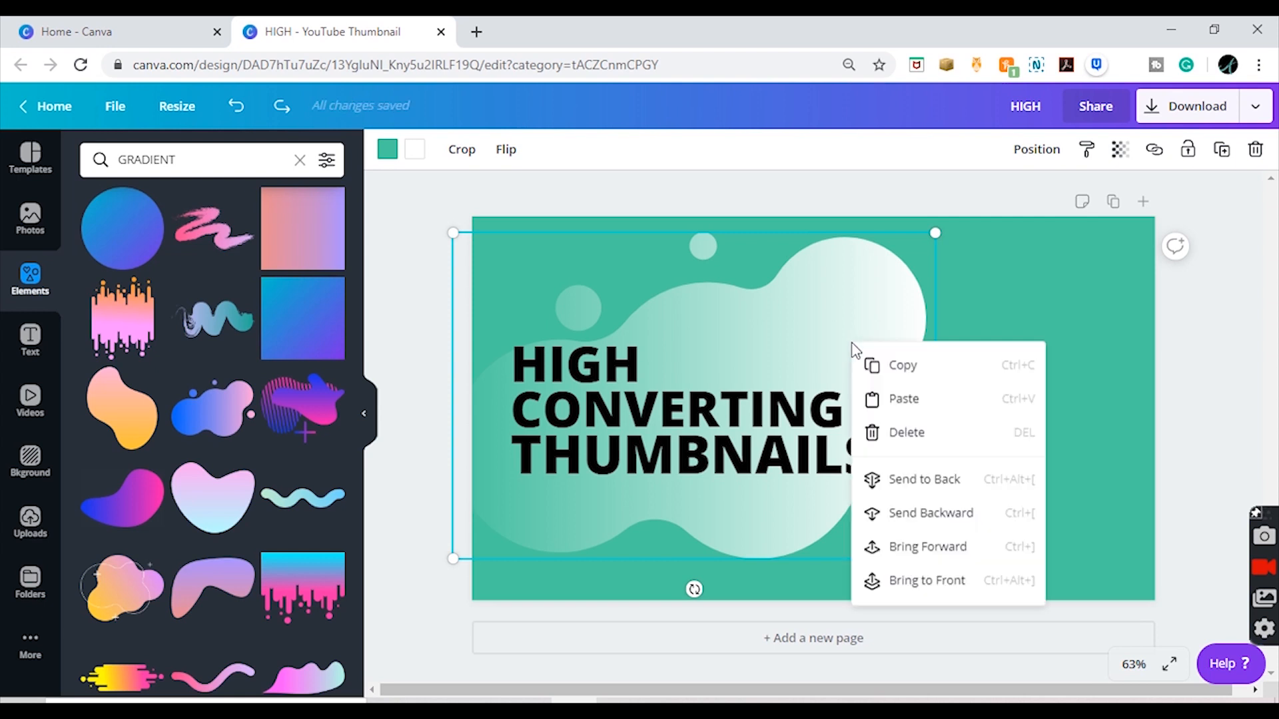
left_click(956, 486)
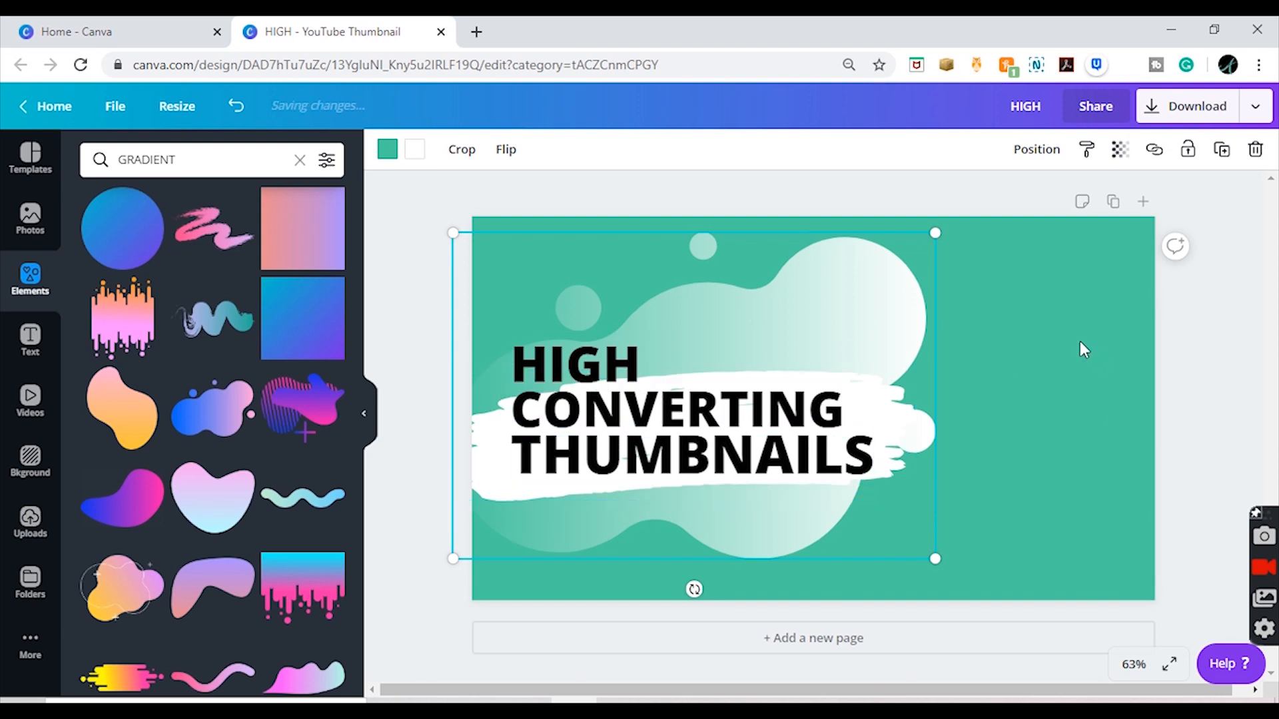
left_click(1261, 346)
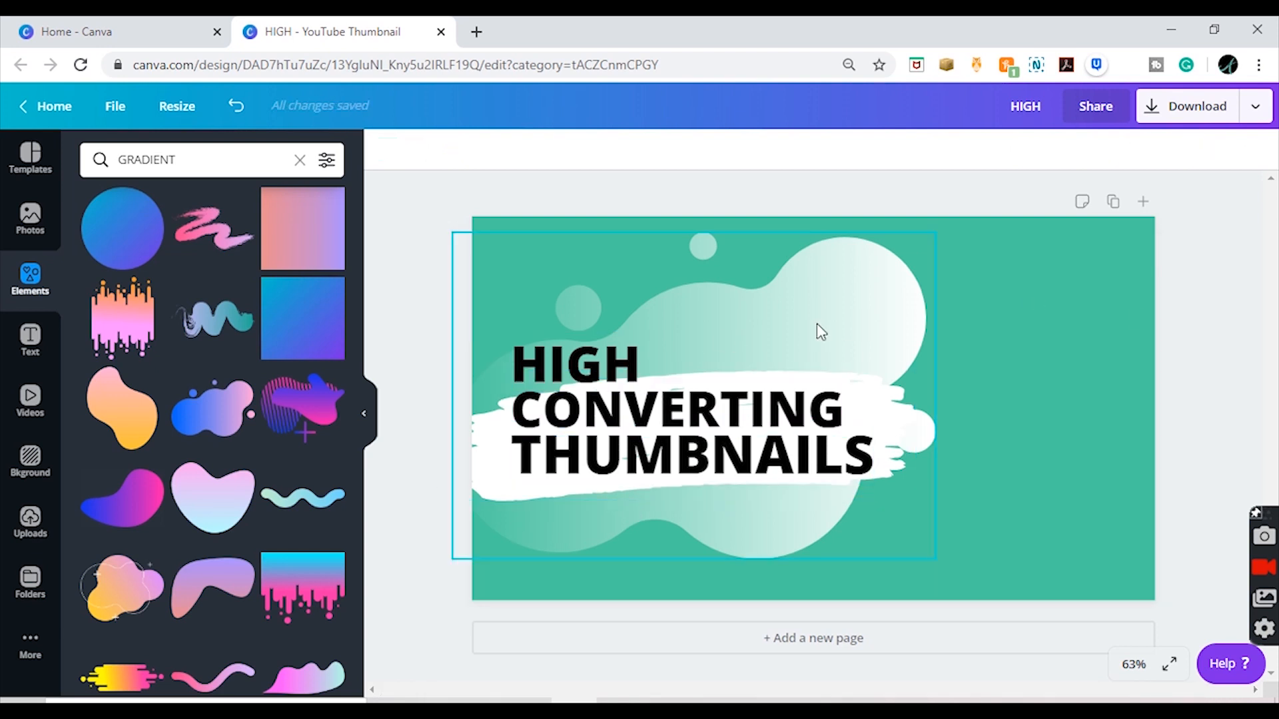
Step: Shift the gradient blob slightly up and left, and flip it horizontally
left_click_drag(825, 324, 806, 314)
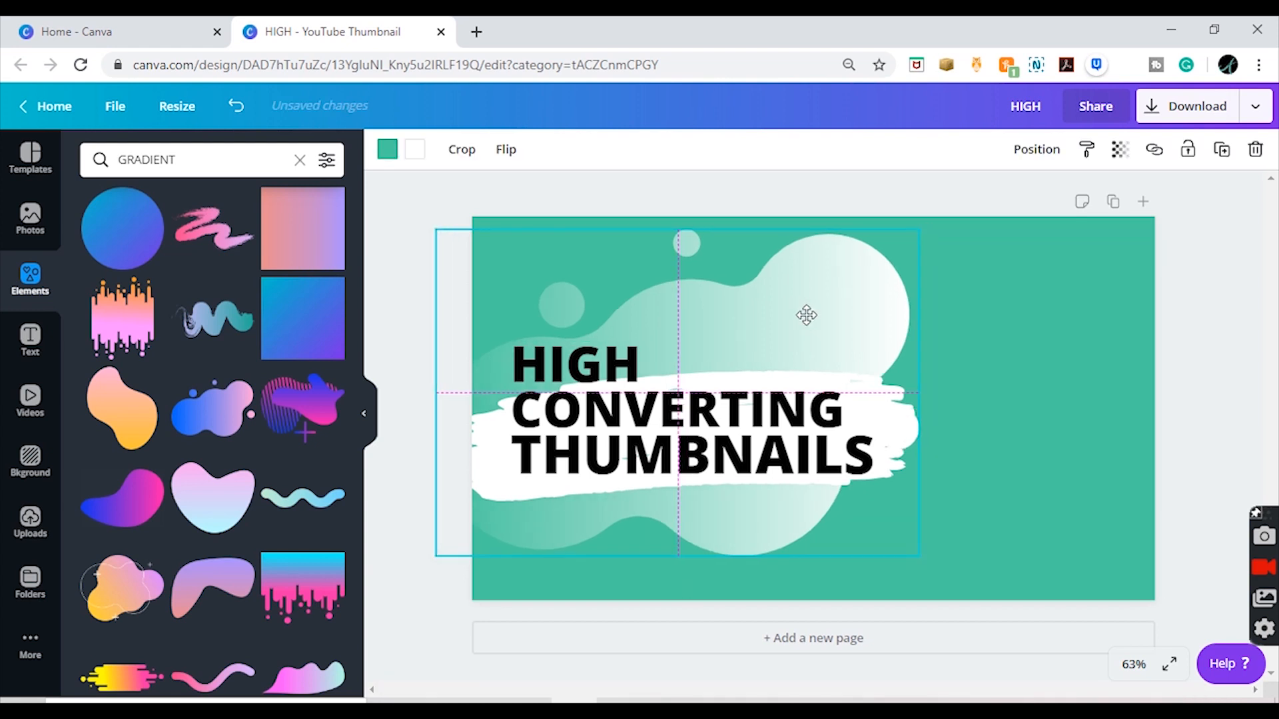
left_click(509, 154)
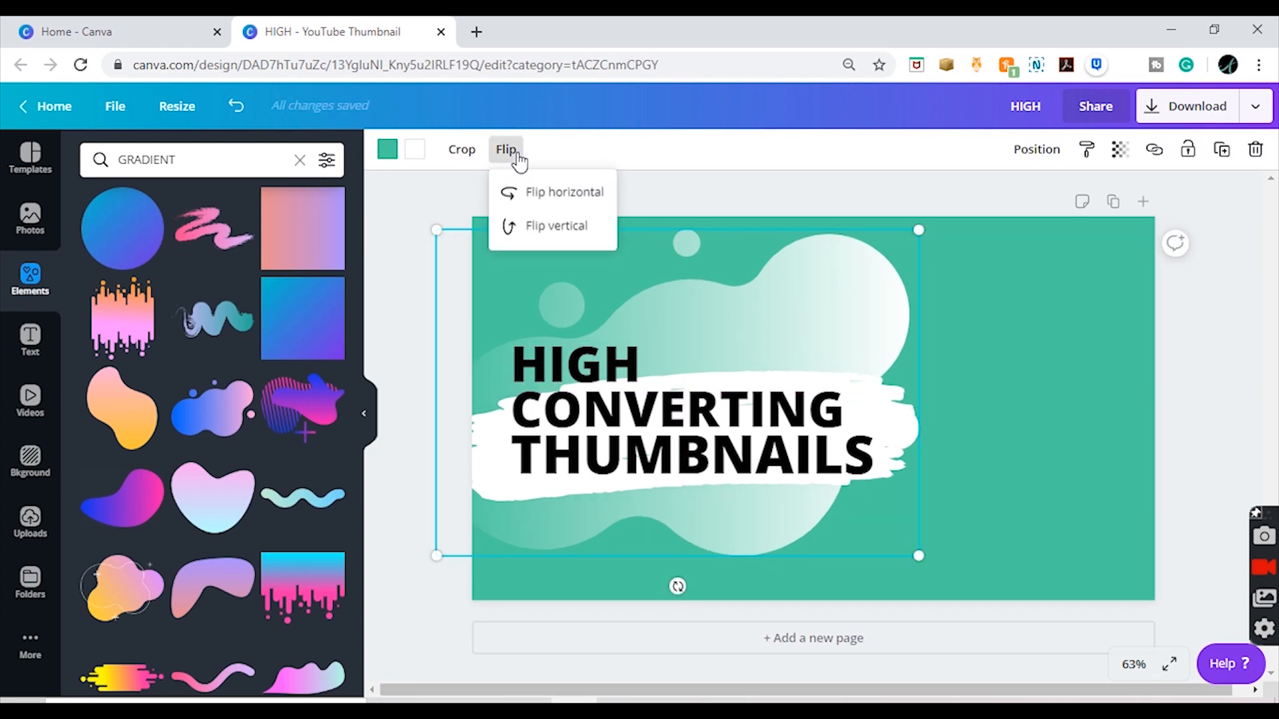
left_click(551, 195)
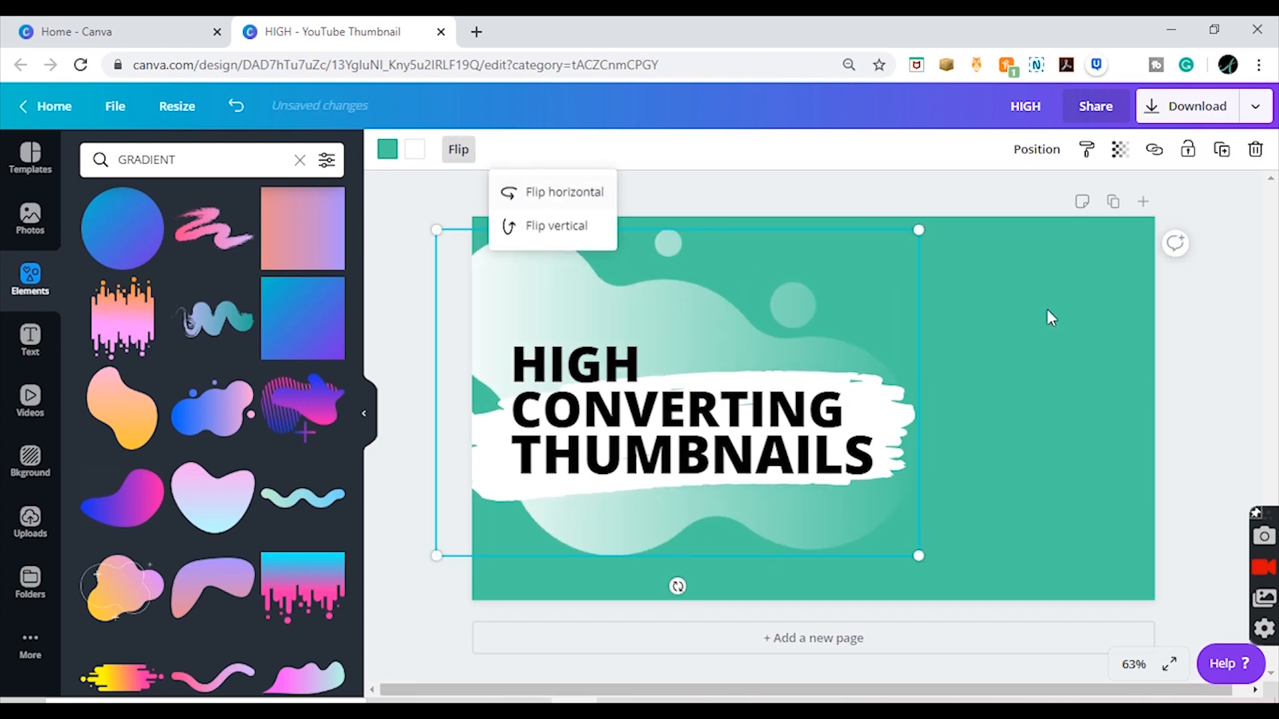
left_click(1197, 333)
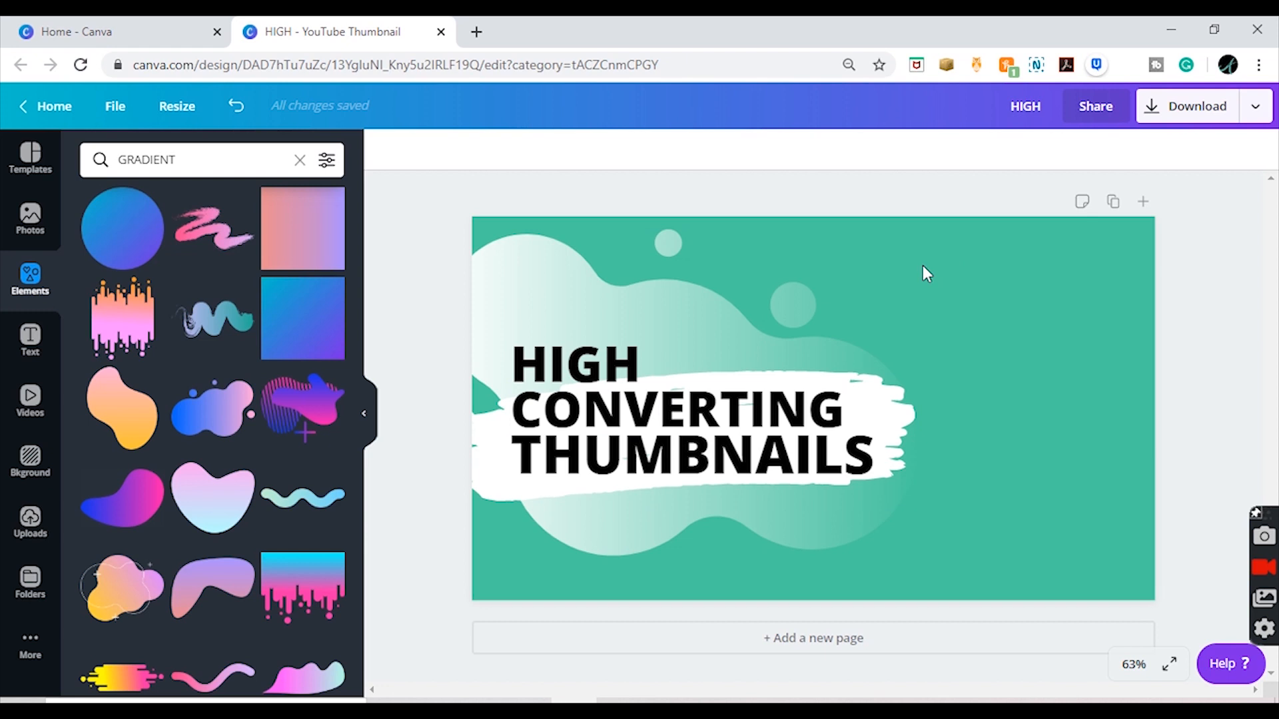
Step: Nudge the word "THUMBNAILS" down slightly to open a gap below "CONVERTING"
left_click(710, 475)
key("Down")
key("Down")
key("Down")
key("Down")
key("Down")
key("Down")
key("Down")
key("Down")
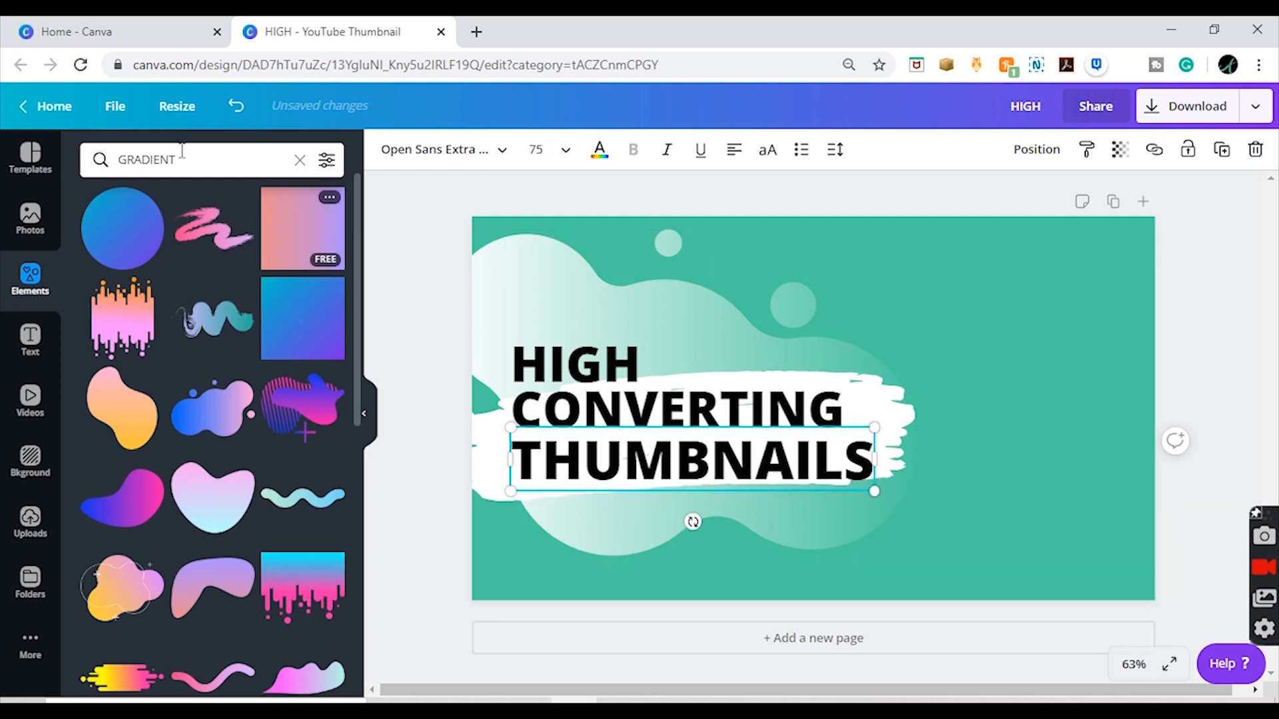
left_click(47, 235)
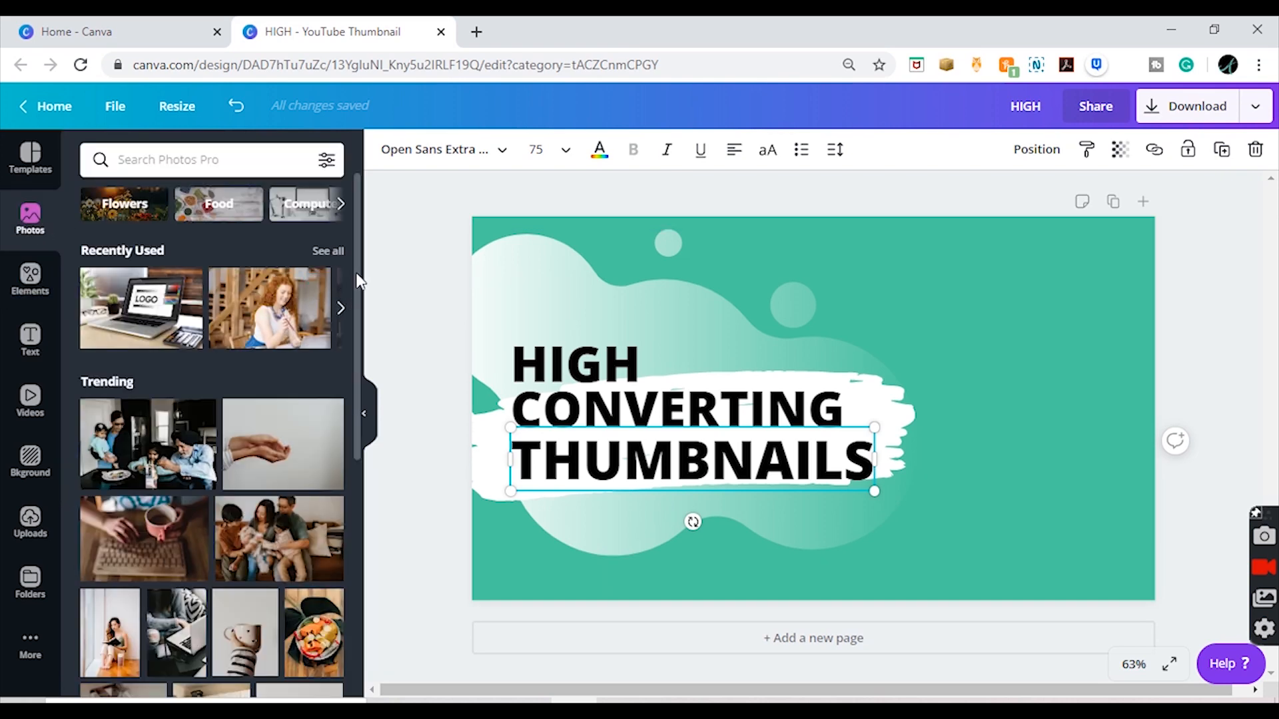
left_click_drag(356, 273, 367, 634)
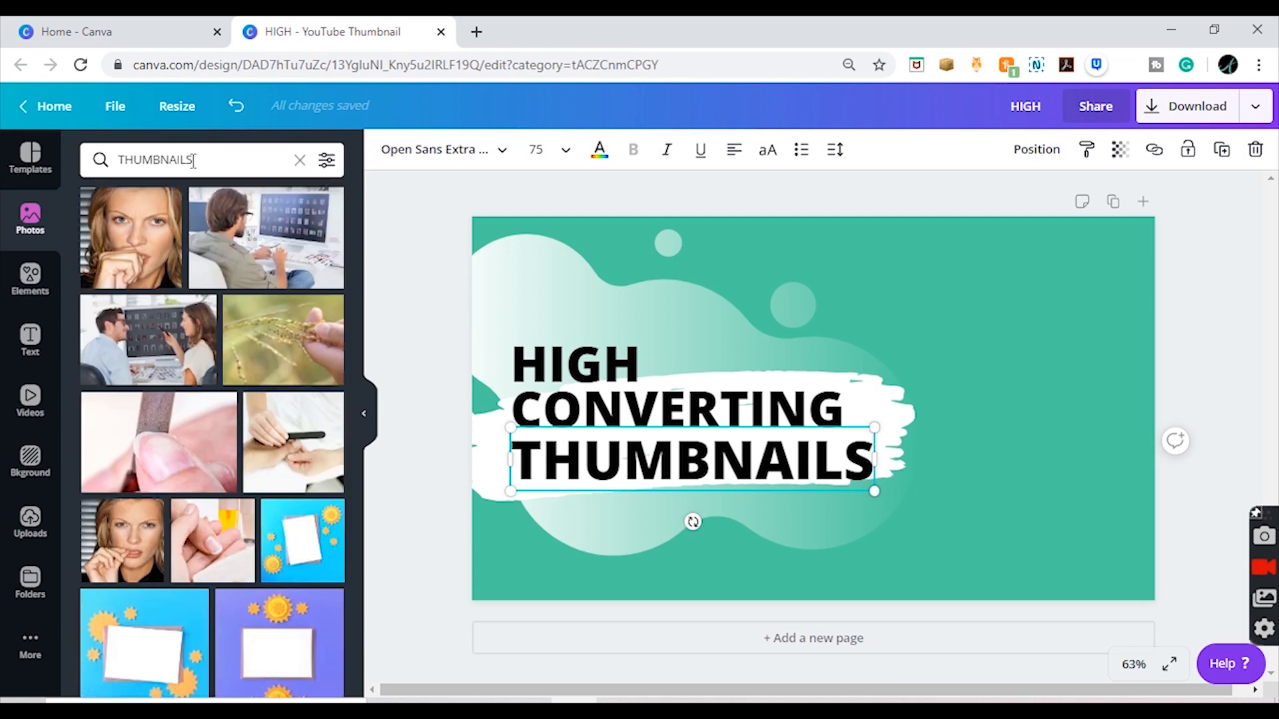
left_click(154, 160)
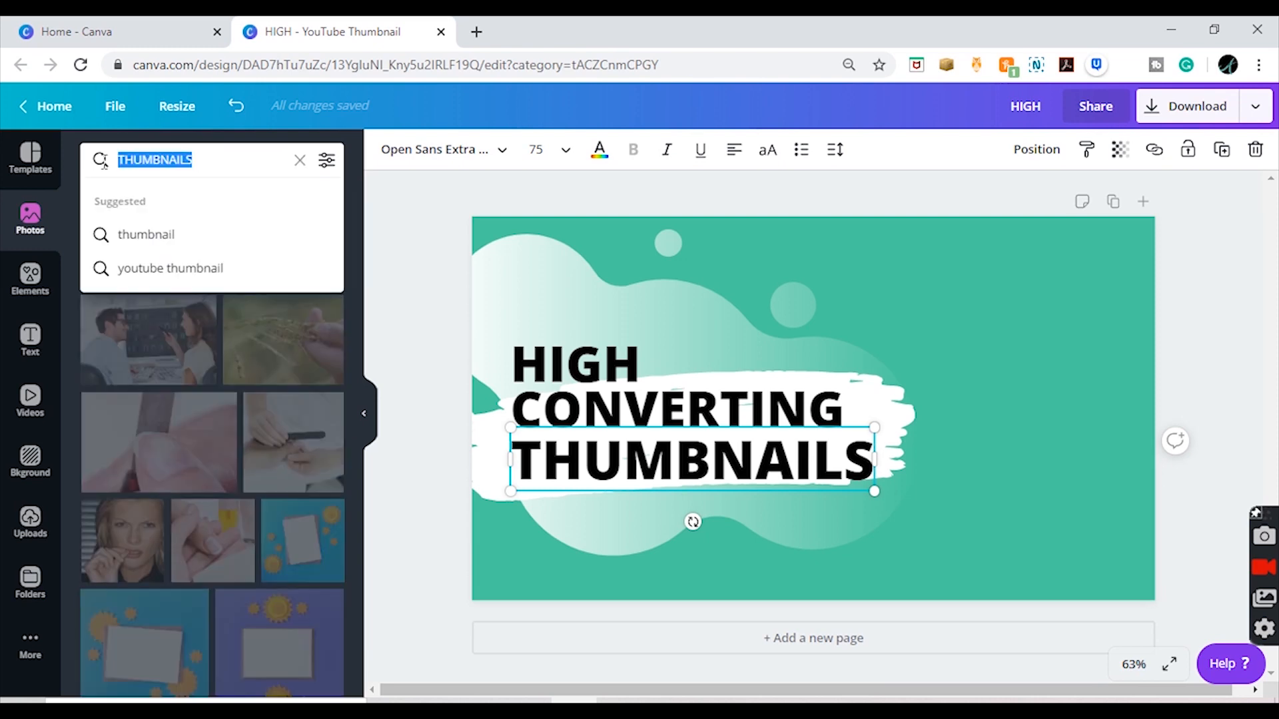
Step: Add the uploaded photo of the smiling woman in blue with her head tilted, and place it on the canvas's right side
left_click(30, 523)
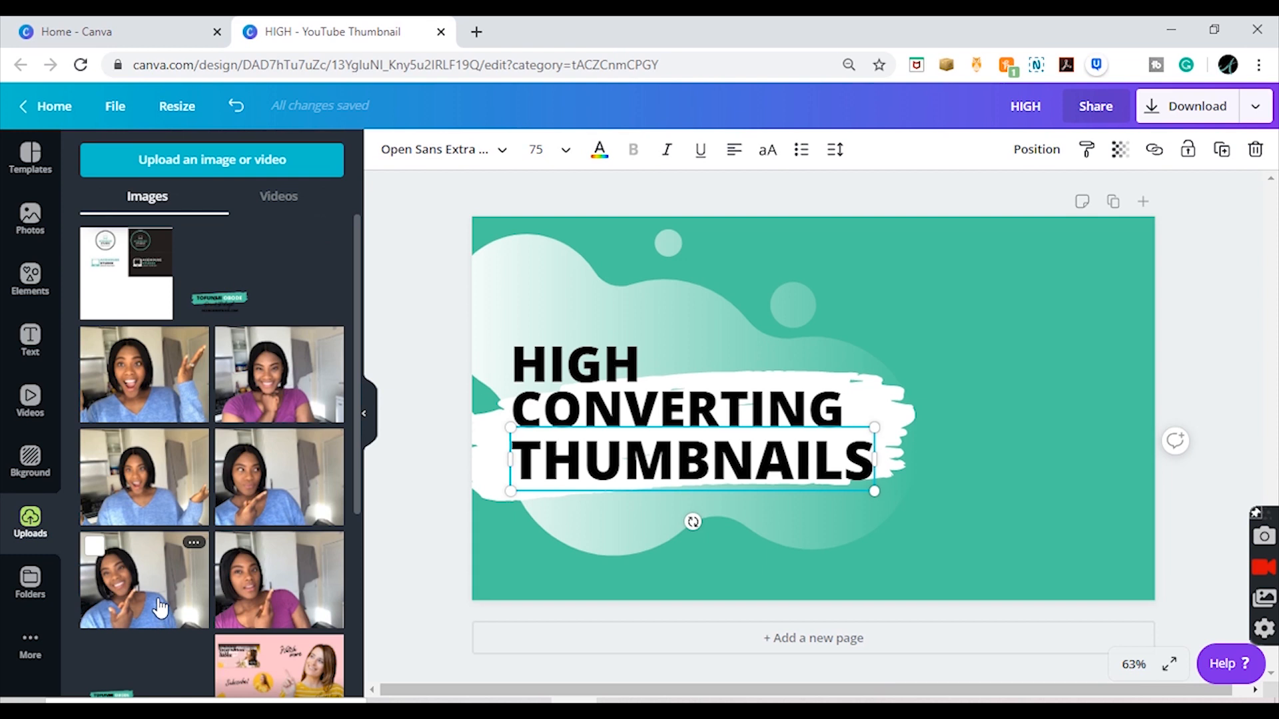
left_click(160, 607)
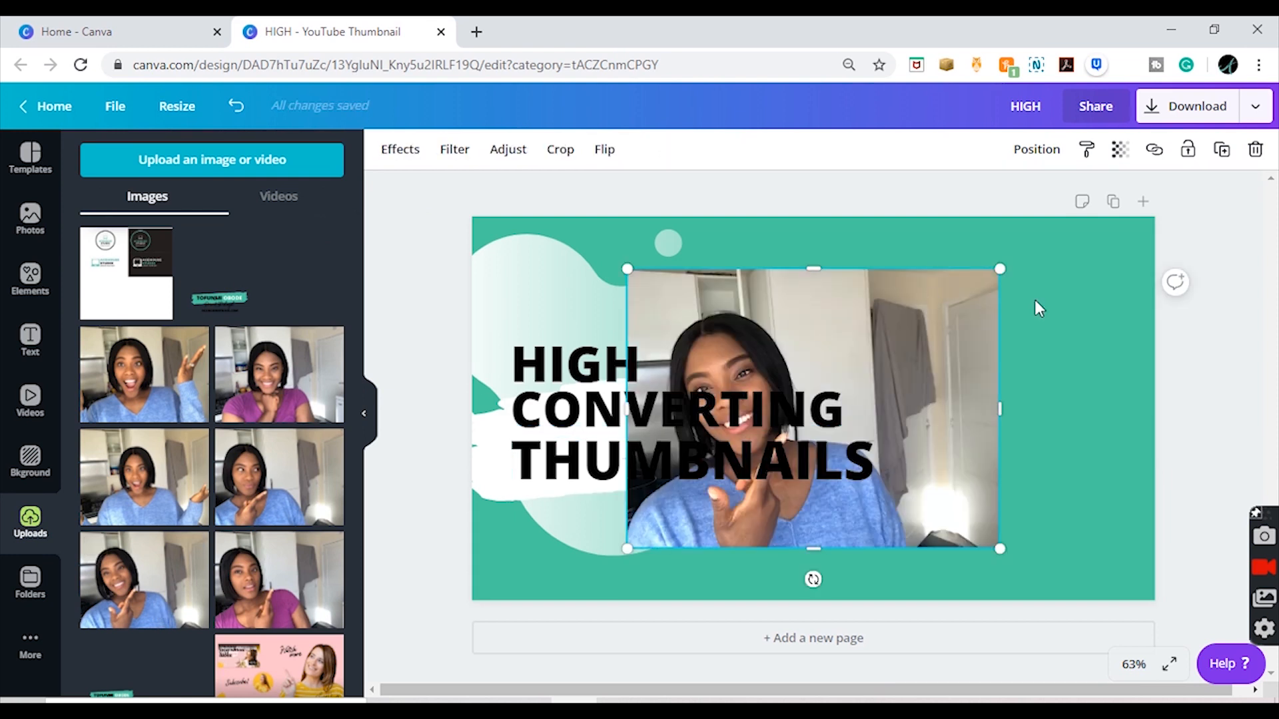
left_click_drag(913, 313, 1053, 298)
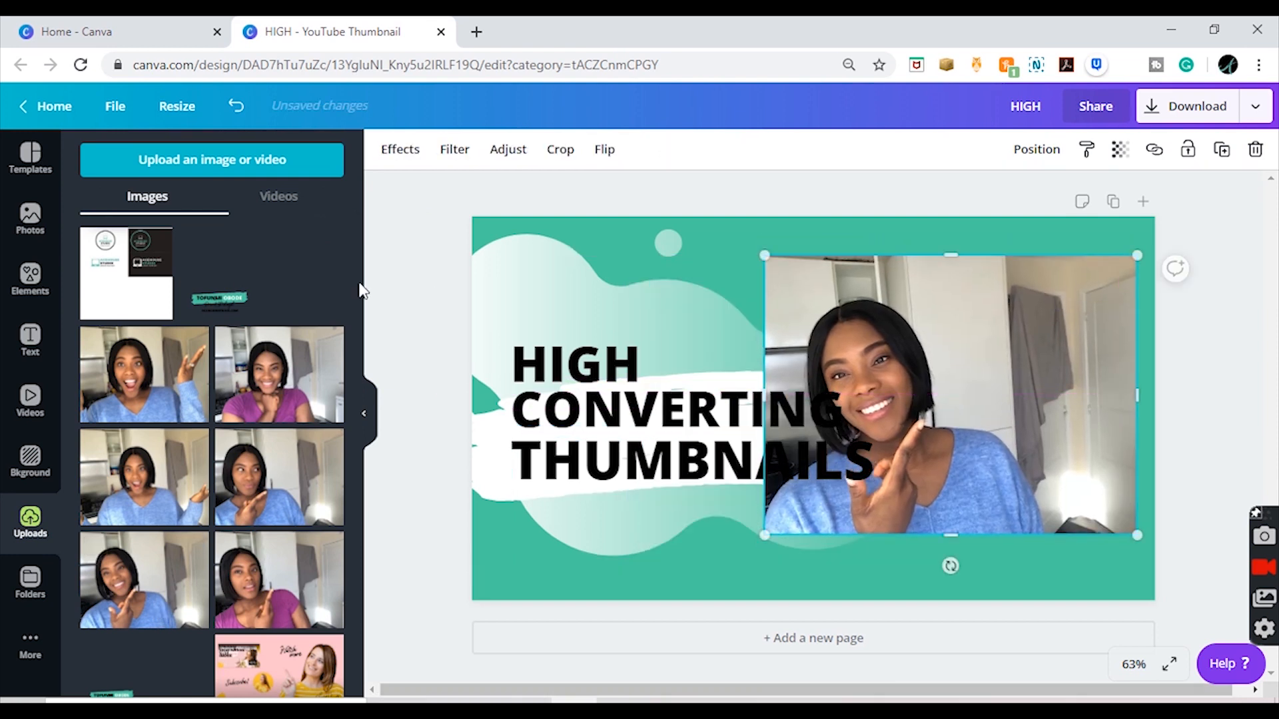
Step: Remove the background of the woman's photo with the Background Remover effect
left_click(364, 413)
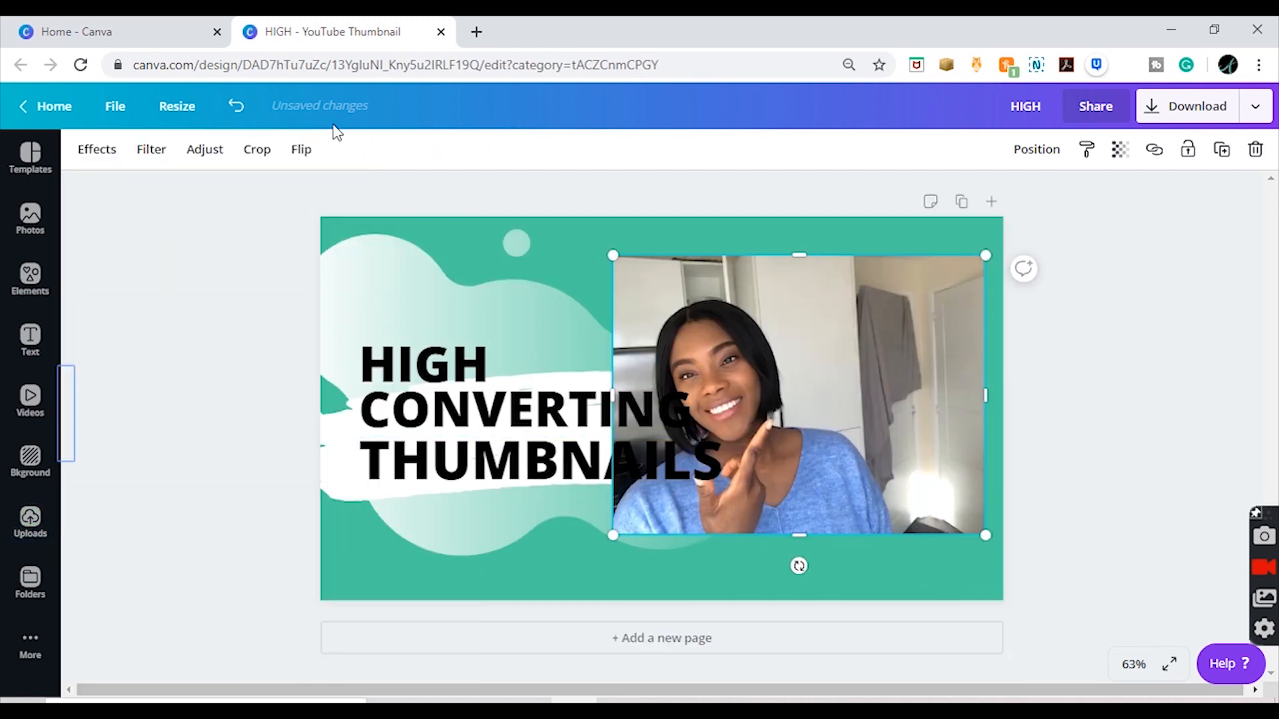
left_click(96, 149)
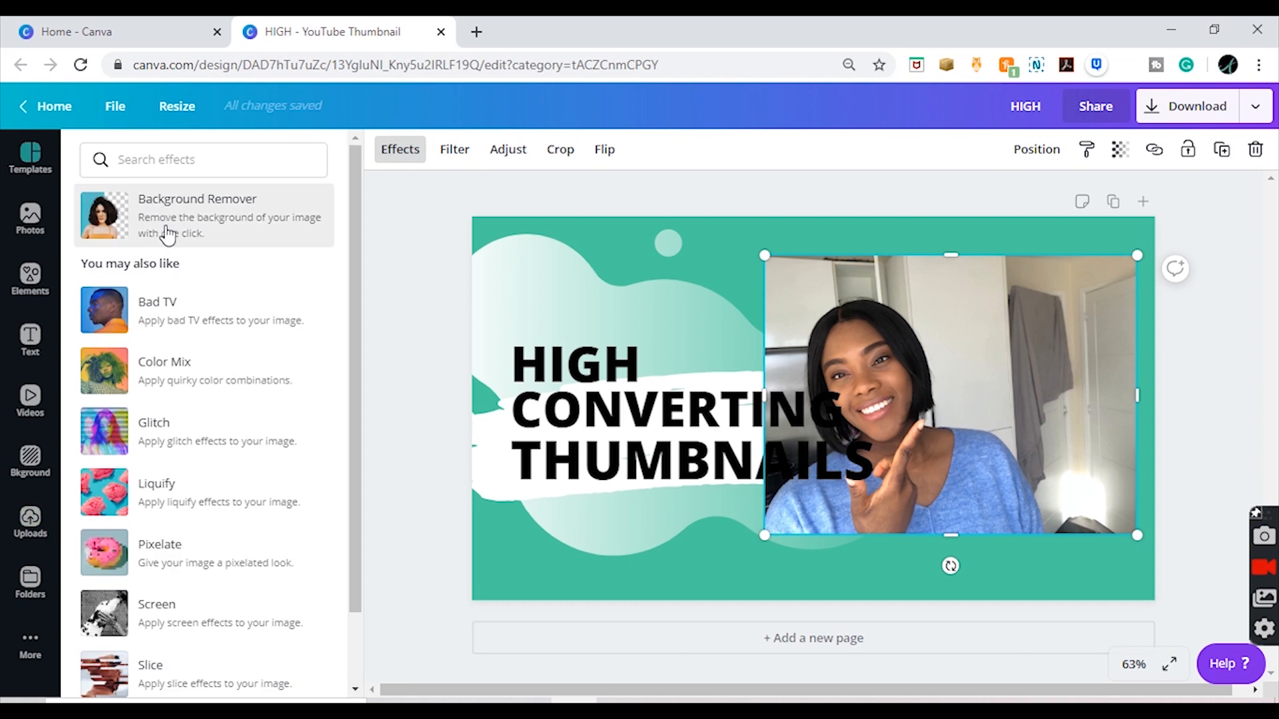
left_click(168, 235)
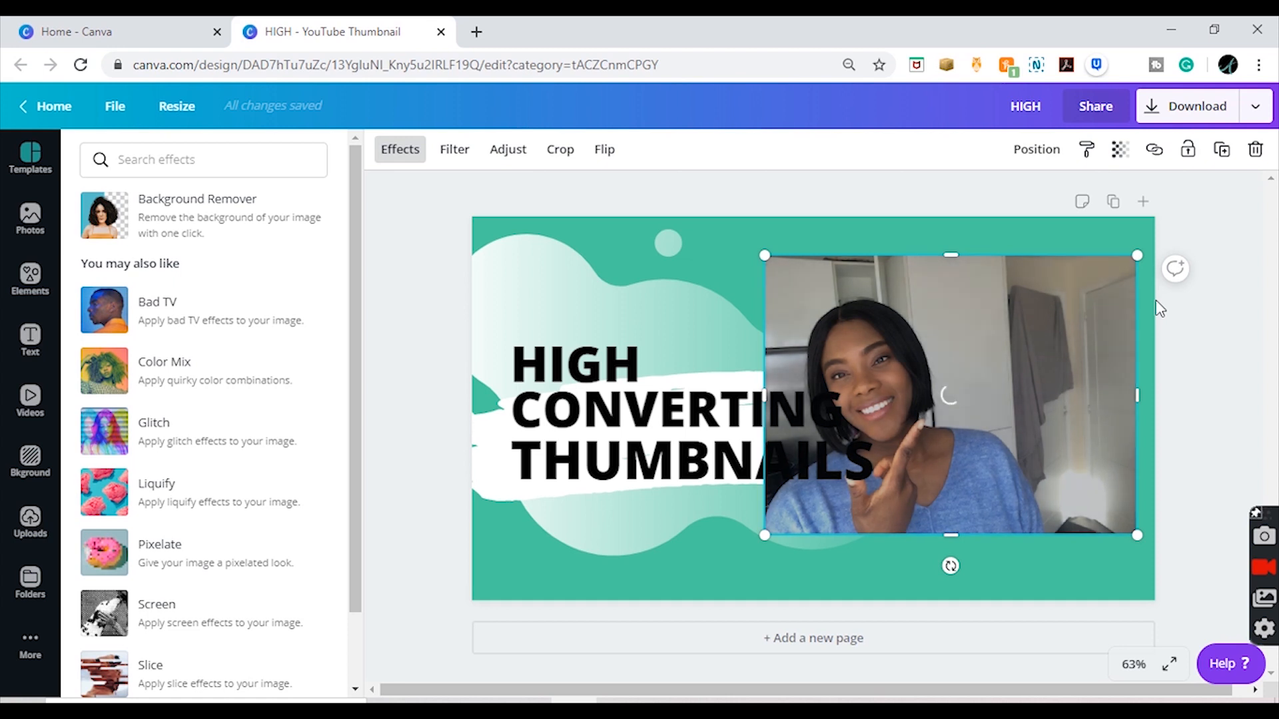
left_click(1209, 353)
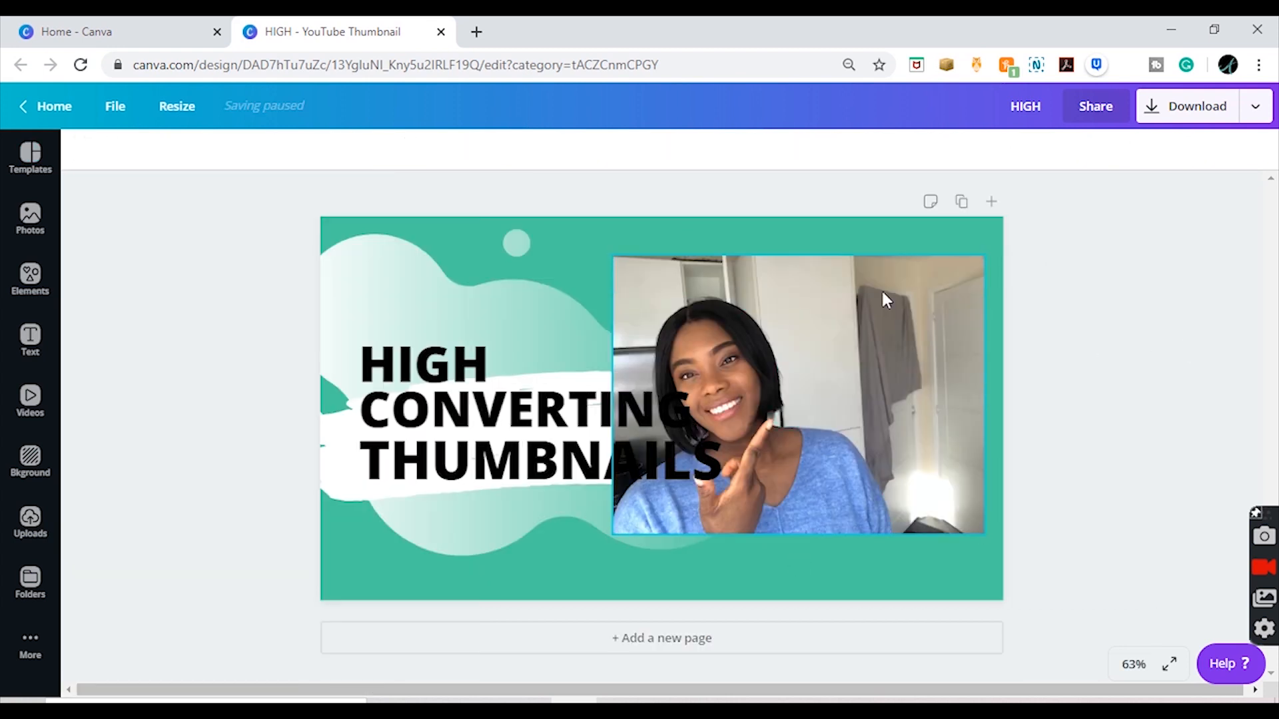
Step: Enlarge the cut-out woman and move her right so she fills the right half, resting on the canvas's bottom edge
left_click(819, 470)
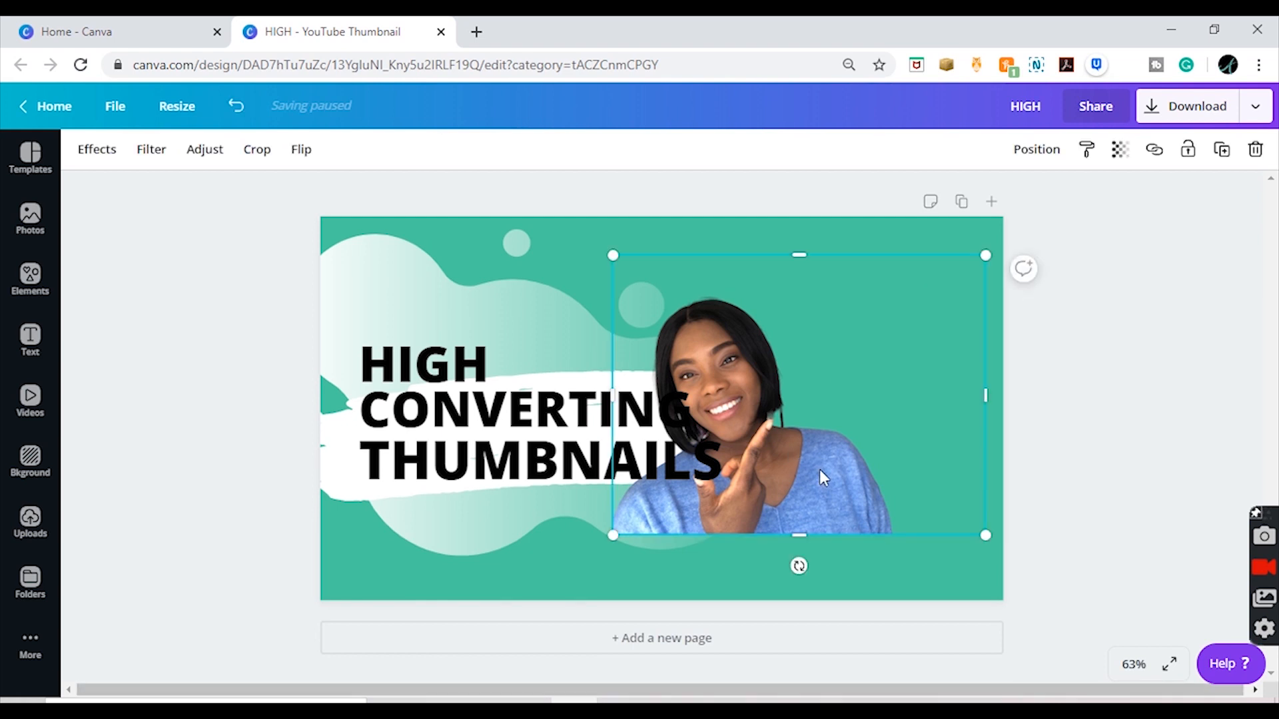
left_click_drag(823, 467, 905, 475)
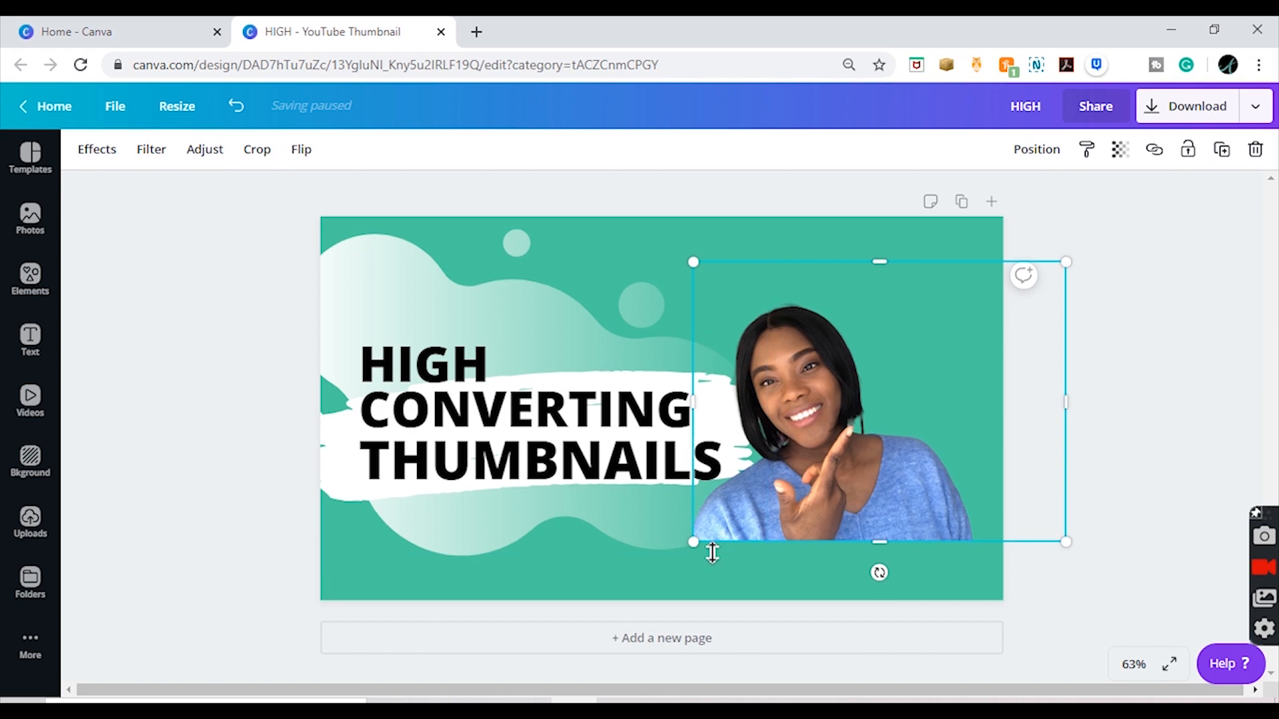
left_click_drag(694, 542, 594, 608)
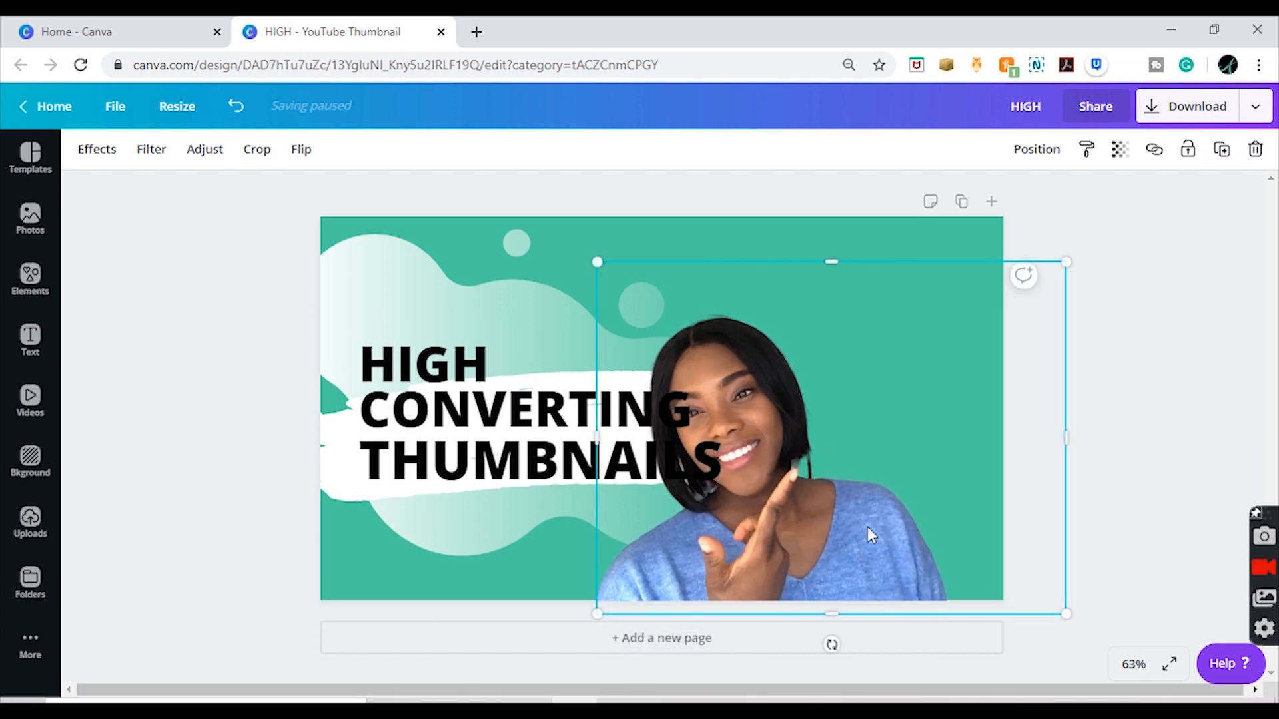
left_click_drag(869, 528, 886, 515)
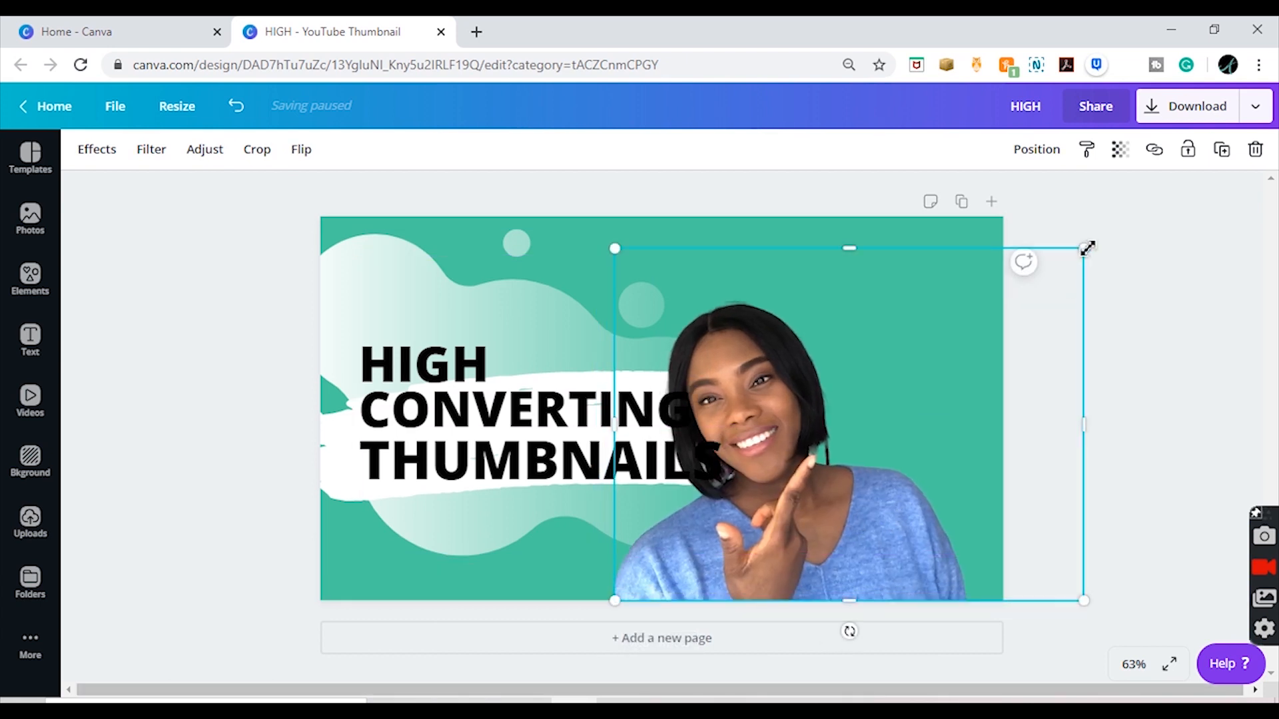
left_click_drag(1085, 248, 1159, 191)
Step: Flip the cut-out woman horizontally and move her left until her whole face is inside the canvas
left_click(301, 151)
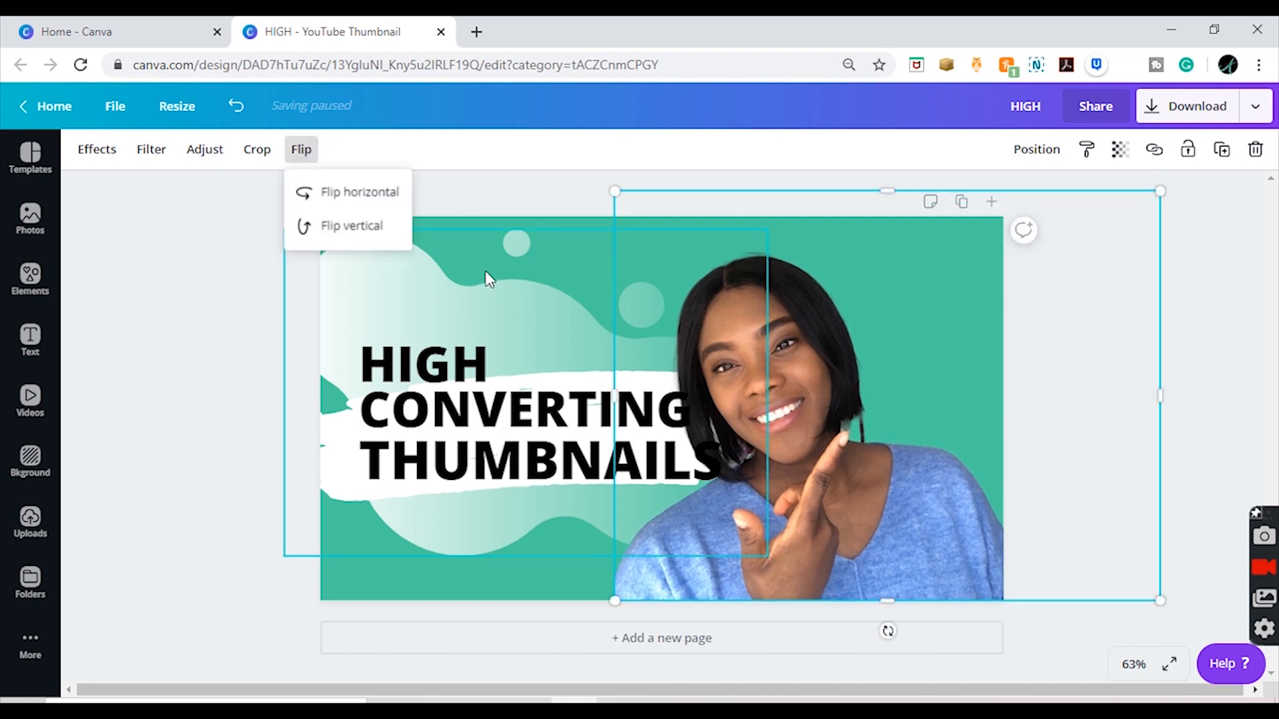
left_click(375, 200)
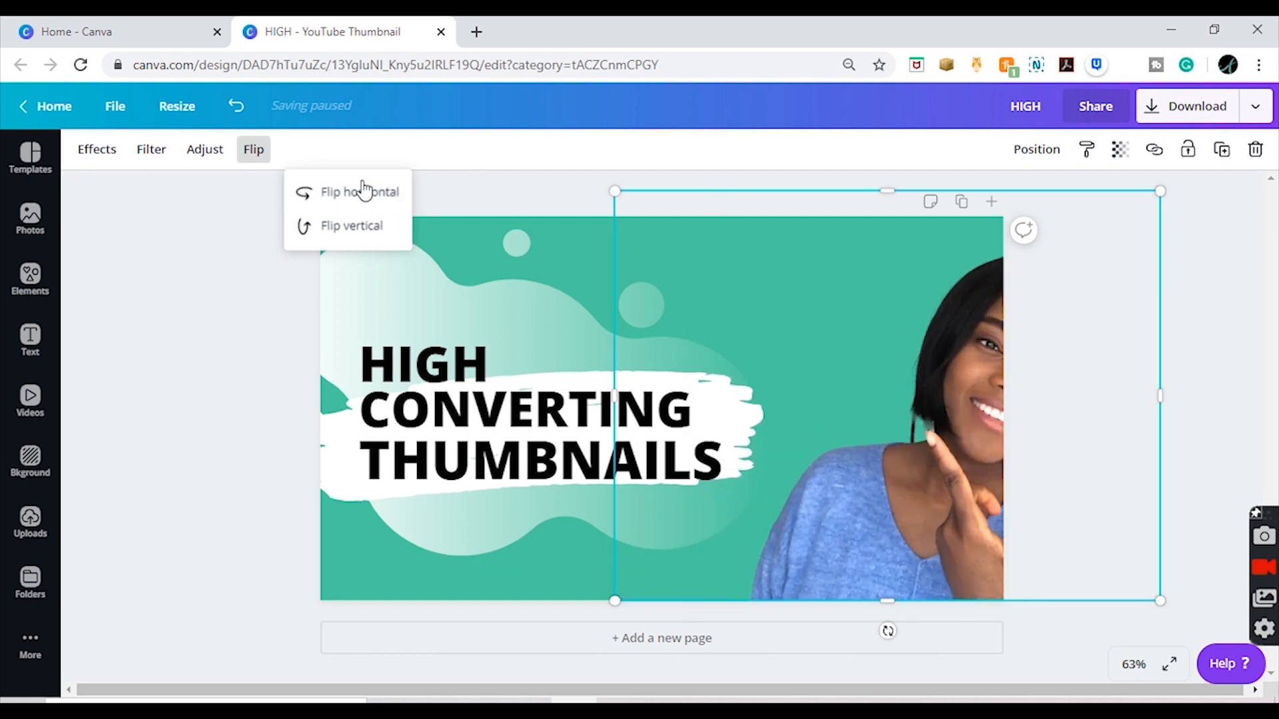
left_click(955, 424)
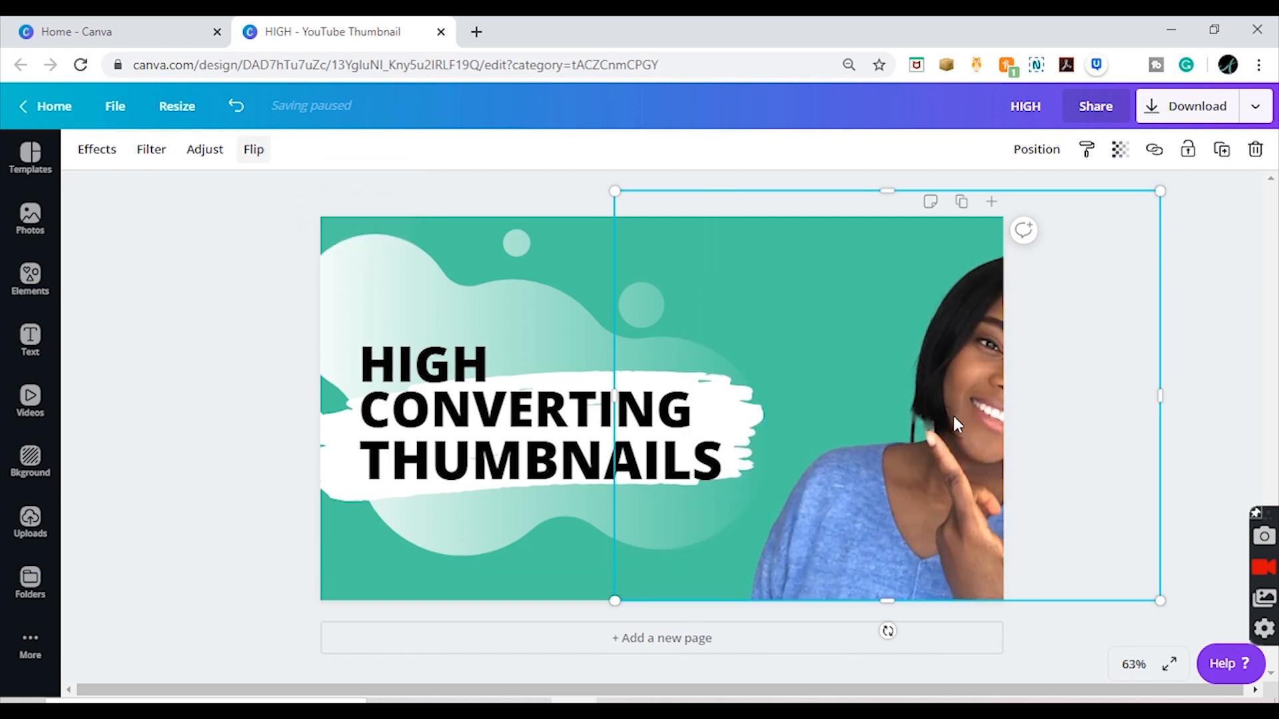
left_click_drag(953, 417, 865, 408)
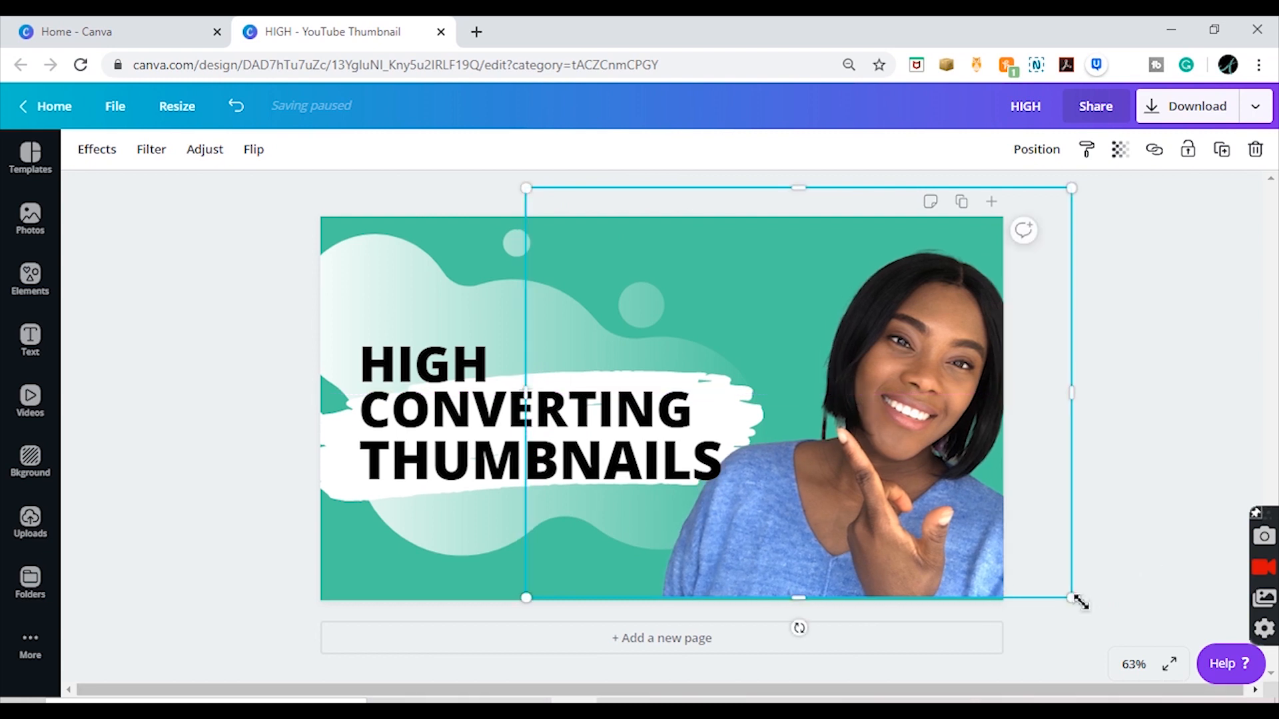
Step: Enlarge the cut-out woman slightly and shift her a little further left, then dismiss the browser notification
left_click_drag(1080, 603, 1098, 612)
left_click_drag(888, 557, 854, 554)
left_click(1134, 458)
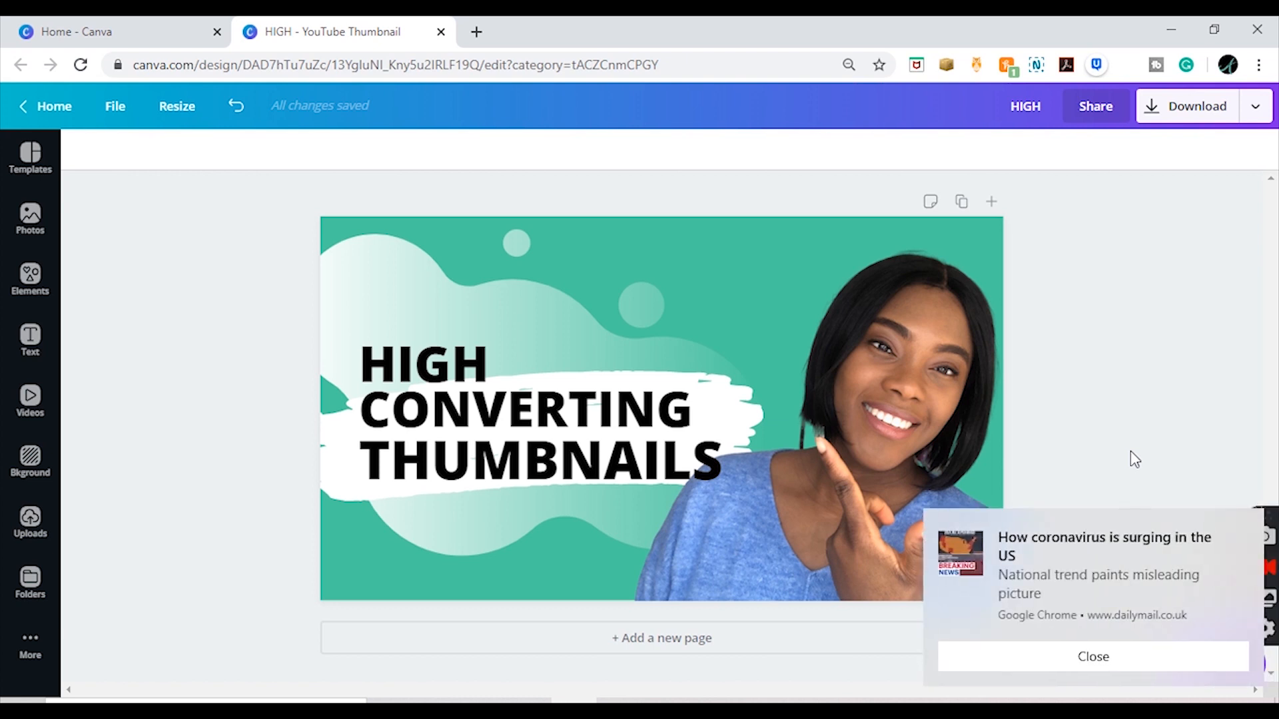
left_click(1143, 673)
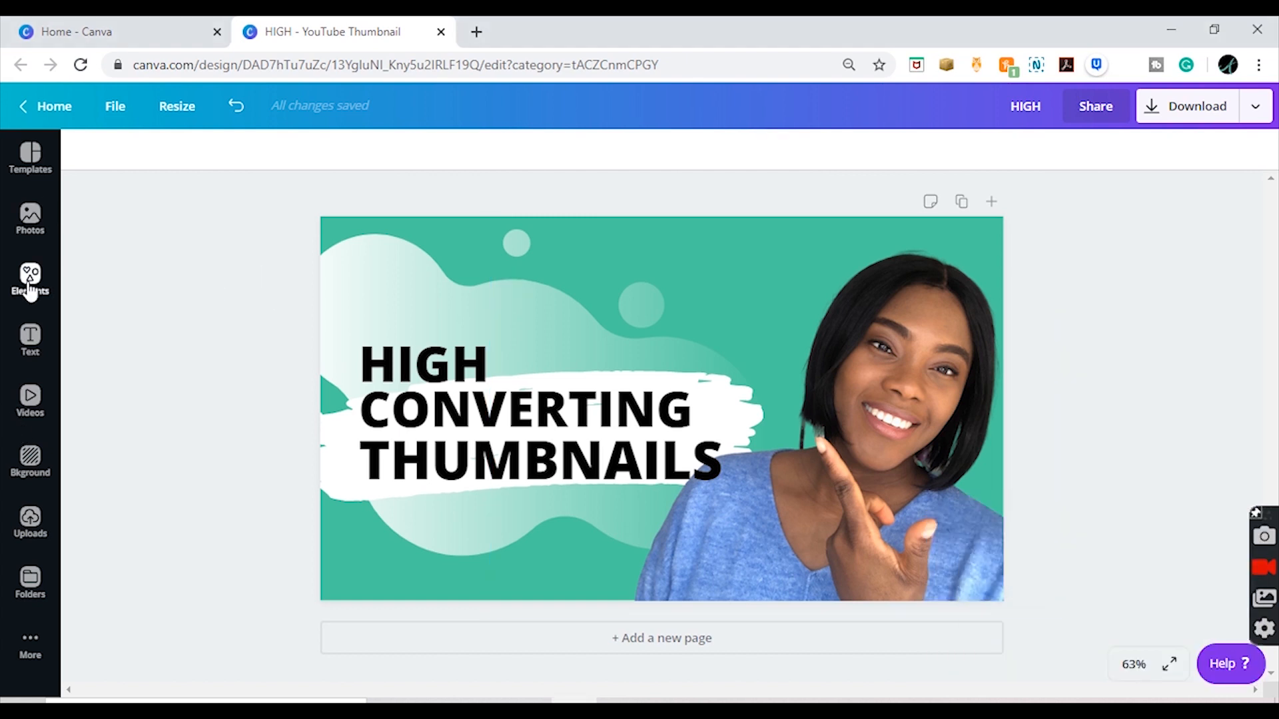
Step: Search the elements library for "CURSOR"
left_click(30, 291)
left_click(213, 159)
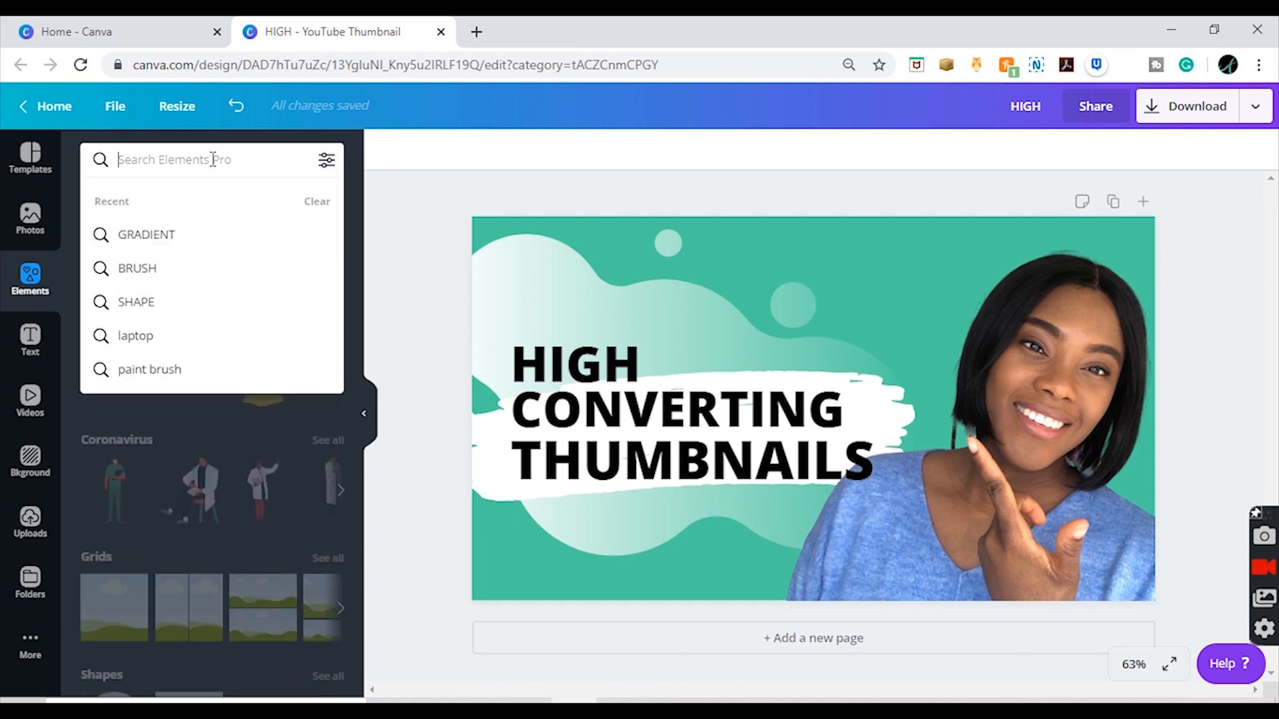
type("CURSOR")
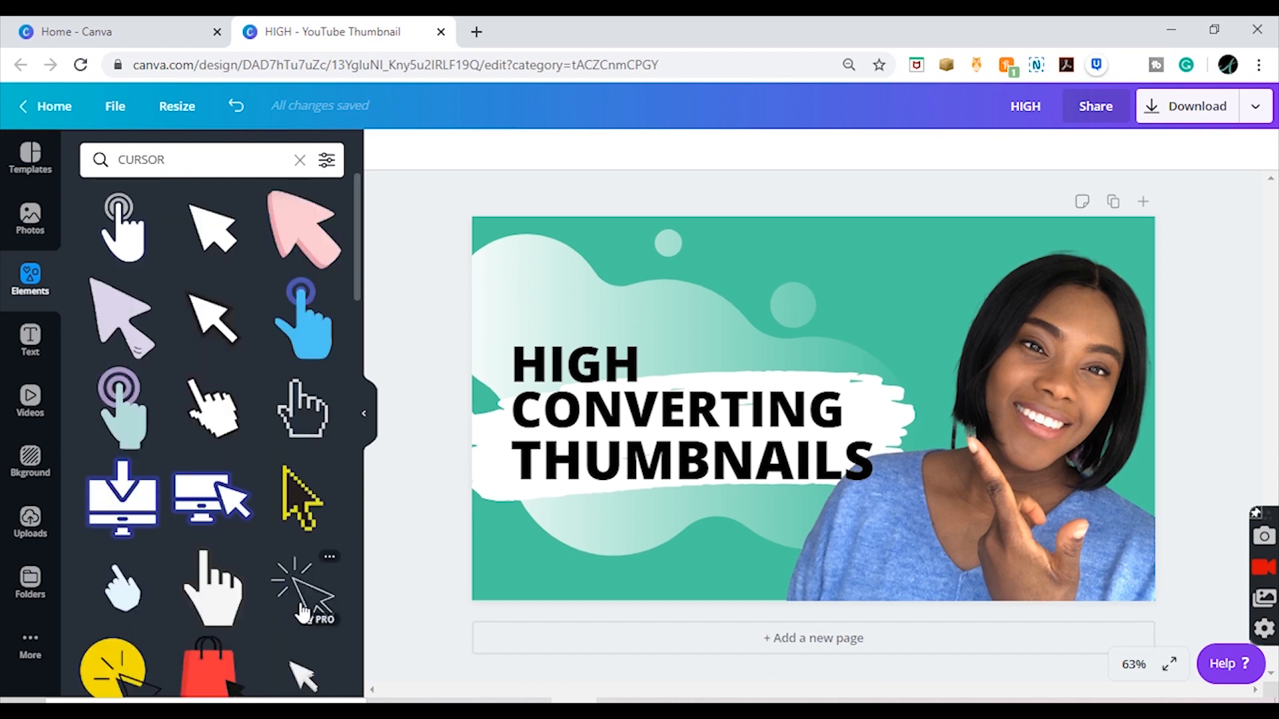
left_click(303, 590)
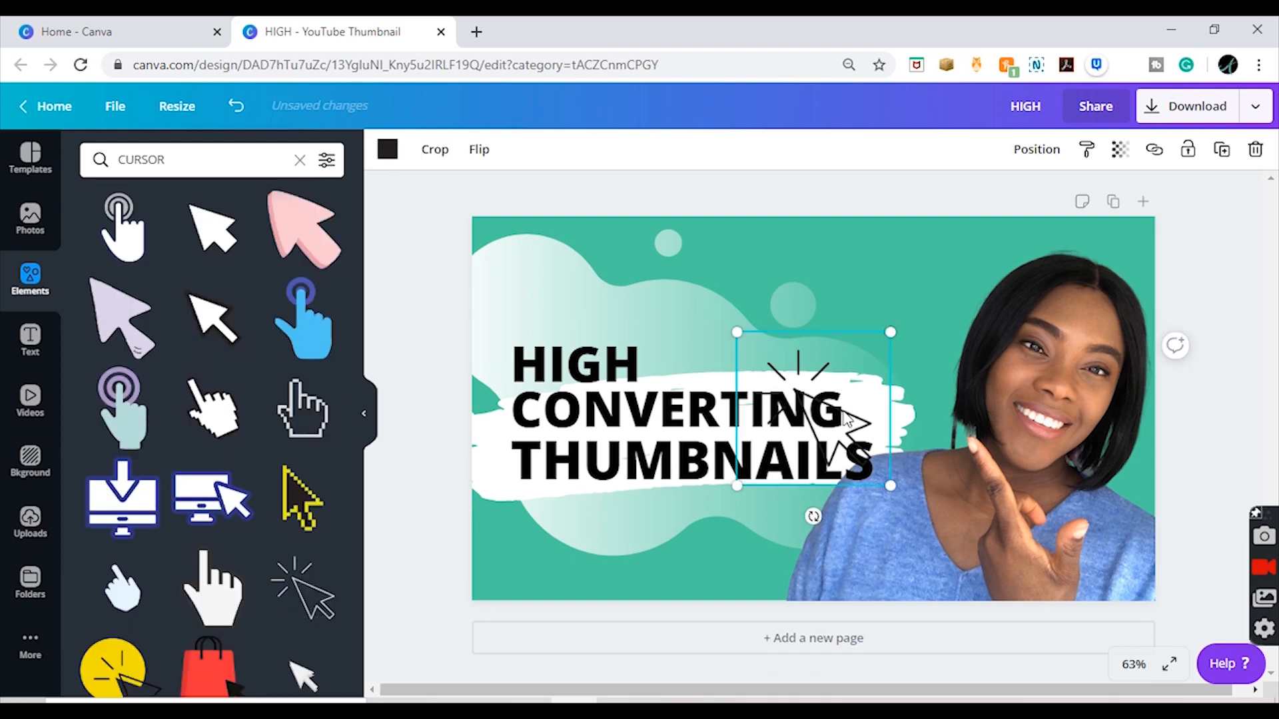
left_click_drag(846, 416, 728, 343)
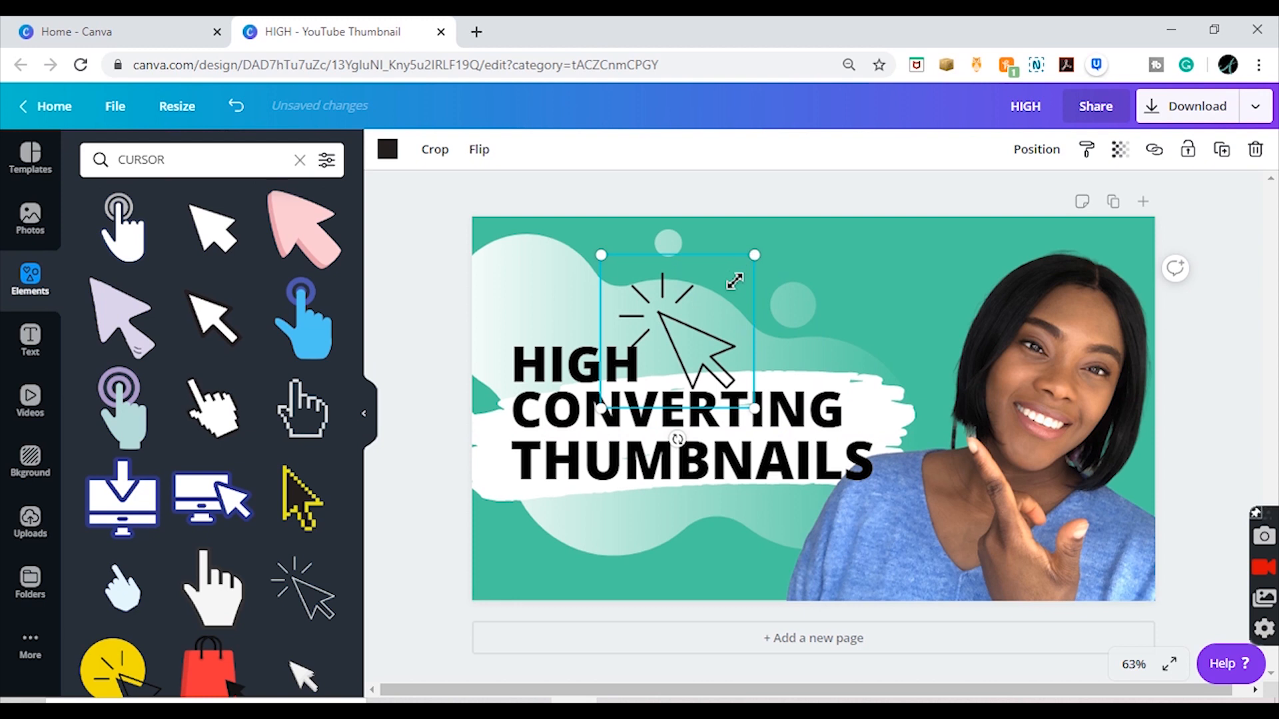
mouse_move(735, 281)
left_mouse_down()
mouse_move(722, 297)
mouse_move(745, 296)
left_mouse_up()
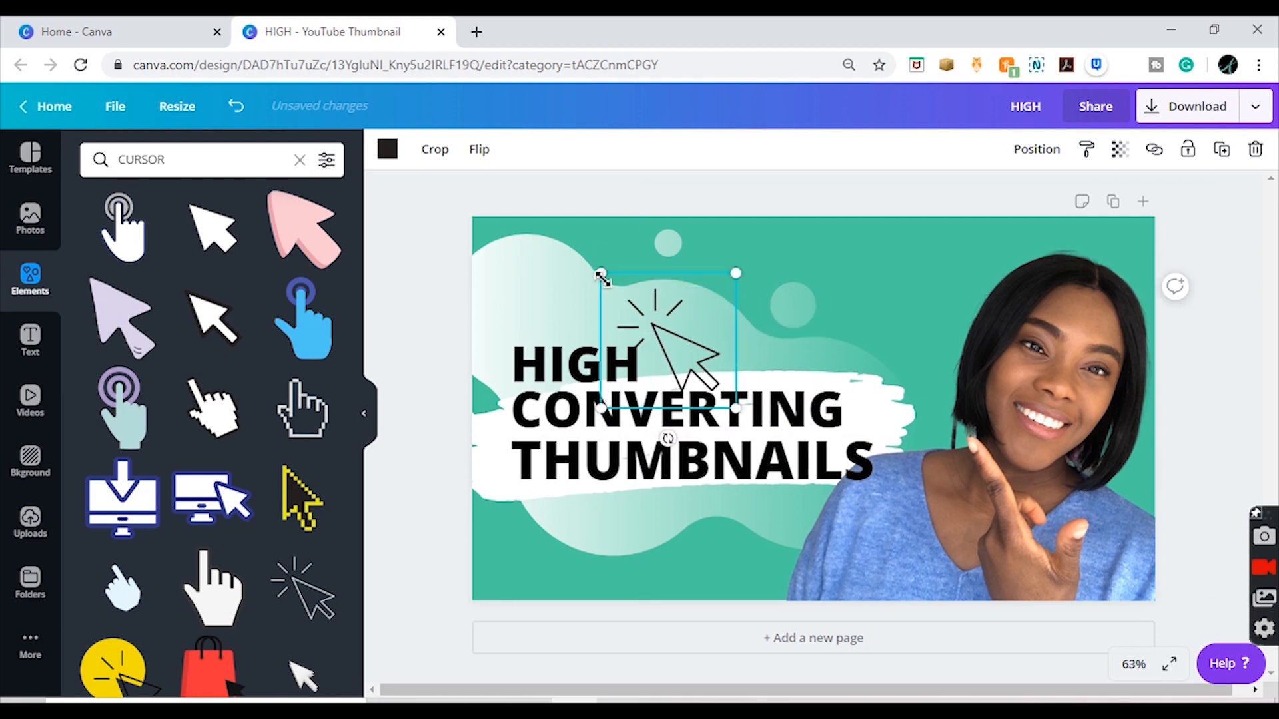
mouse_move(601, 274)
left_mouse_down()
mouse_move(635, 291)
mouse_move(621, 278)
left_mouse_up()
left_click_drag(686, 353, 681, 339)
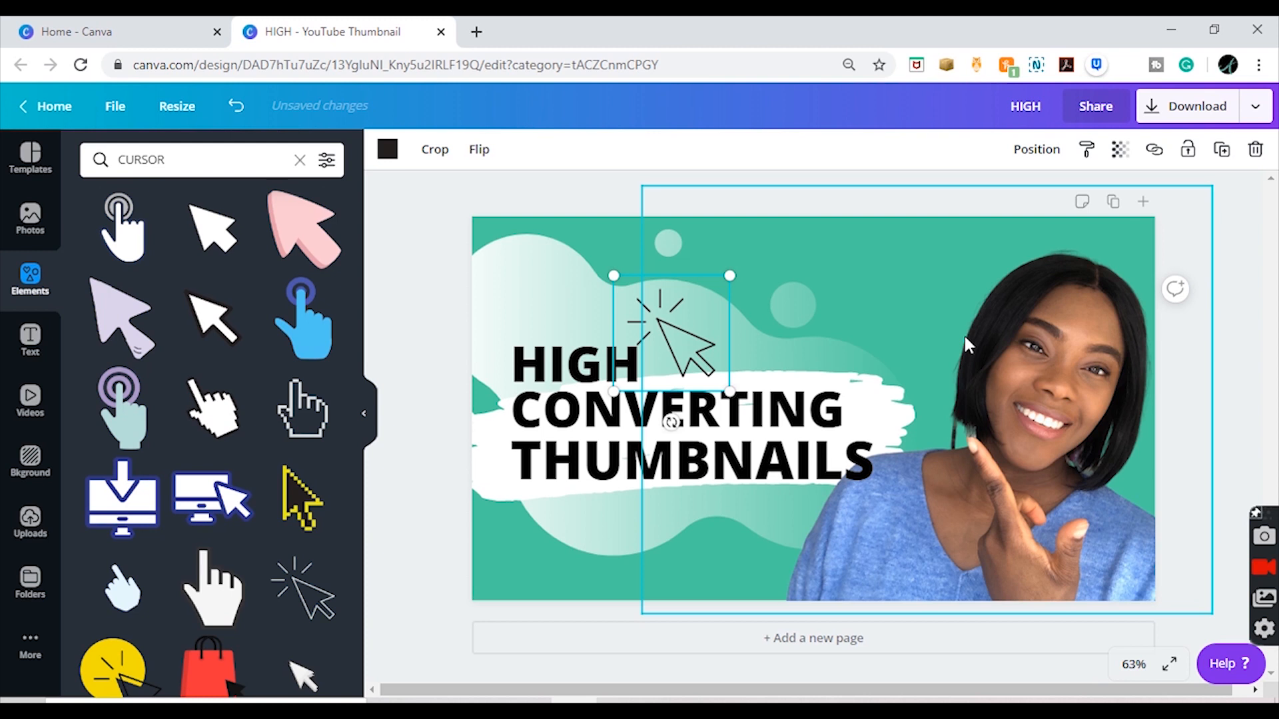
key("Delete")
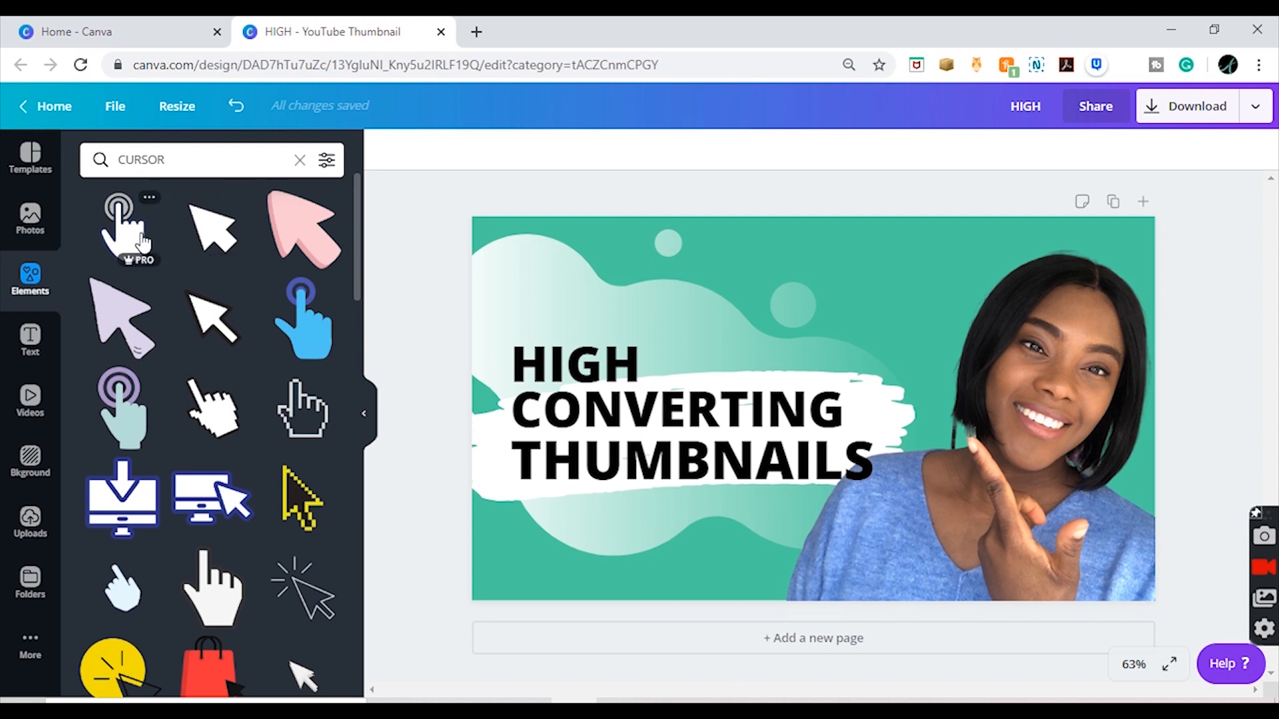
Step: Add the white pointing hand with click rings to the canvas and shrink it to fit beside "HIGH"
left_click_drag(127, 233, 679, 315)
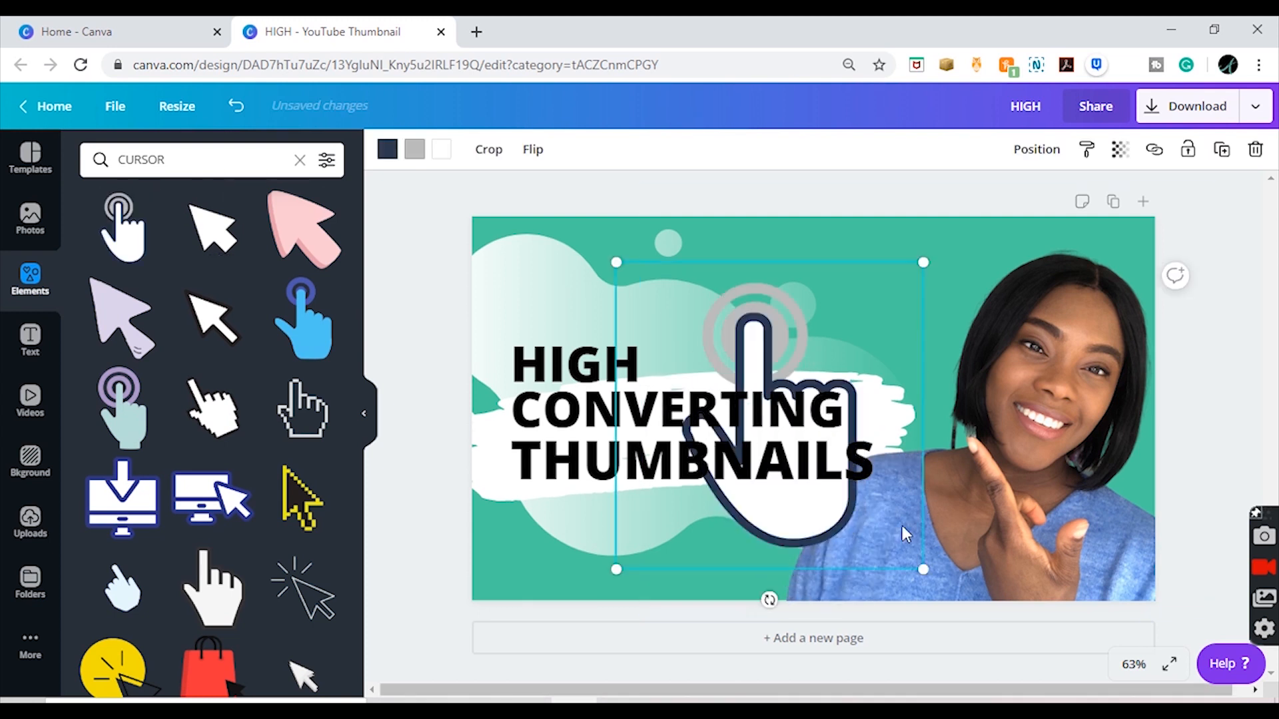
left_click_drag(924, 569, 772, 368)
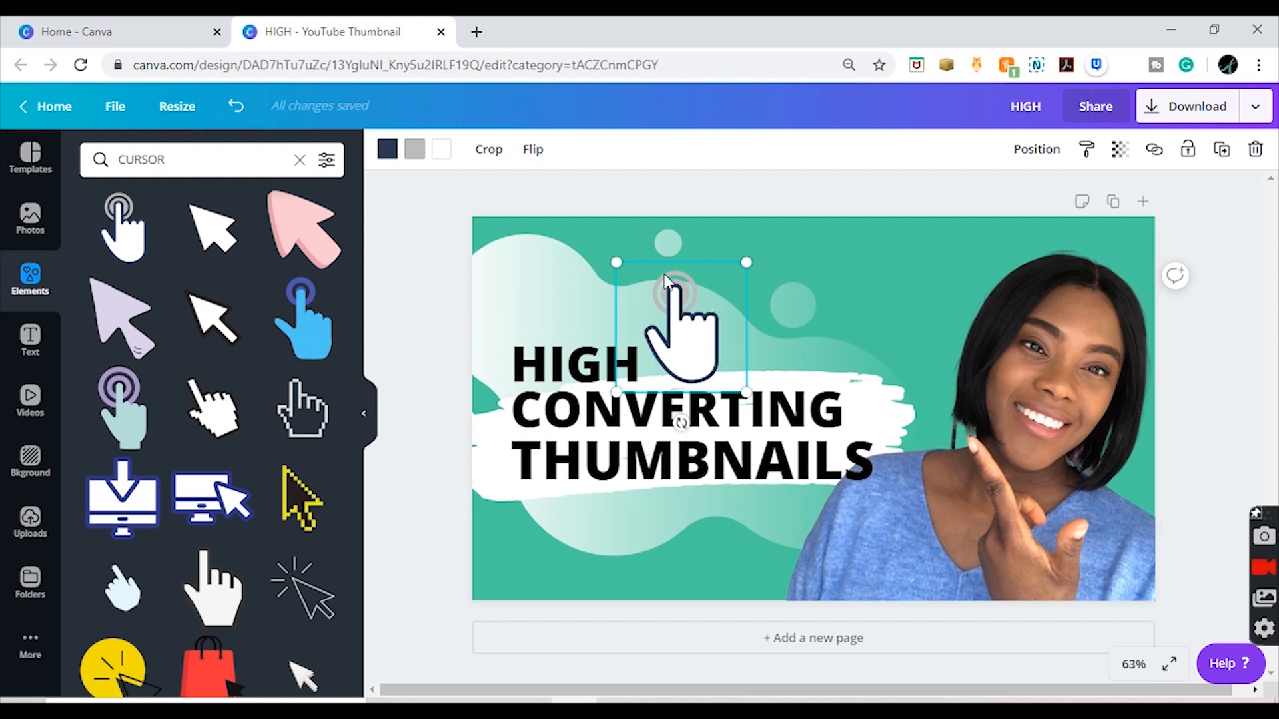
Step: Recolor the pointing hand graphic, changing its navy outline to black and its grey click rings to white
left_click(385, 151)
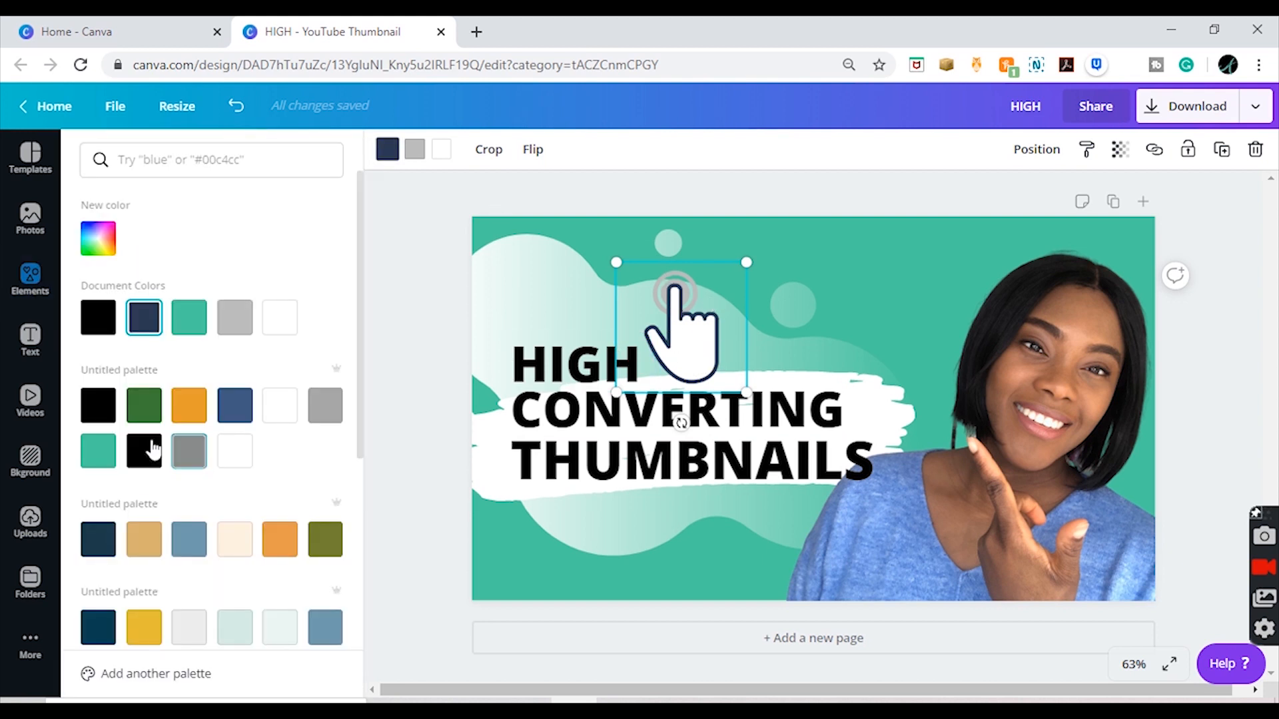
left_click(108, 413)
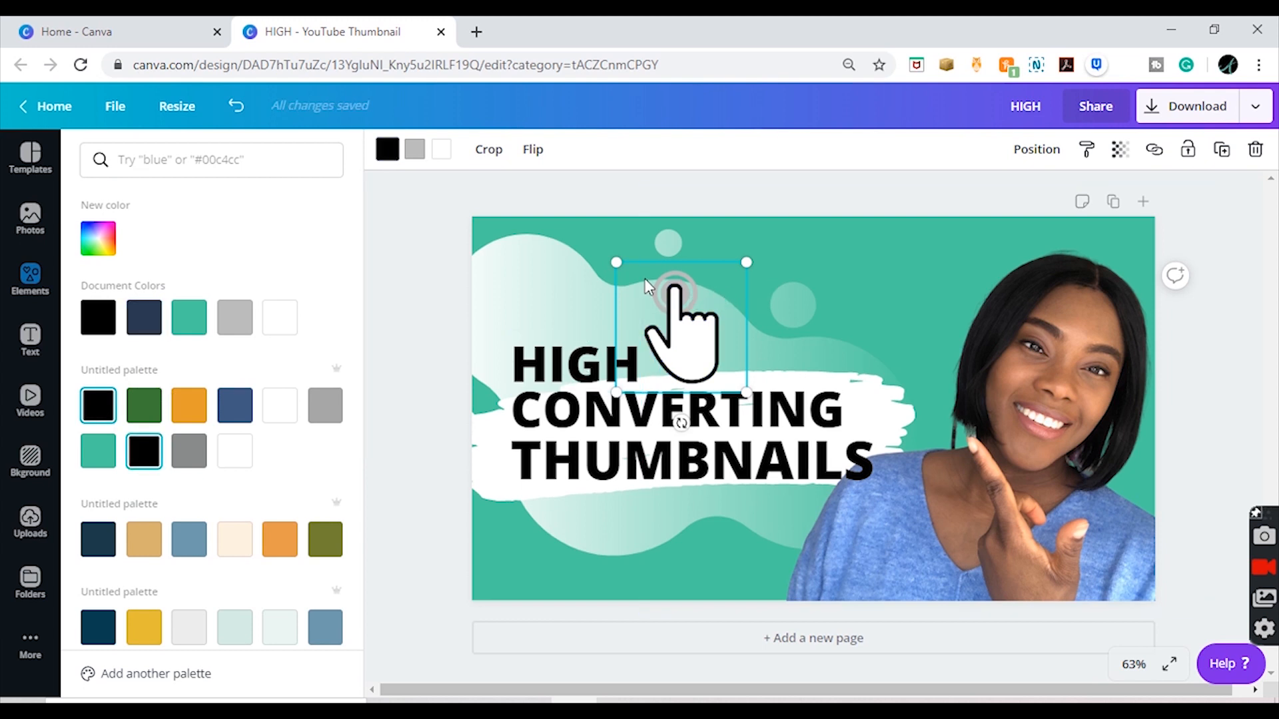
left_click(415, 150)
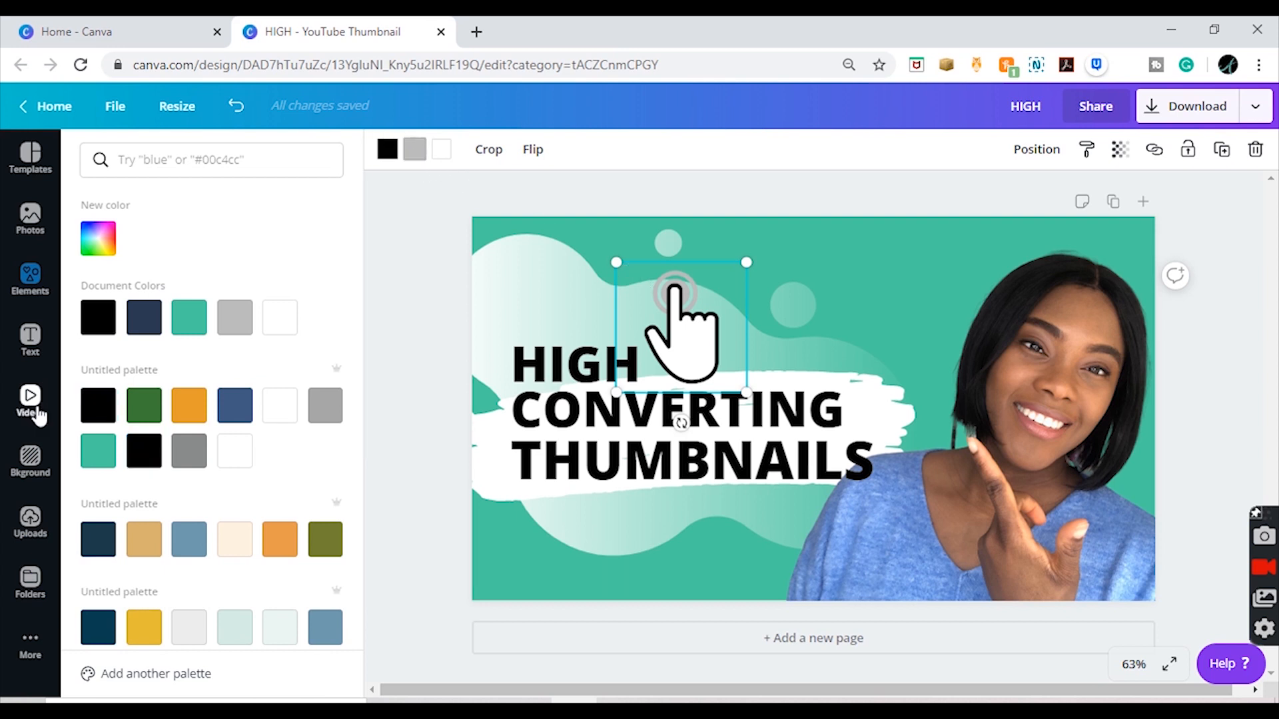
left_click(92, 470)
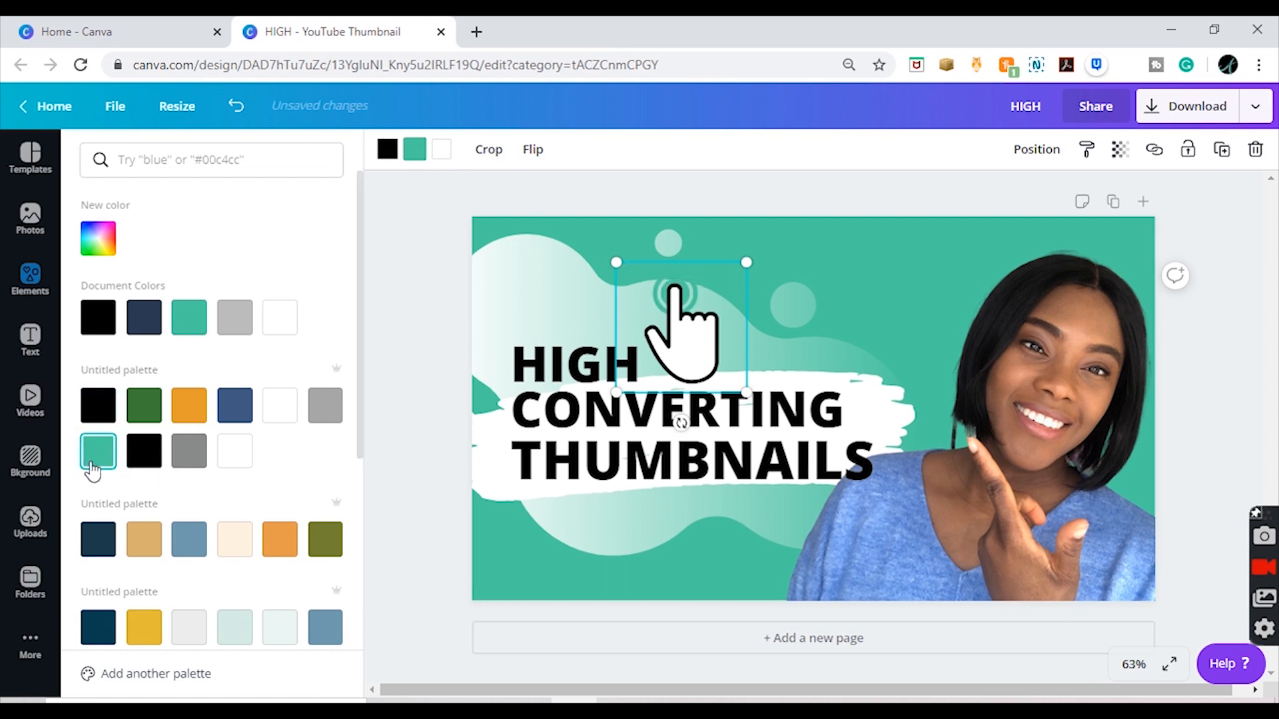
left_click(235, 459)
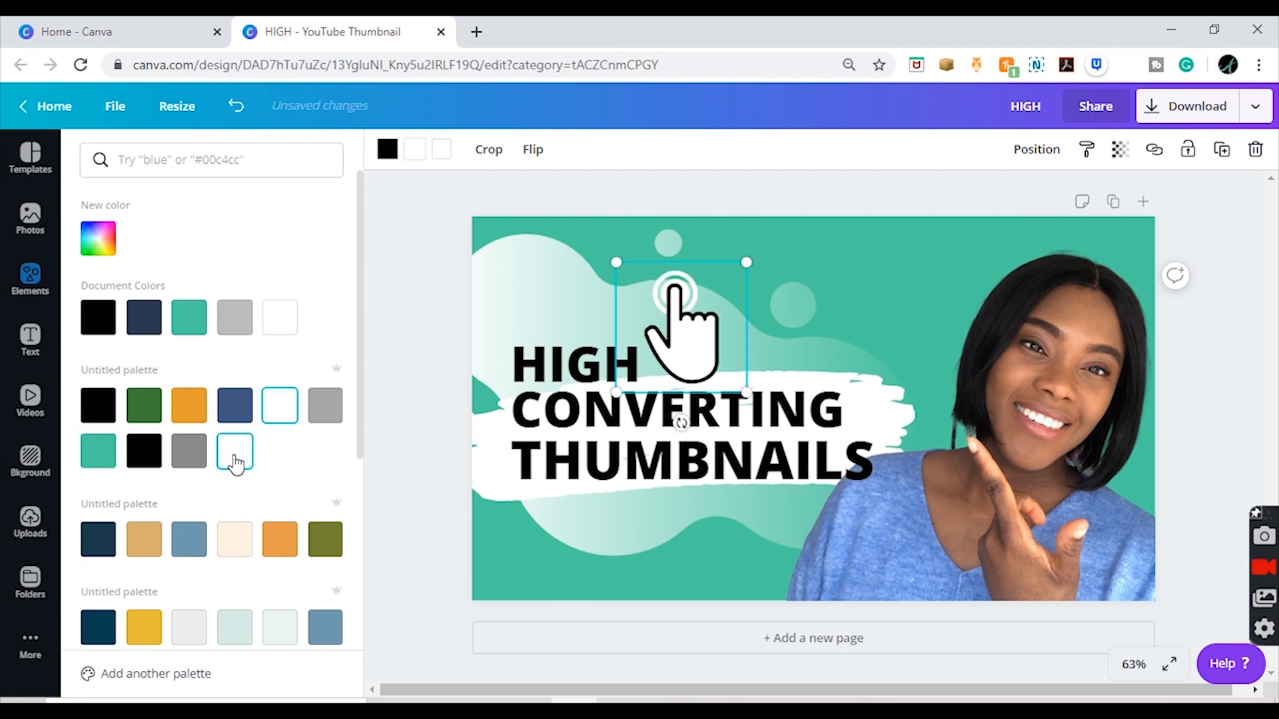
Step: Fill the pointing hand graphic with teal, trying teal on its click rings as well before setting the rings back to white
left_click(415, 151)
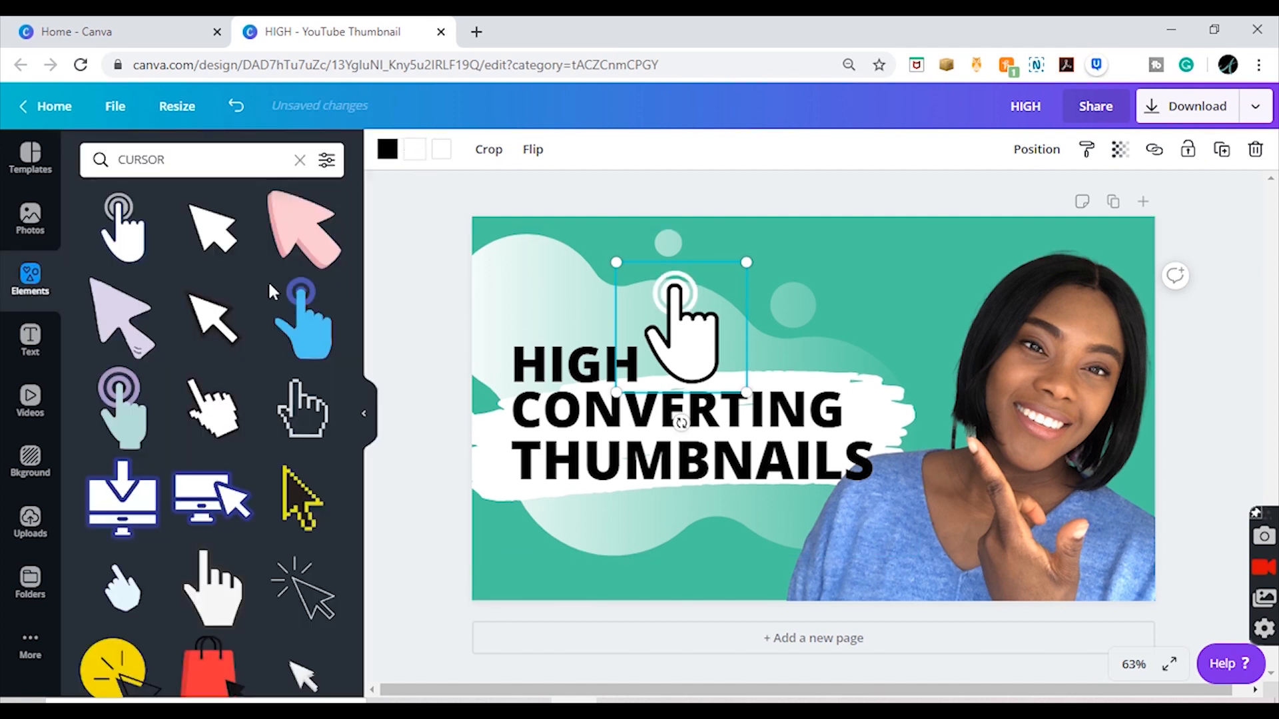
left_click(413, 153)
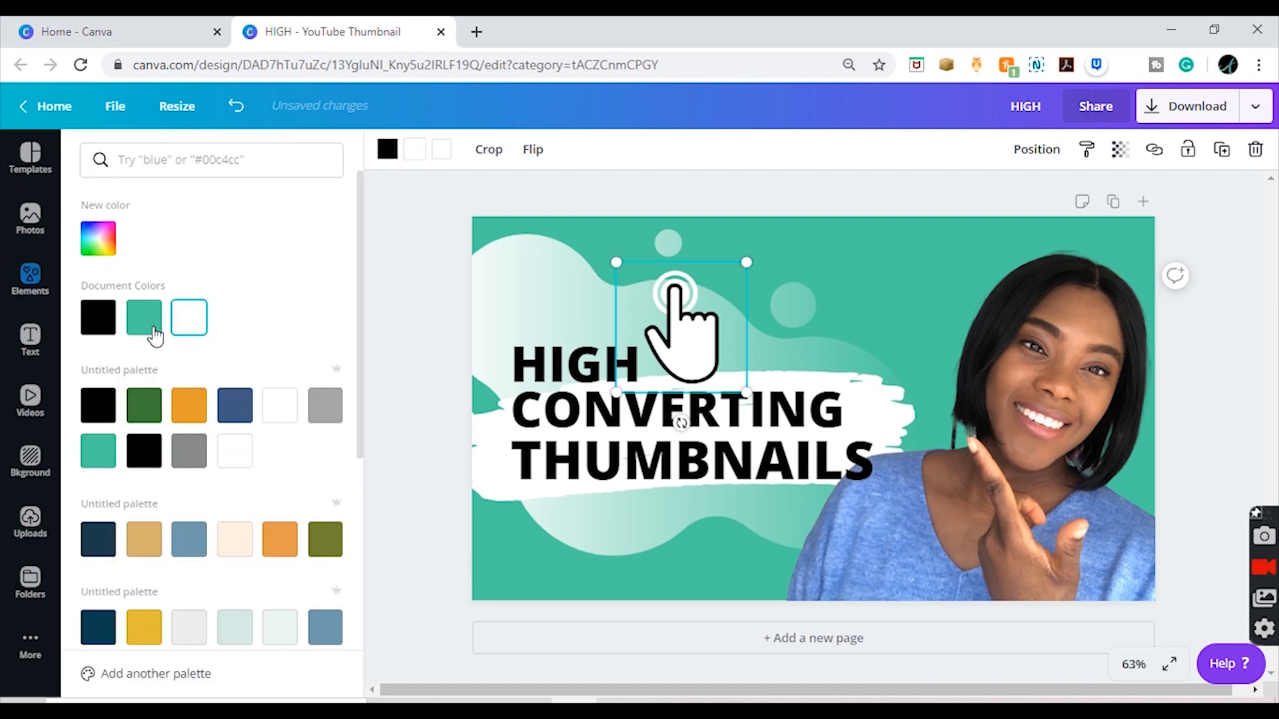
left_click(152, 329)
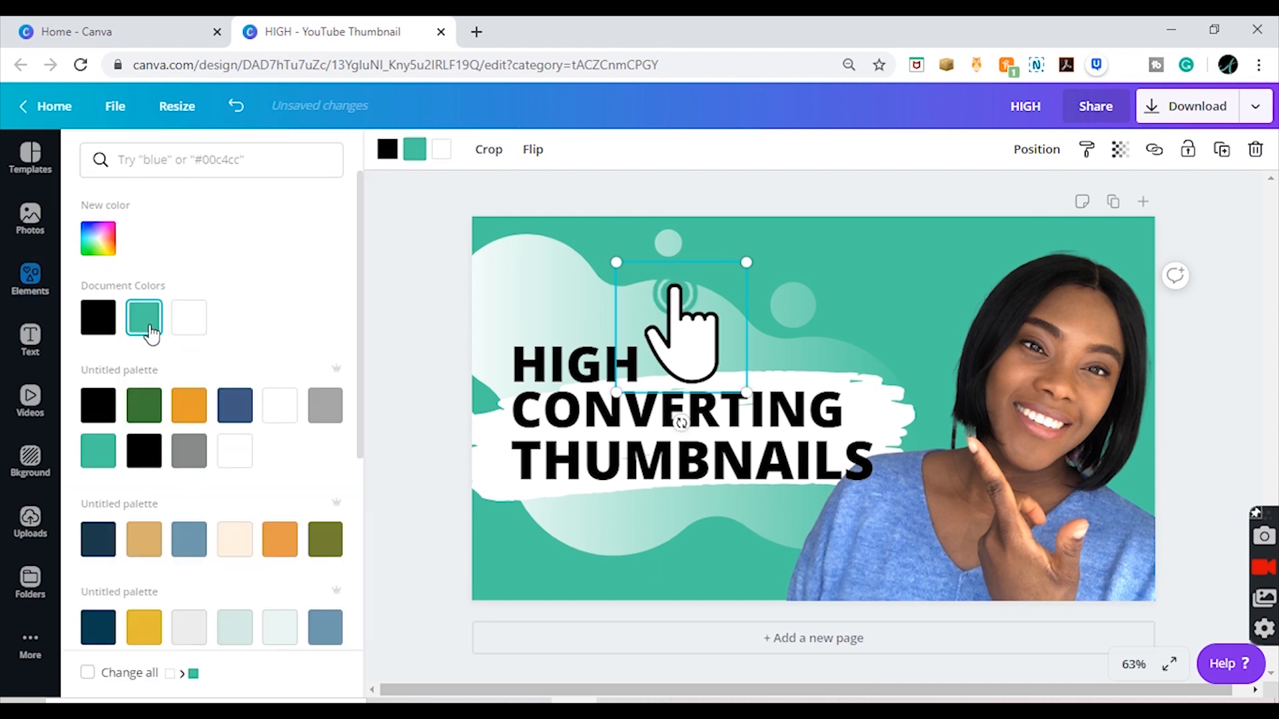
left_click(442, 154)
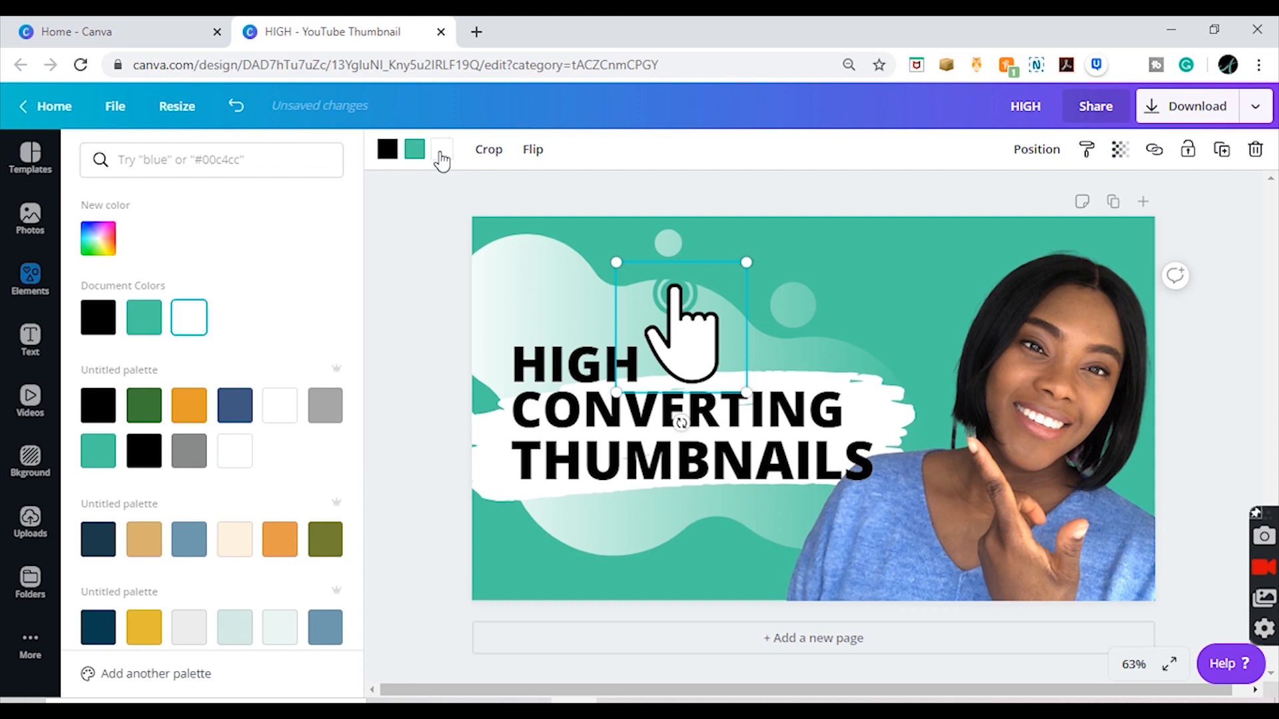
left_click(138, 332)
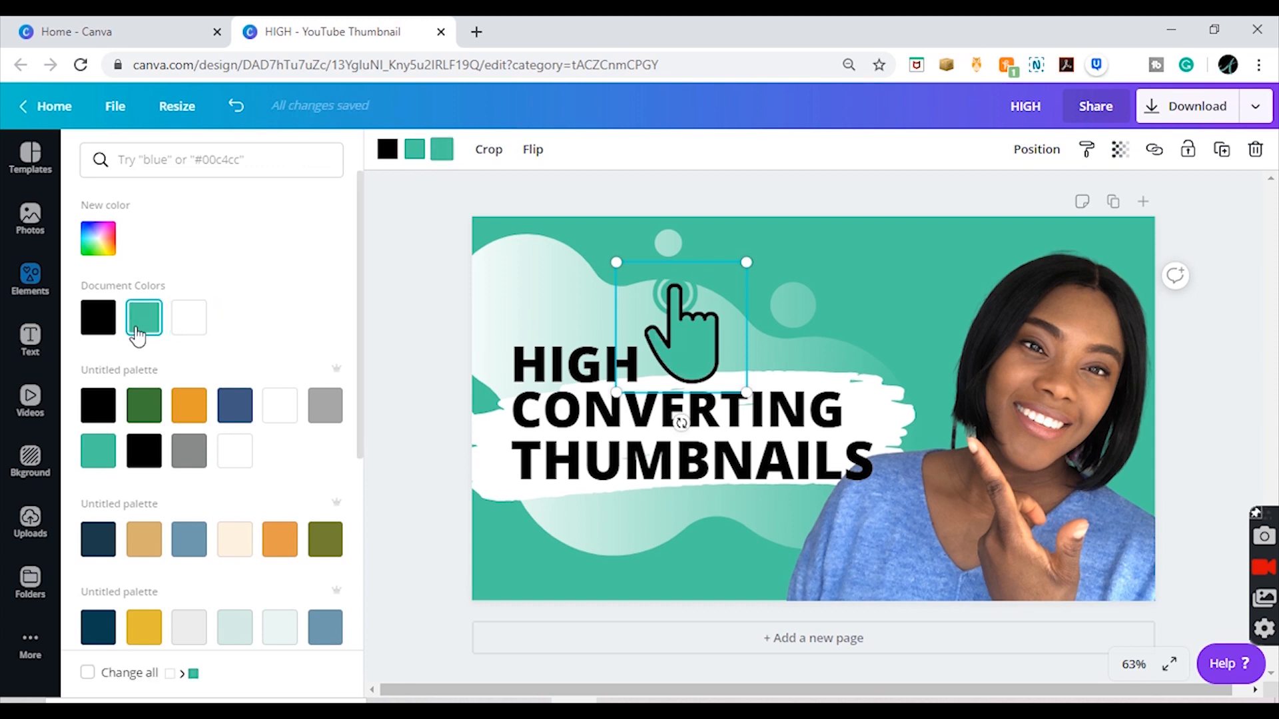
left_click(416, 165)
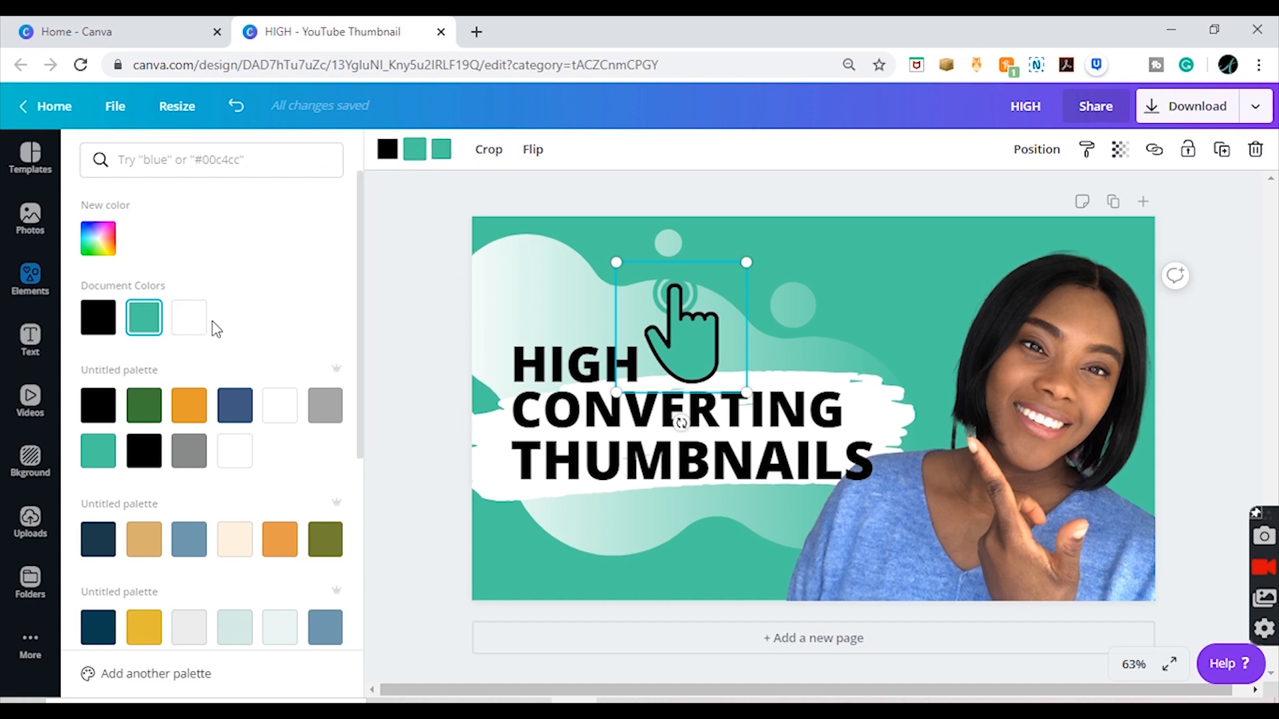
left_click(199, 327)
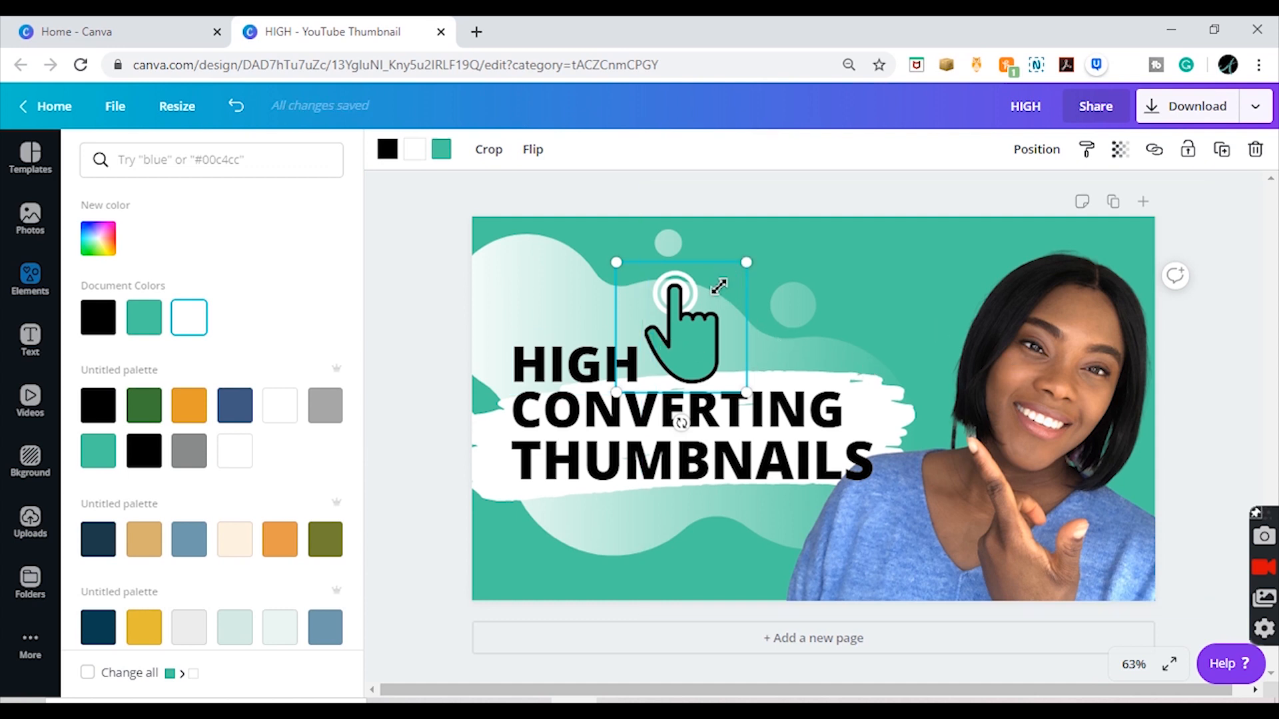
Step: Shrink the pointing hand and move it away from "HIGH" to sit above the end of "CONVERTING"
mouse_move(719, 287)
left_mouse_down()
mouse_move(708, 305)
mouse_move(721, 290)
left_mouse_up()
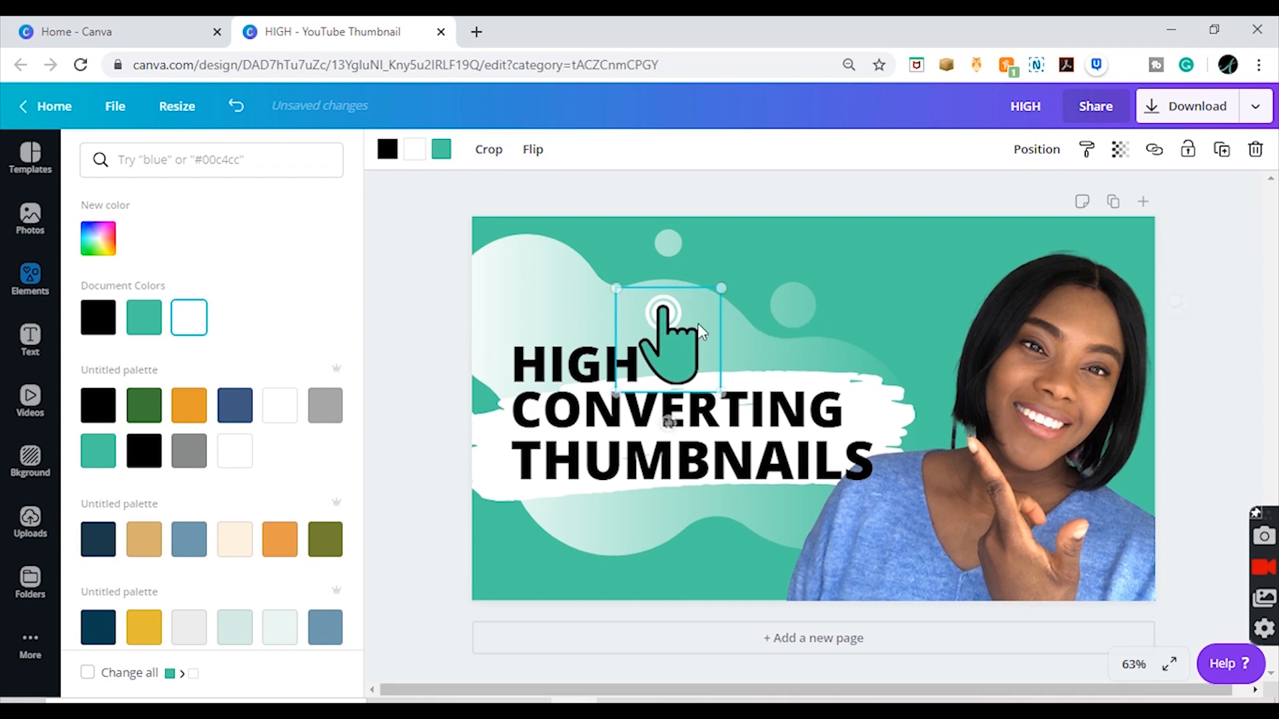
left_click_drag(686, 355, 695, 355)
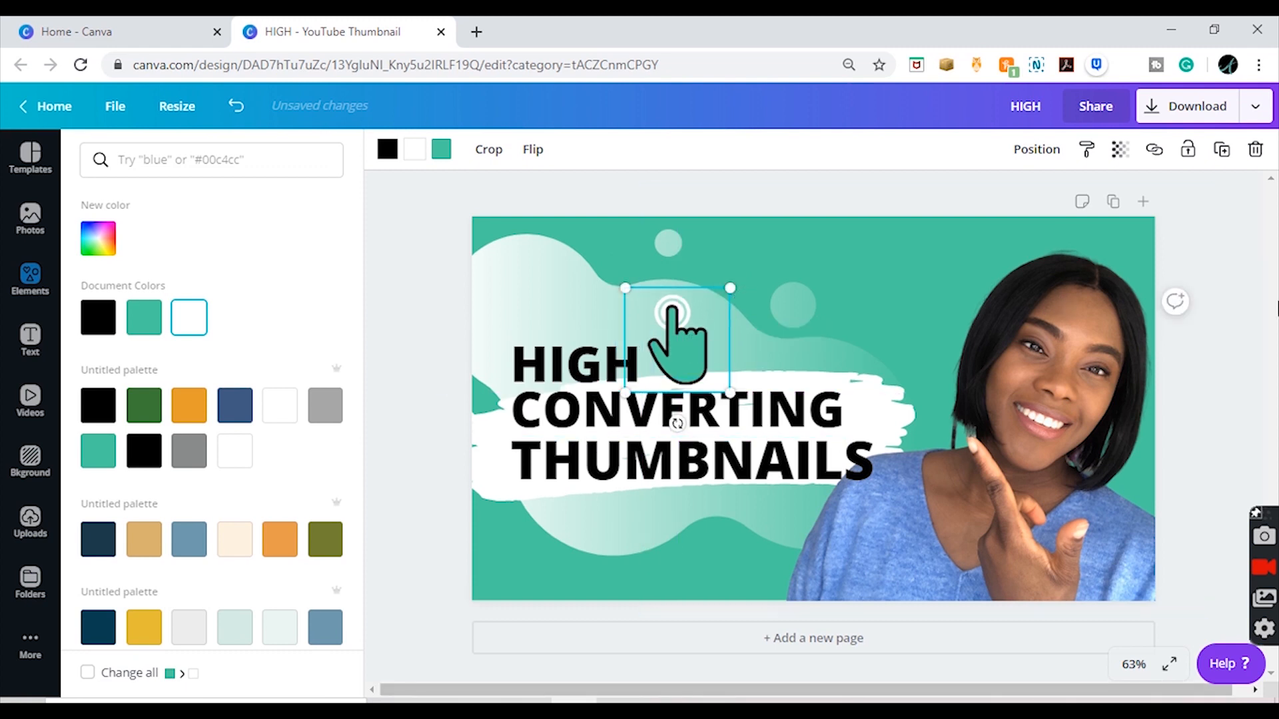
left_click_drag(679, 378, 720, 349)
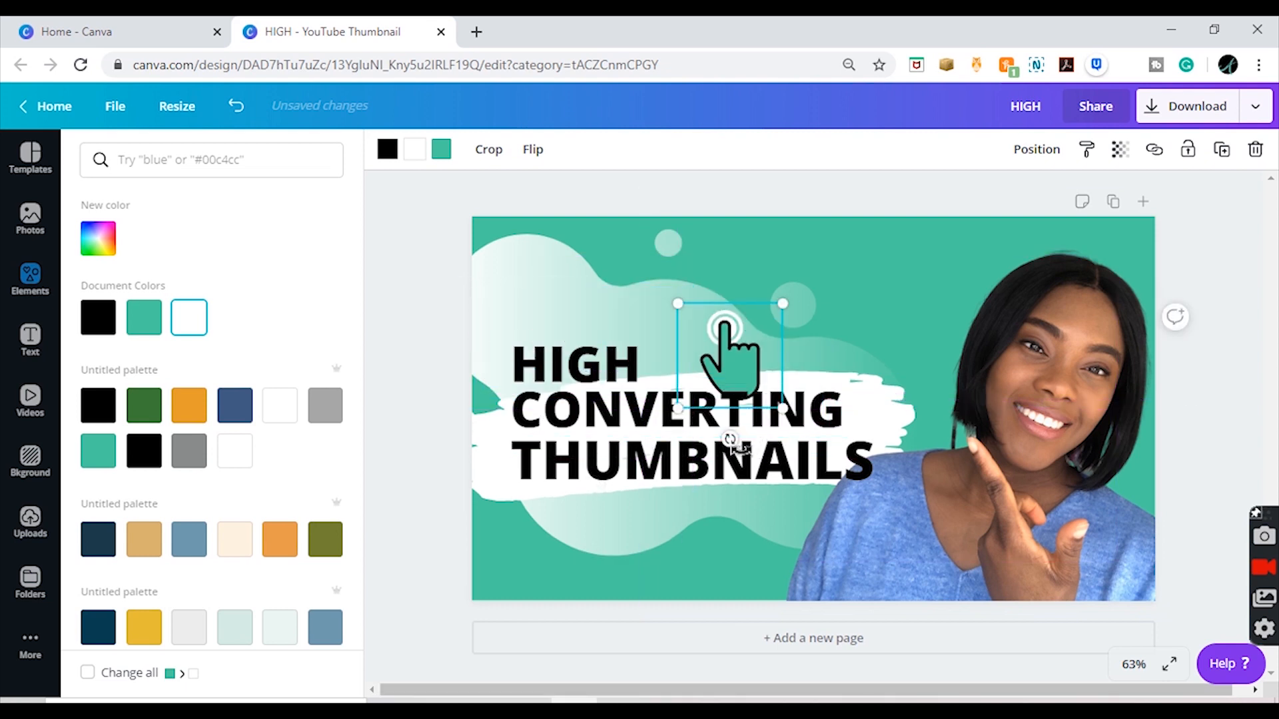
Step: Rotate the hand graphic to point down and to the left, enlarge it, and move it beneath "THUMBNAILS"
left_click_drag(731, 439, 796, 305)
left_click_drag(746, 341, 708, 329)
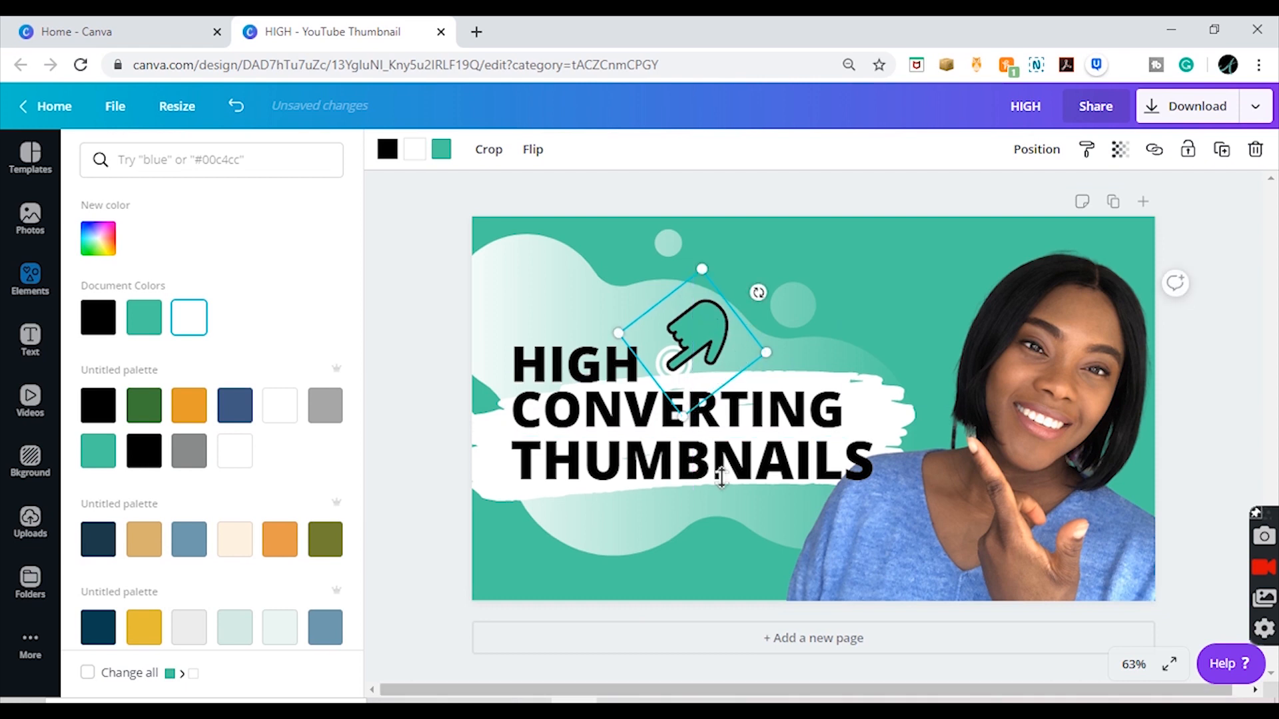
left_click_drag(683, 417, 755, 458)
left_click_drag(723, 346, 650, 490)
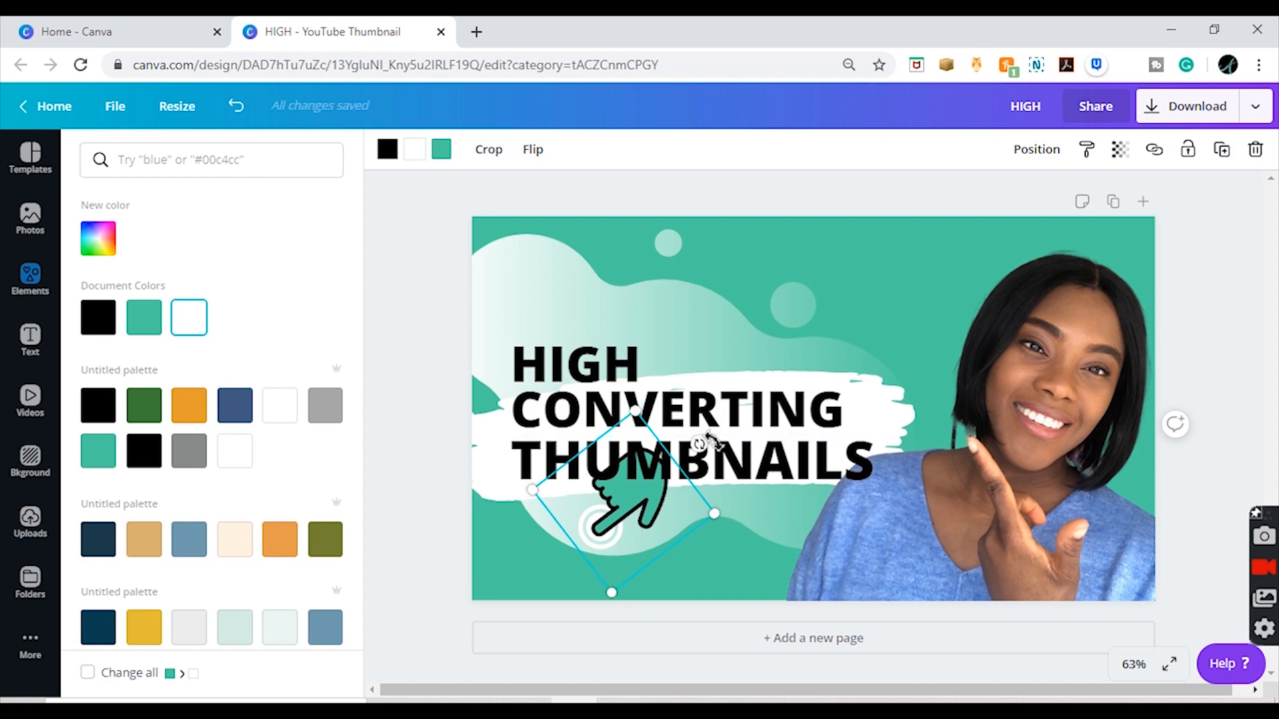
Step: Rotate the hand graphic to point up and to the right, and place it just right of "HIGH", above "CONVERTING"
left_click_drag(701, 443, 543, 553)
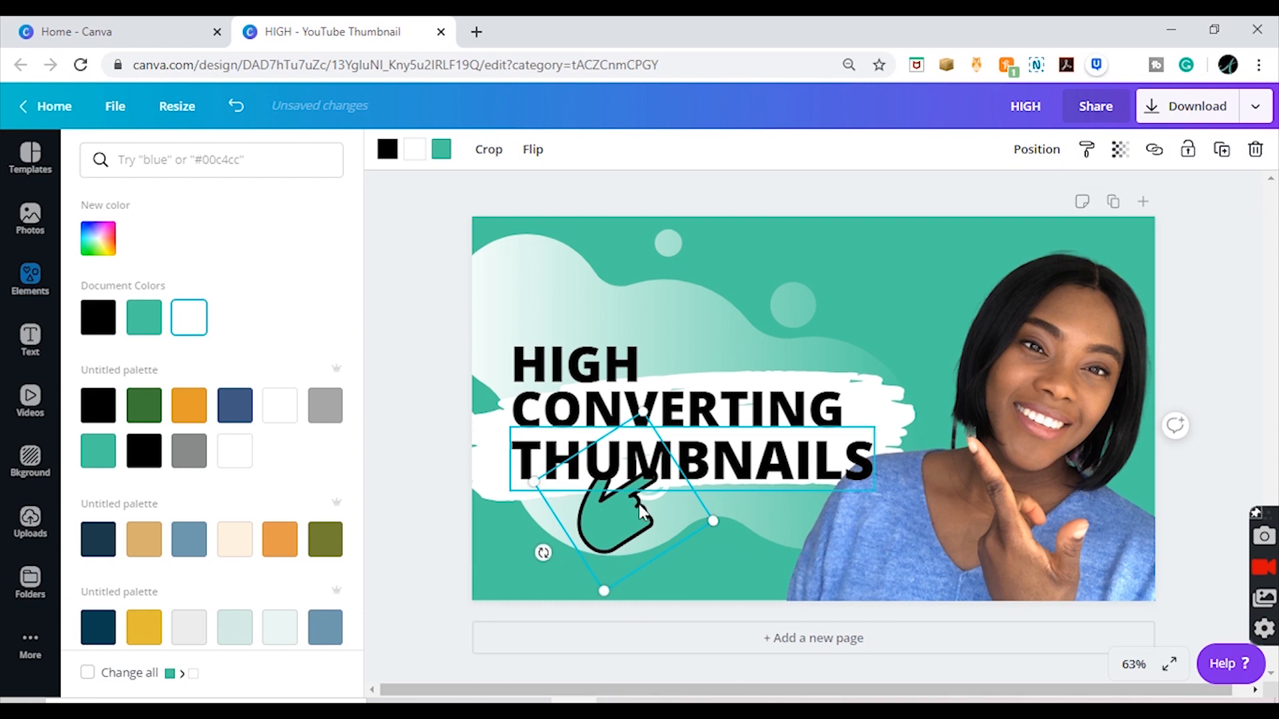
left_click_drag(641, 512, 706, 361)
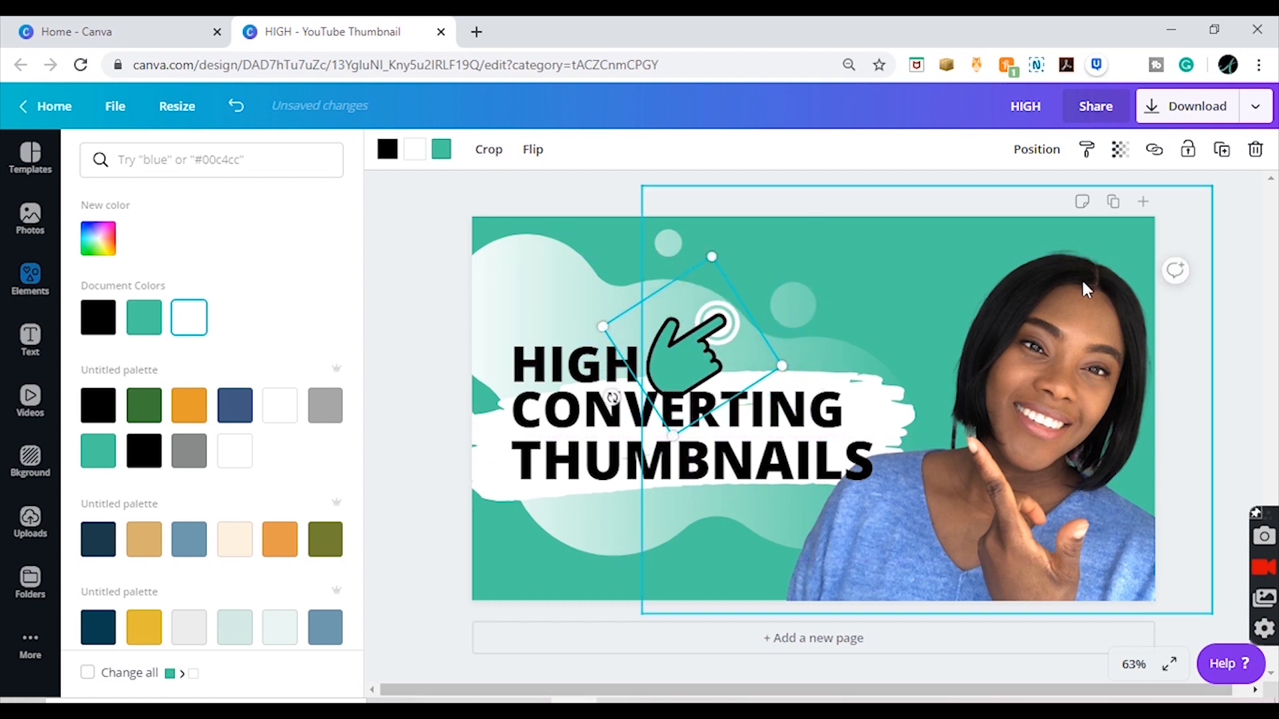
left_click(1204, 260)
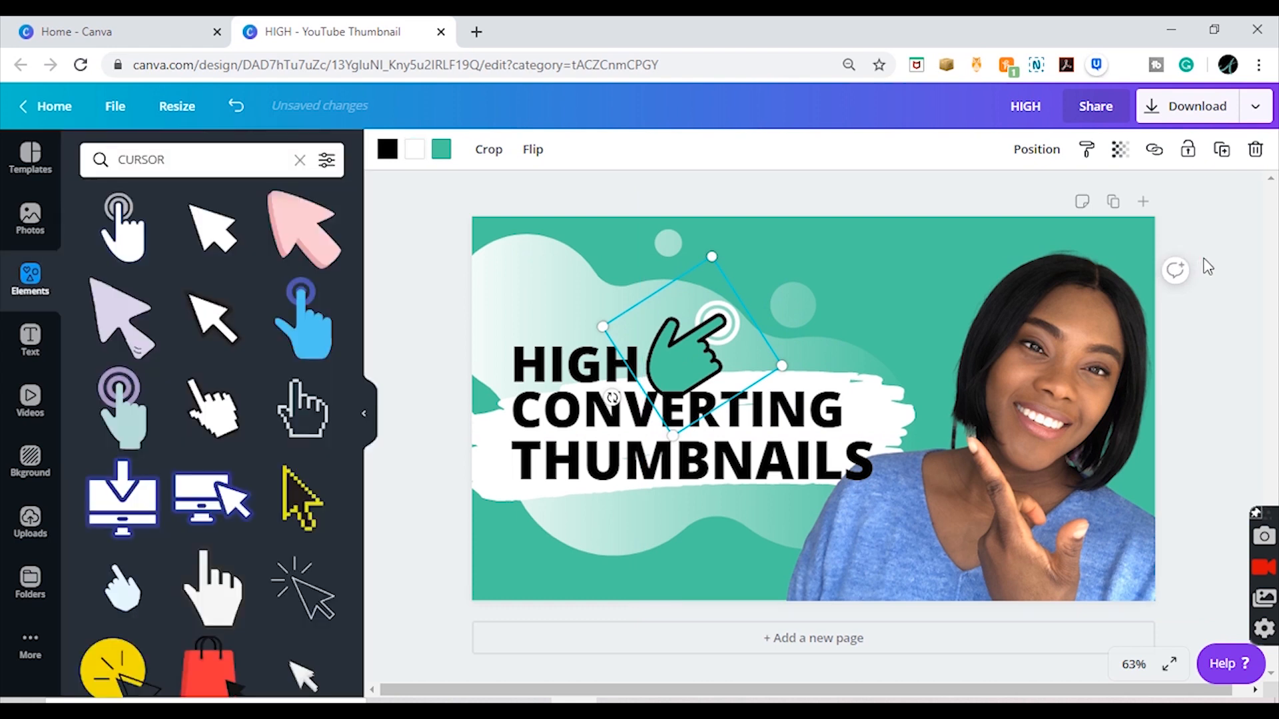
left_click_drag(690, 373, 694, 363)
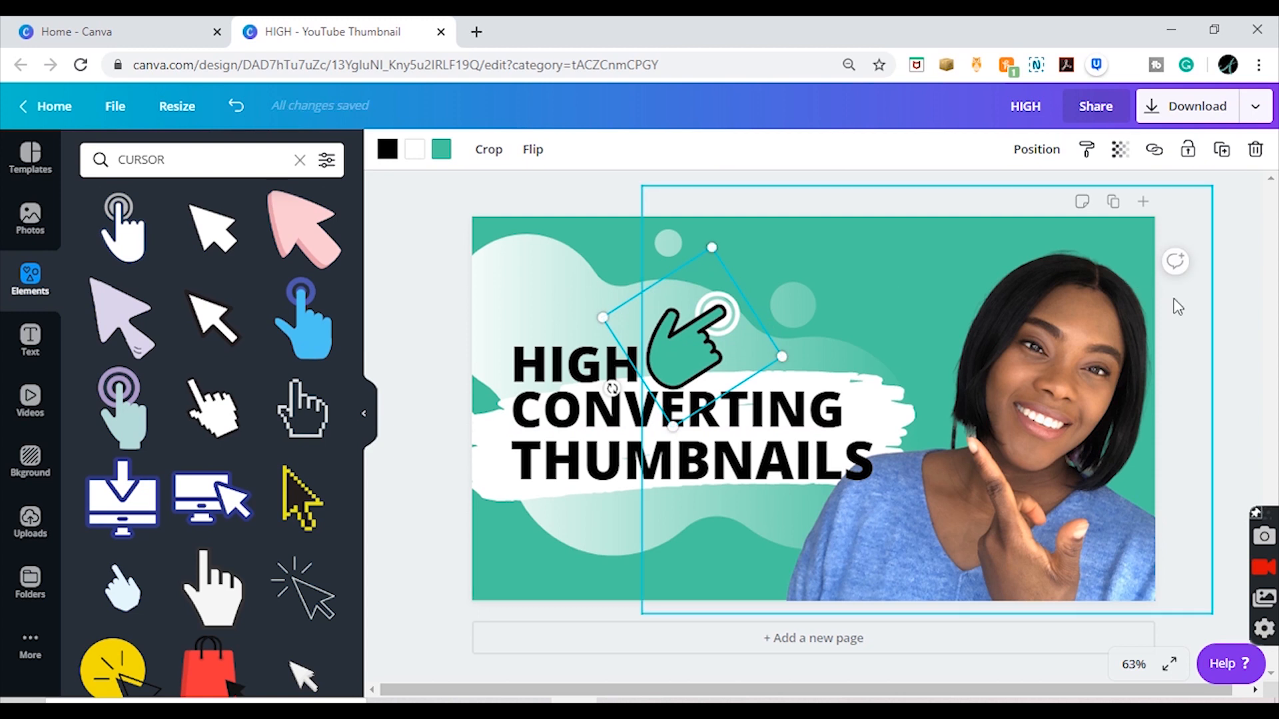
left_click(1234, 337)
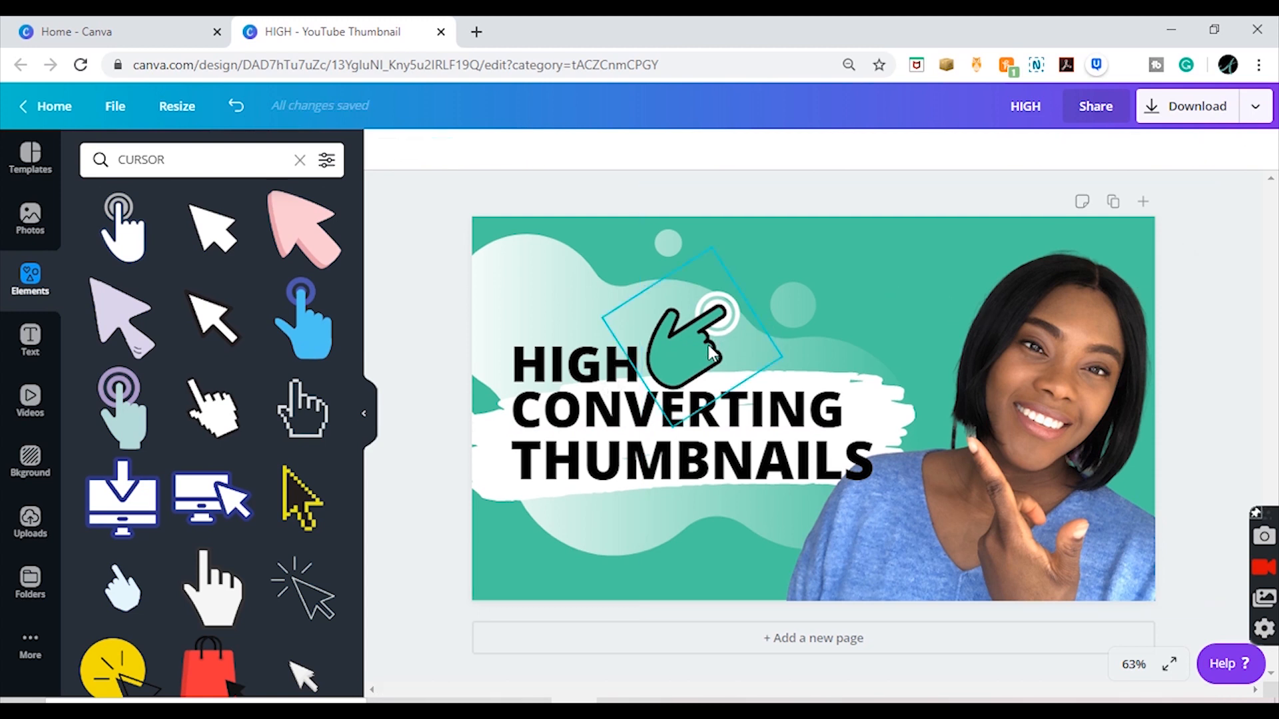
left_click_drag(710, 352, 586, 324)
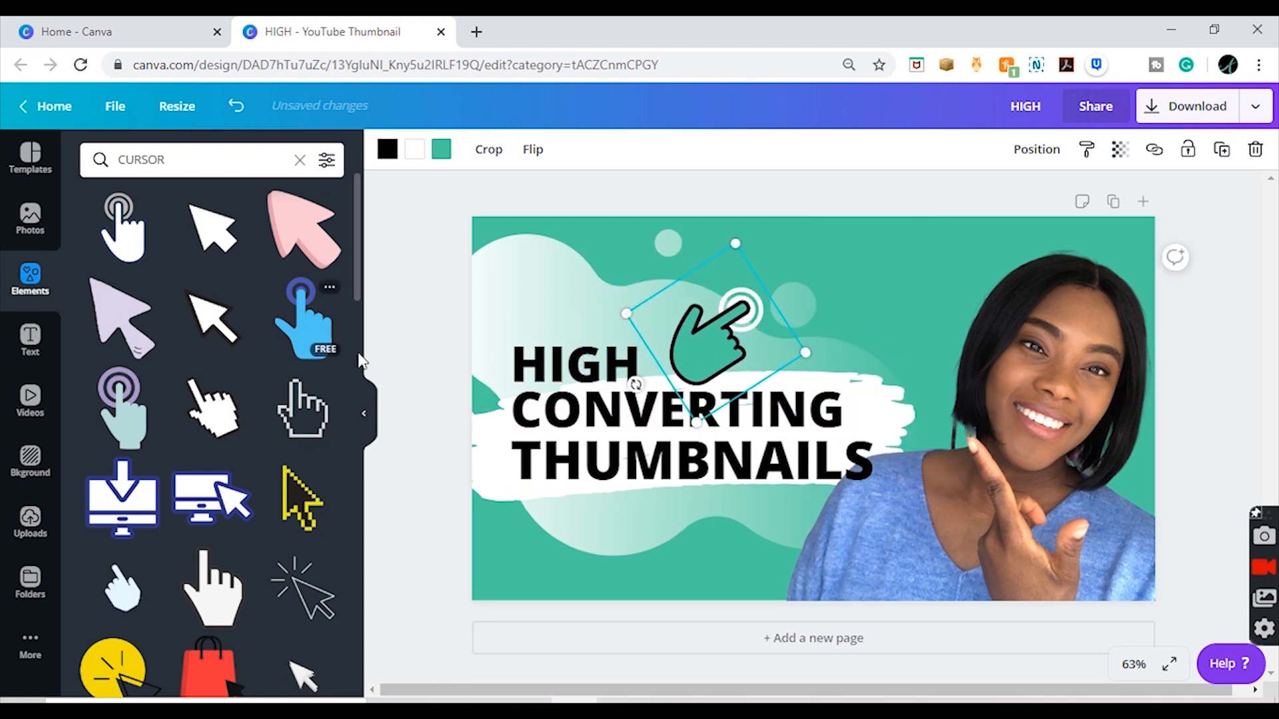
Step: Recolor the hand's outline white and its click rings black, and shift the graphic slightly left toward "HIGH"
left_click_drag(357, 285, 414, 347)
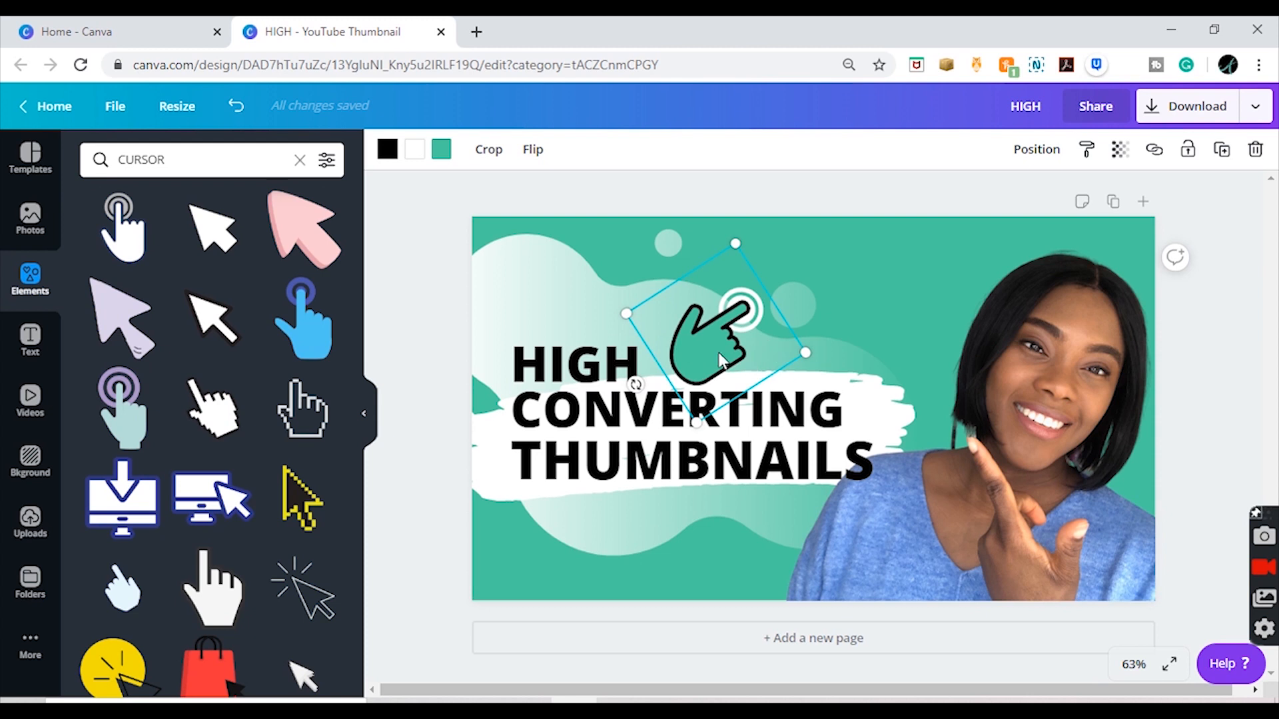
left_click(387, 149)
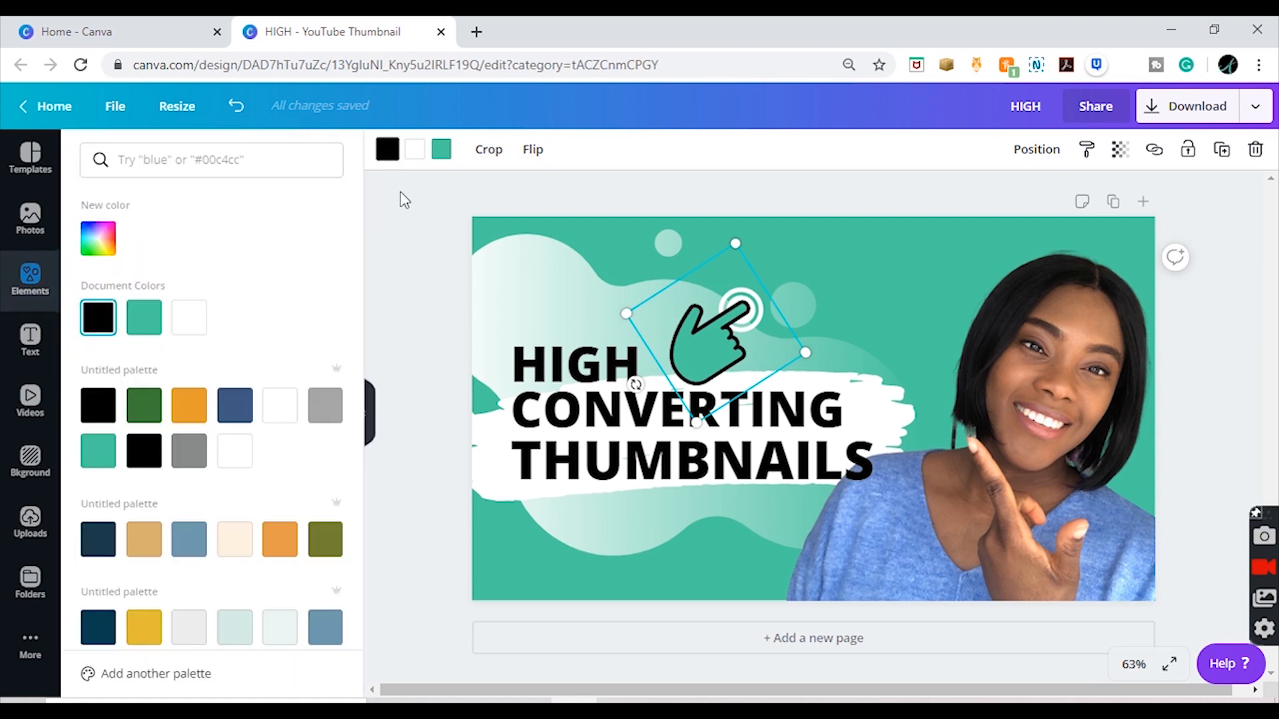
left_click(195, 321)
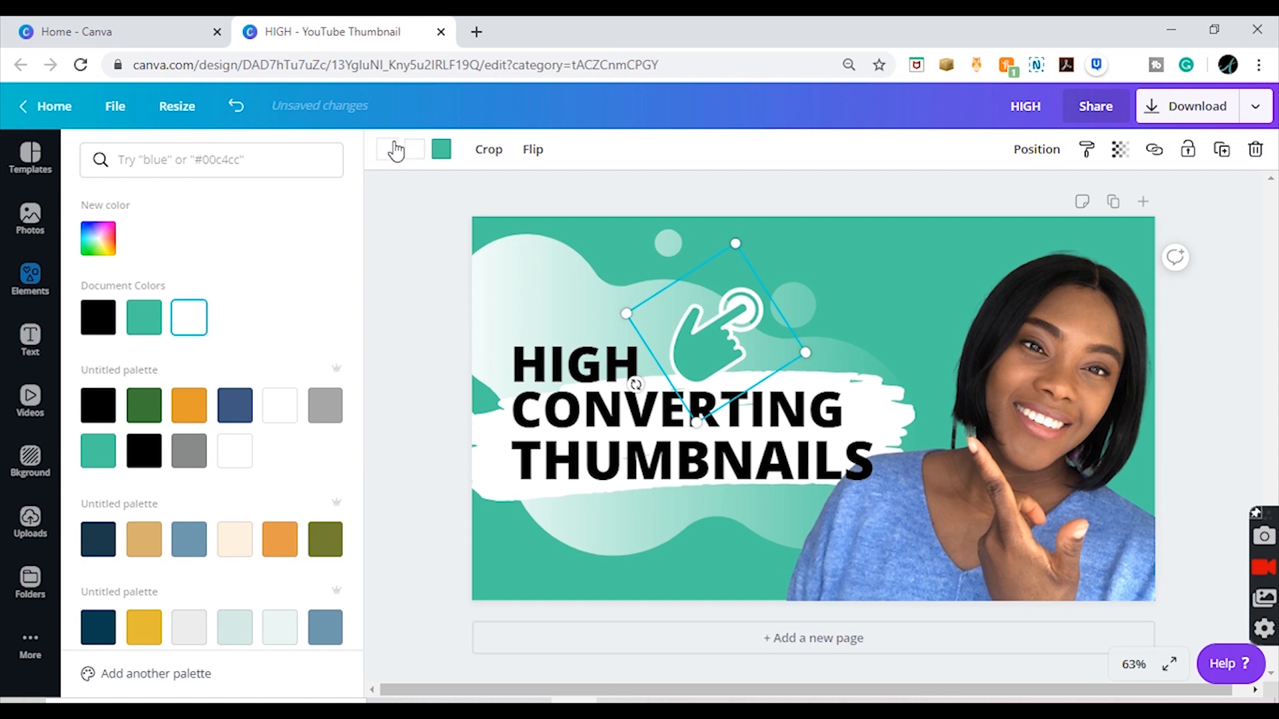
left_click(109, 314)
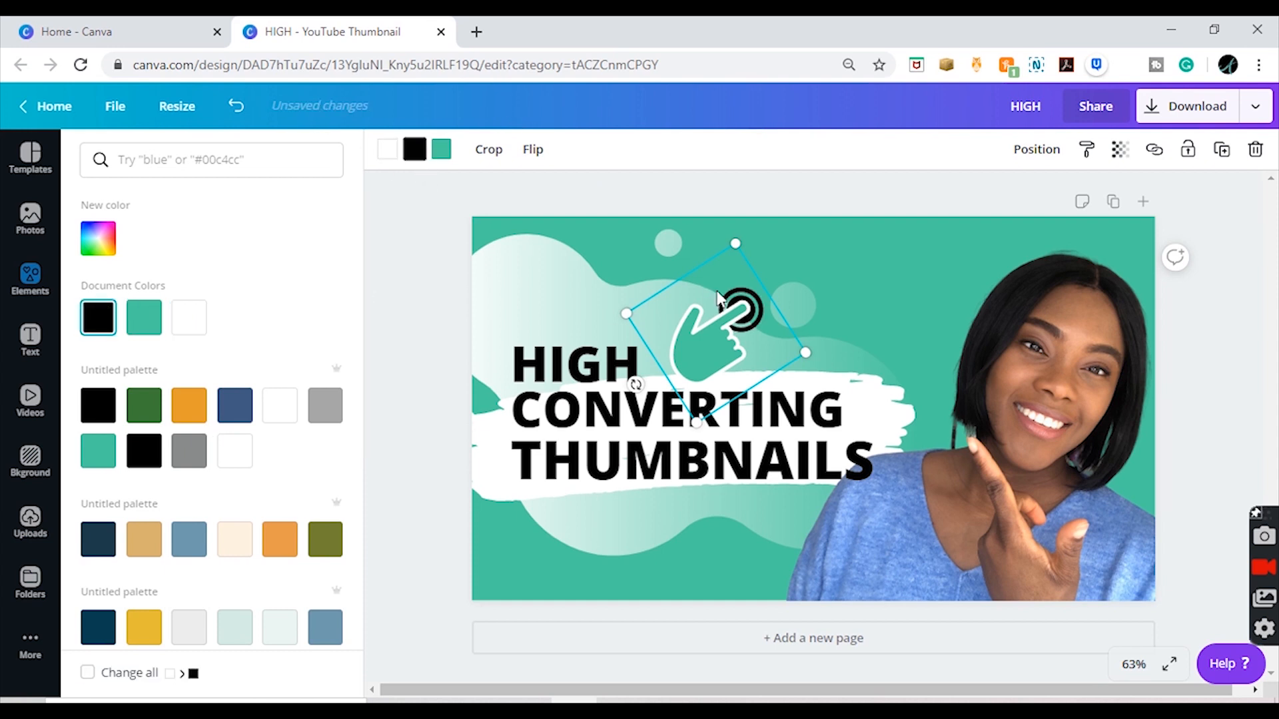
left_click(1194, 319)
left_click(1197, 320)
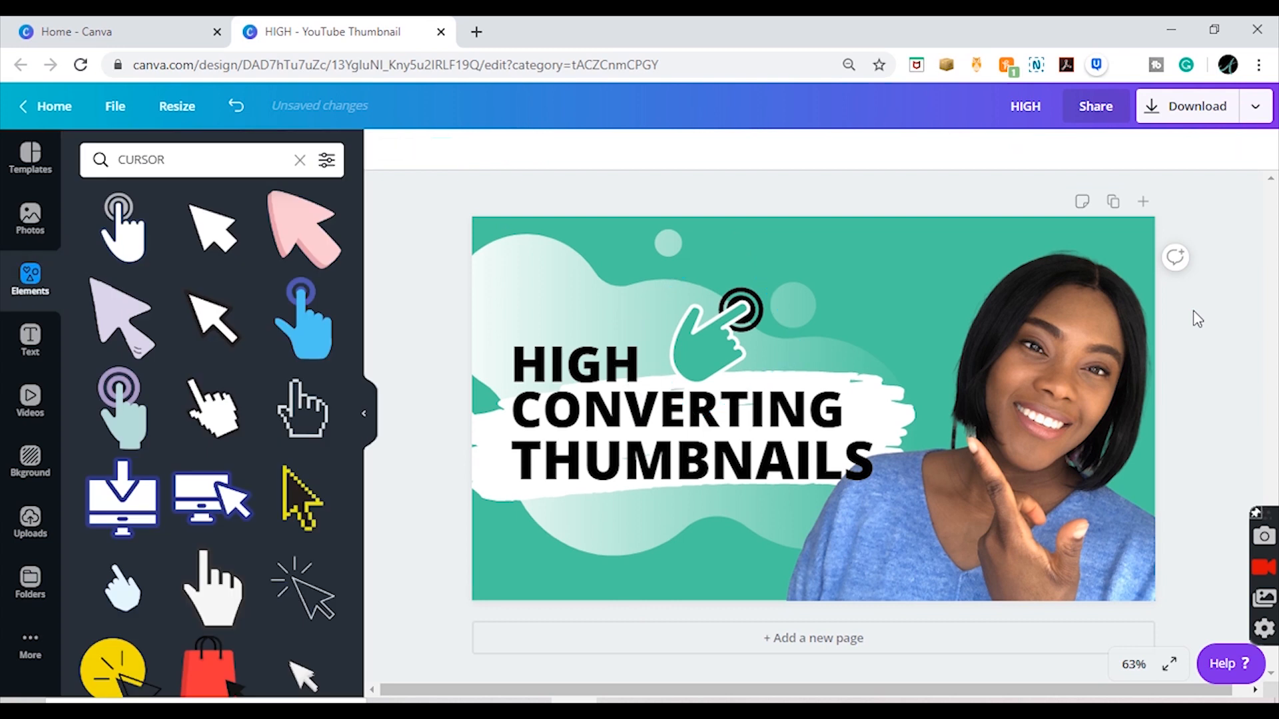
left_click_drag(680, 360, 681, 360)
left_click(1193, 381)
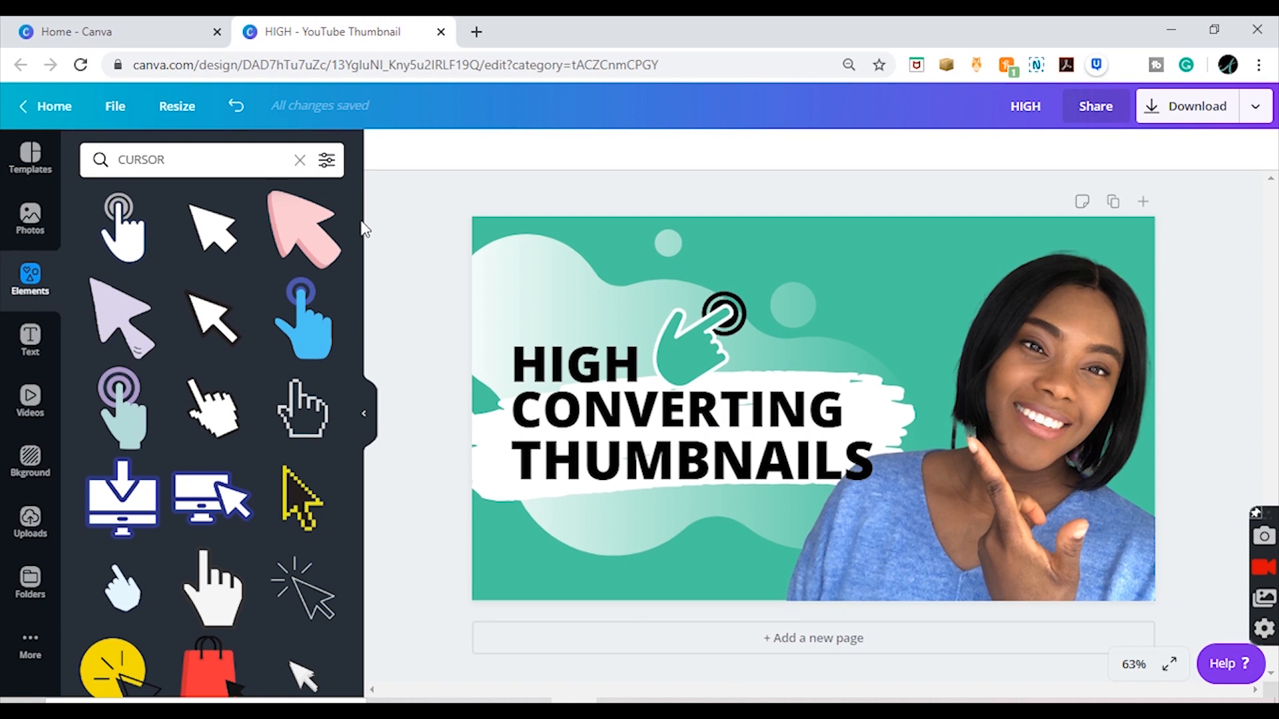
Step: Add the outlined arrow cursor with click lines from the results, shrink it, and place it at the left end of "THUMBNAILS"
scroll(355, 253, "down", 3)
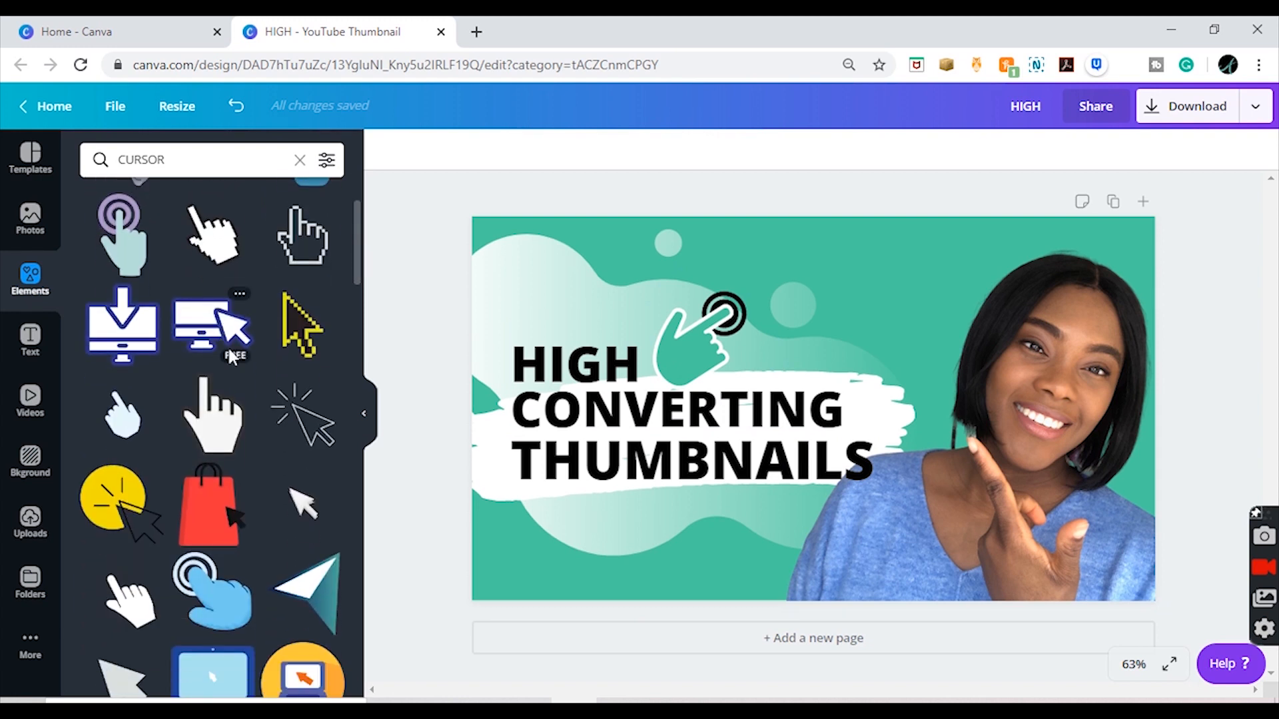
left_click(290, 399)
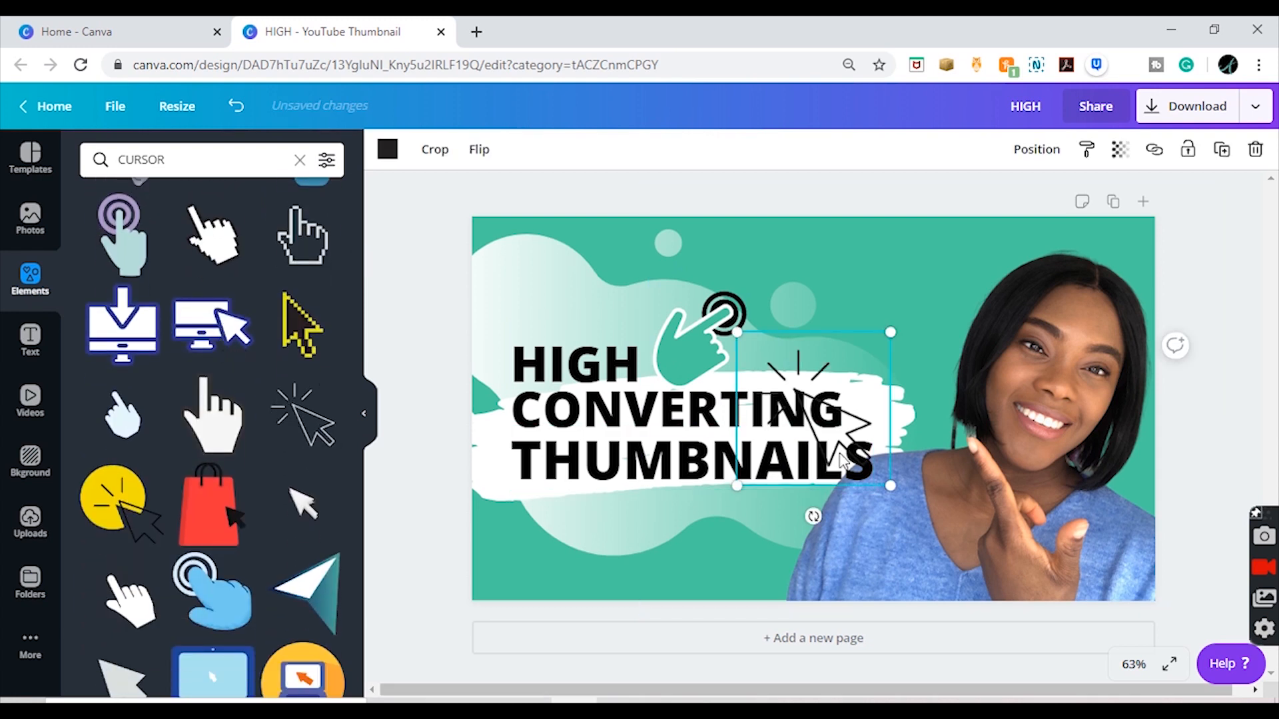
left_click_drag(843, 460, 671, 554)
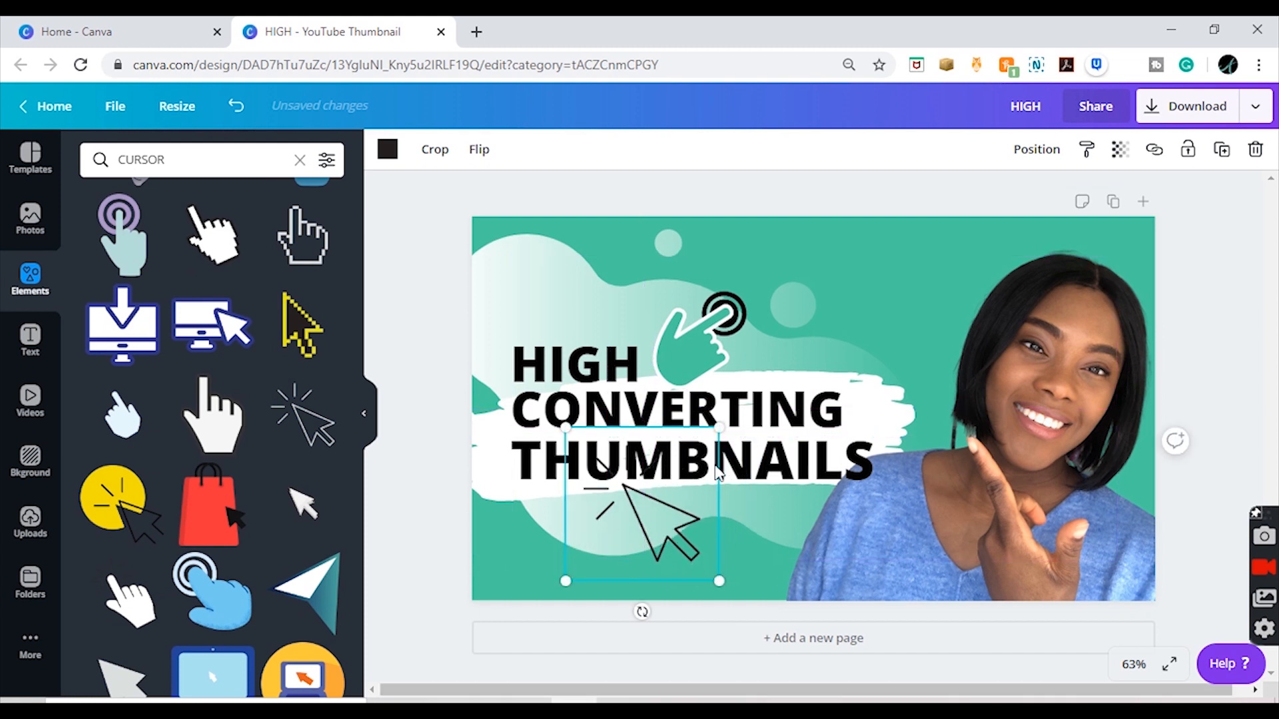
left_click_drag(719, 428, 506, 460)
left_click(716, 573)
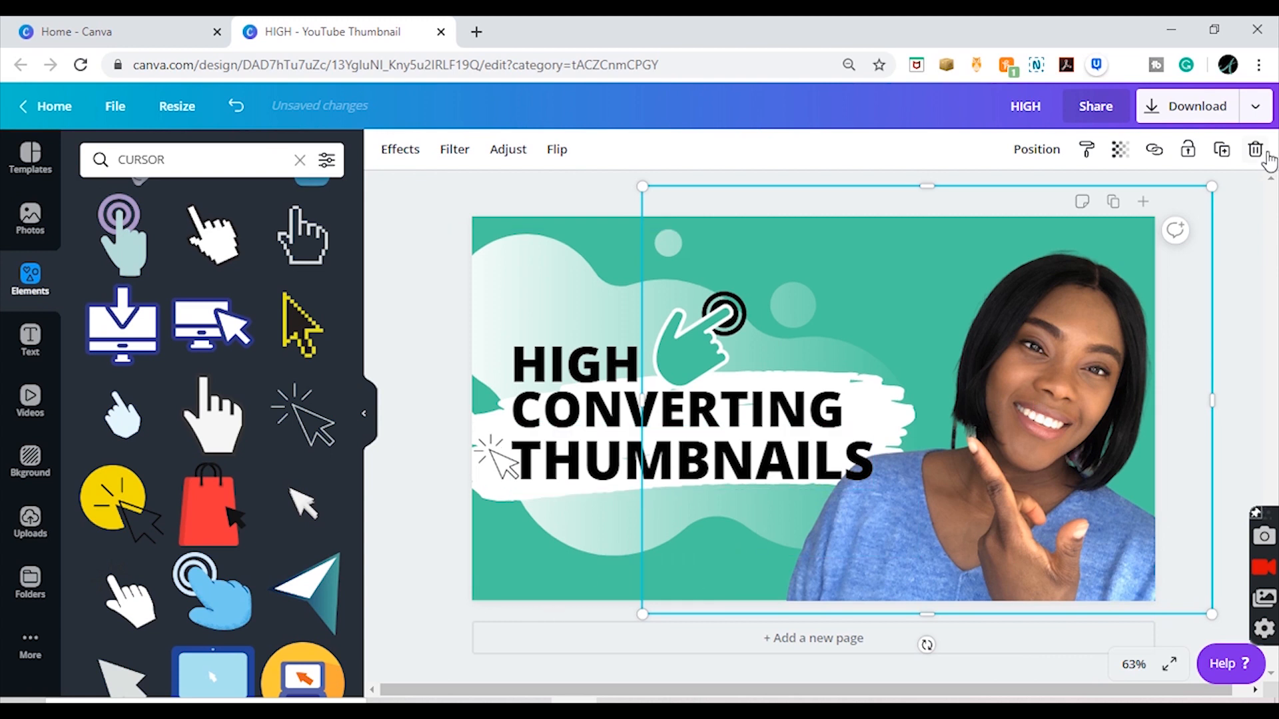
left_click(1250, 265)
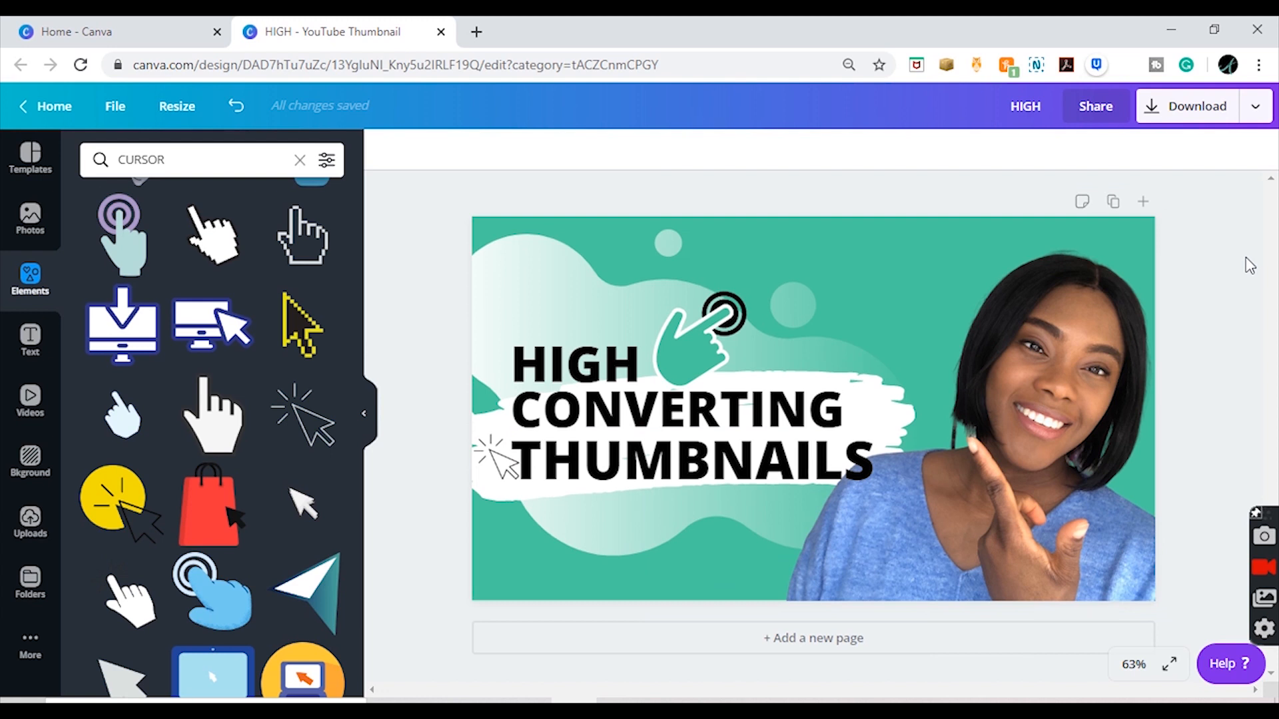
Step: Replace the current elements search with a search for "CANVA"
double_click(243, 160)
key("BackSpace")
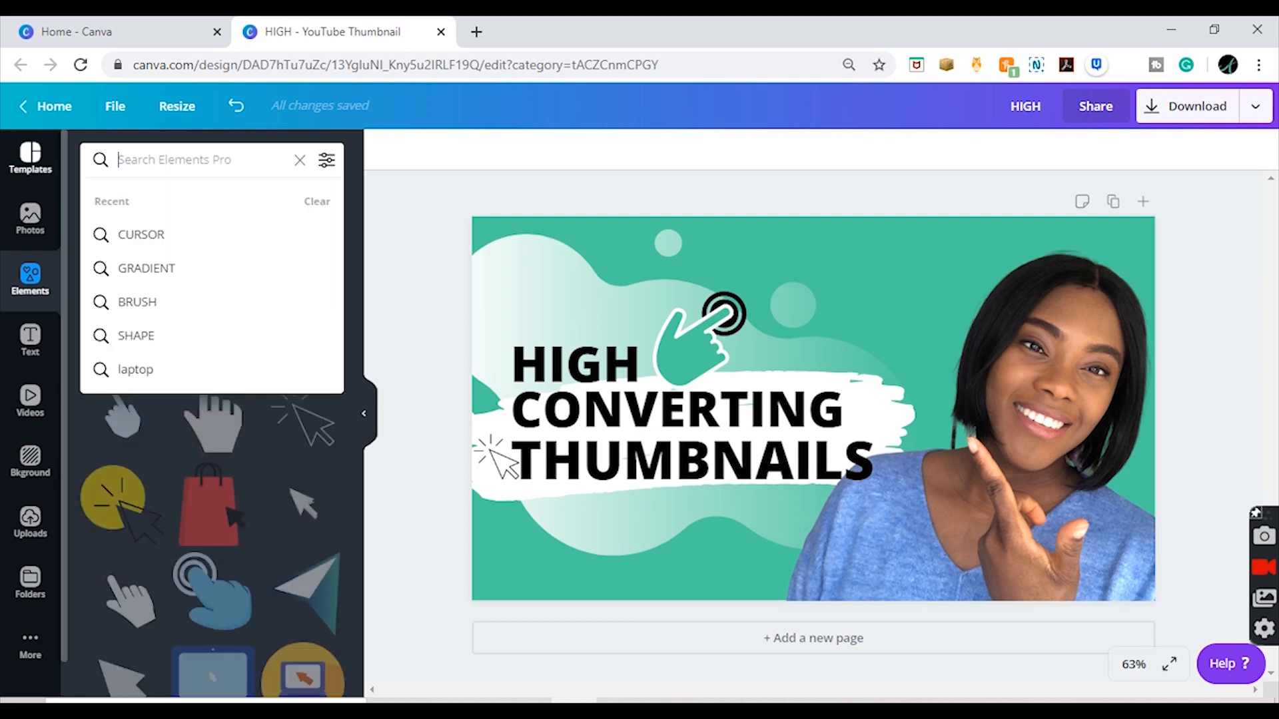
type("CANVA")
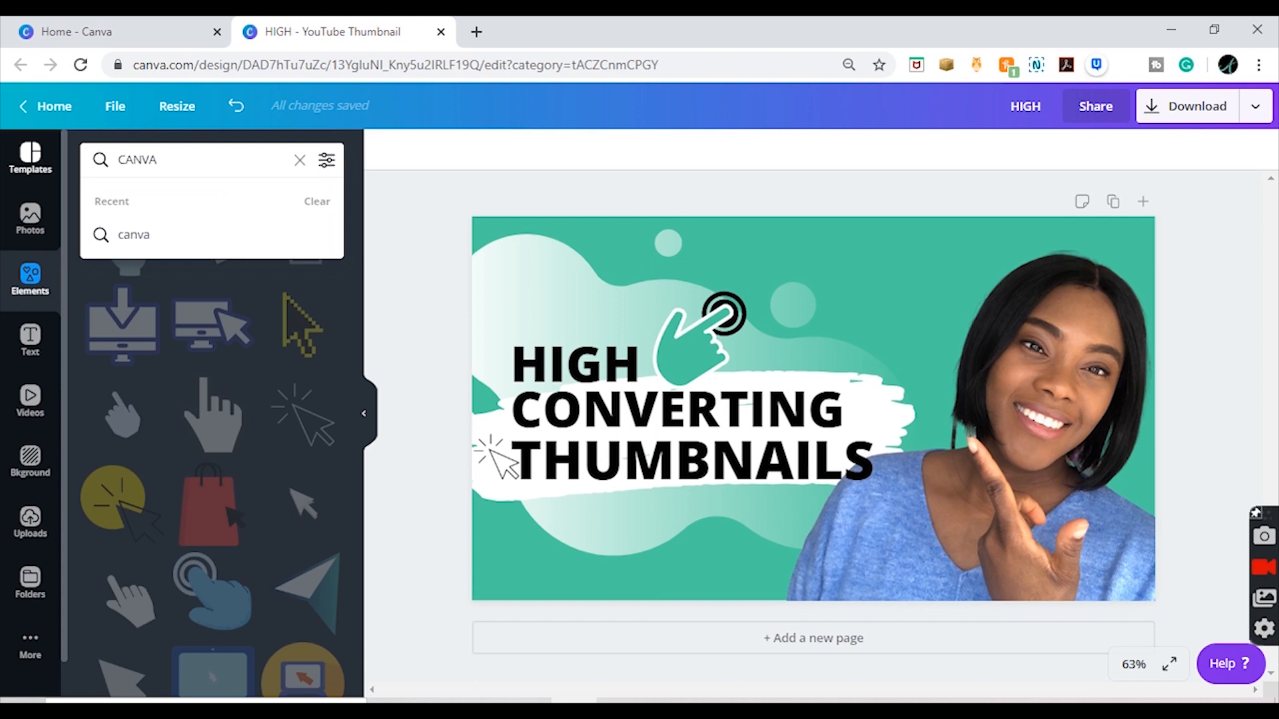
key("Return")
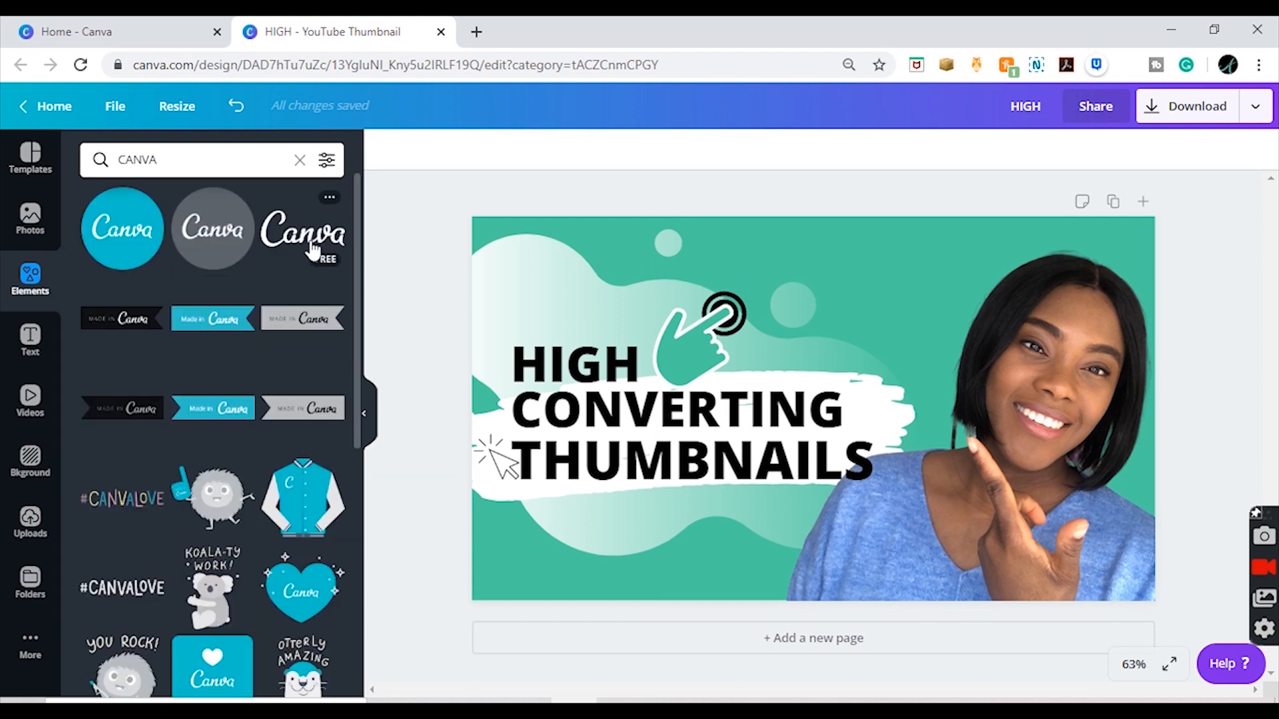
Step: Add the white Canva script logo, shrink it to about 253 by 106, and position it beneath "THUMBNAILS"
left_click_drag(313, 250, 1117, 587)
left_click_drag(1092, 377, 638, 460)
left_click_drag(639, 586, 689, 533)
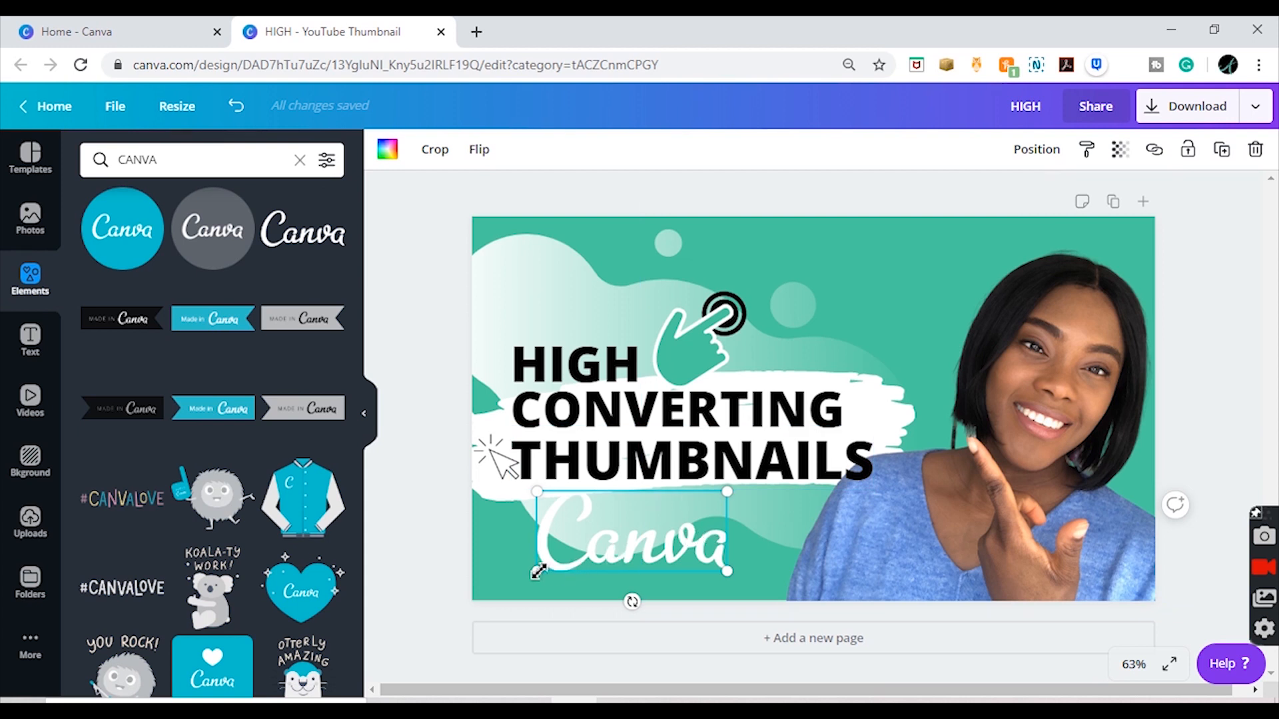
left_click_drag(538, 571, 594, 552)
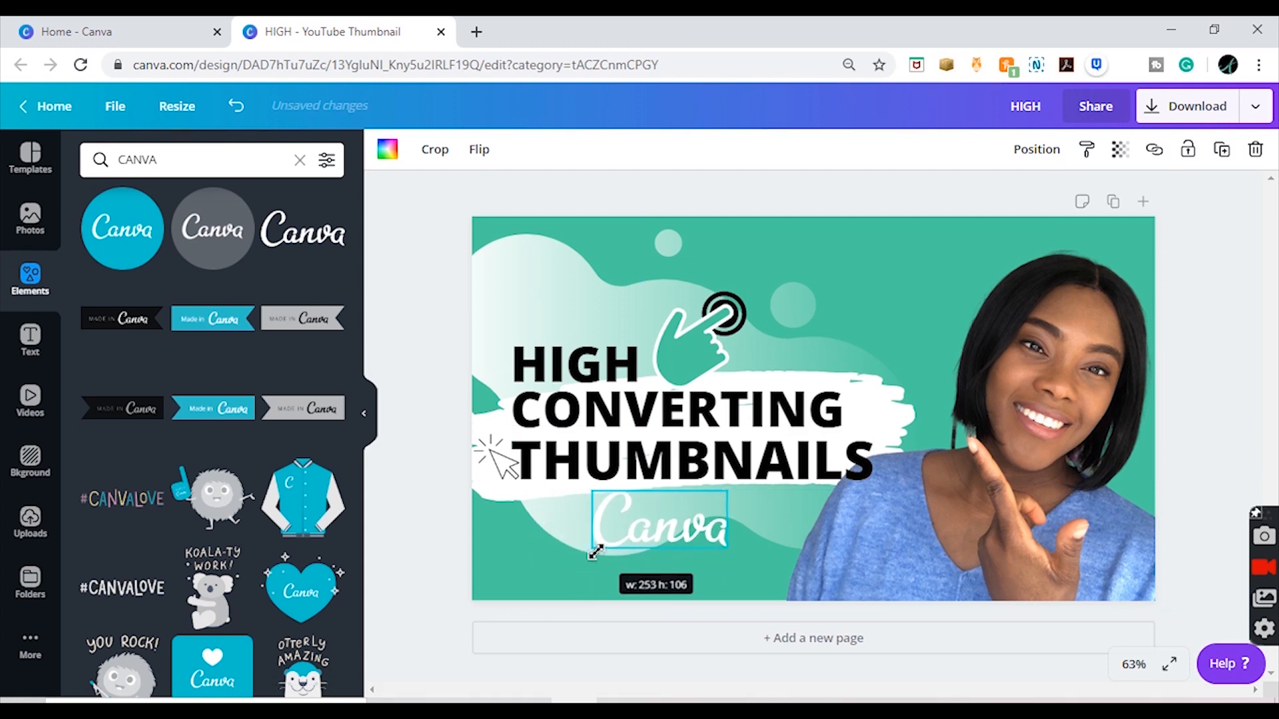
left_click_drag(690, 511, 679, 525)
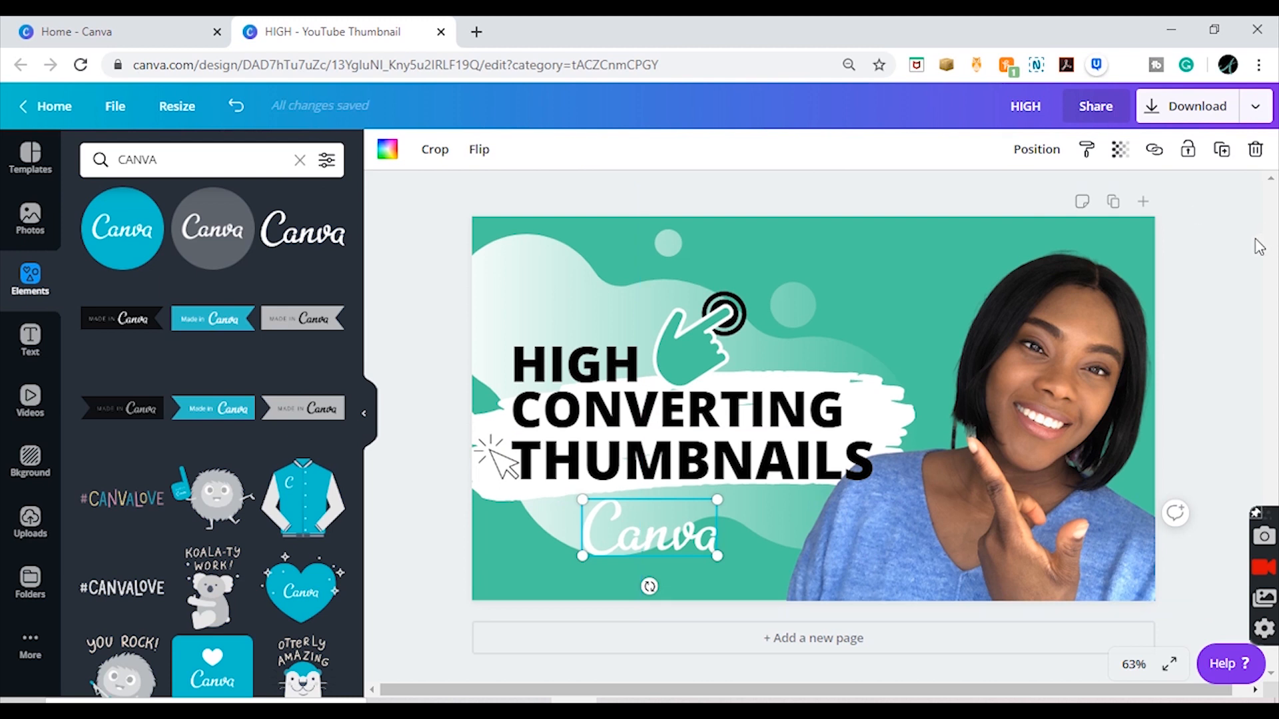
Step: Replace the current elements search with a search for "GRAPH"
left_click(1255, 238)
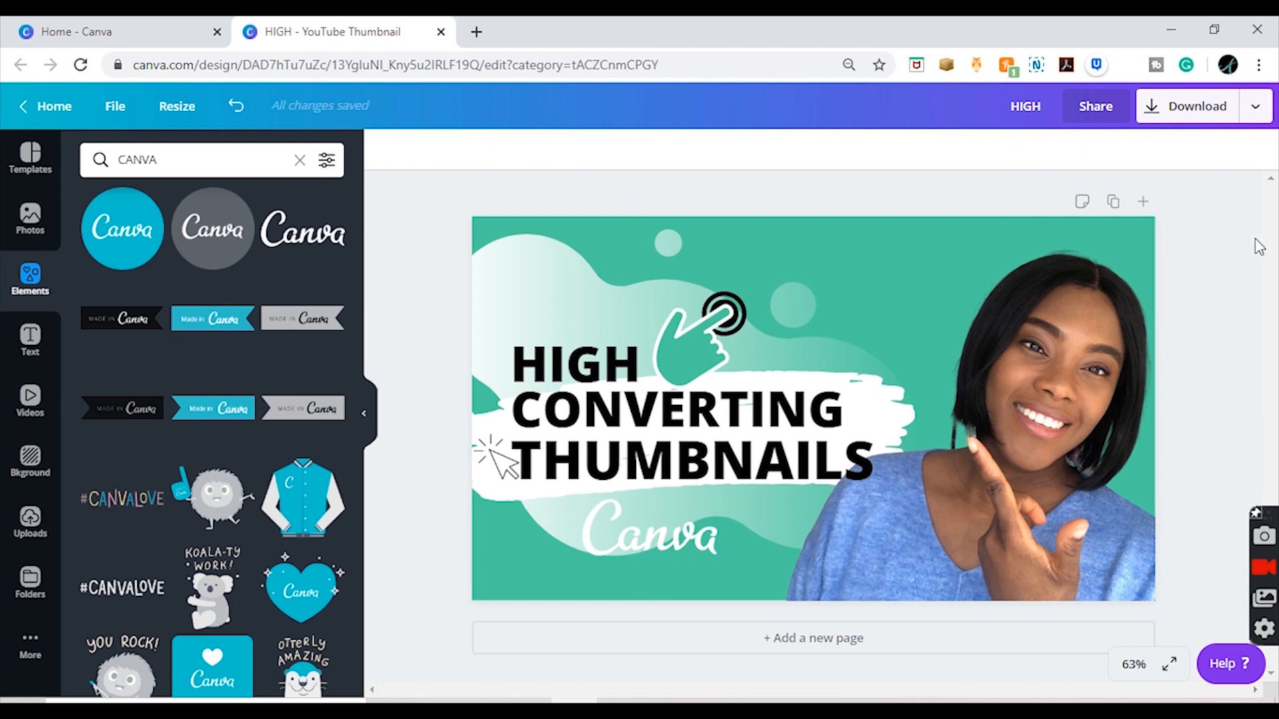
left_click_drag(161, 159, 48, 160)
key("BackSpace")
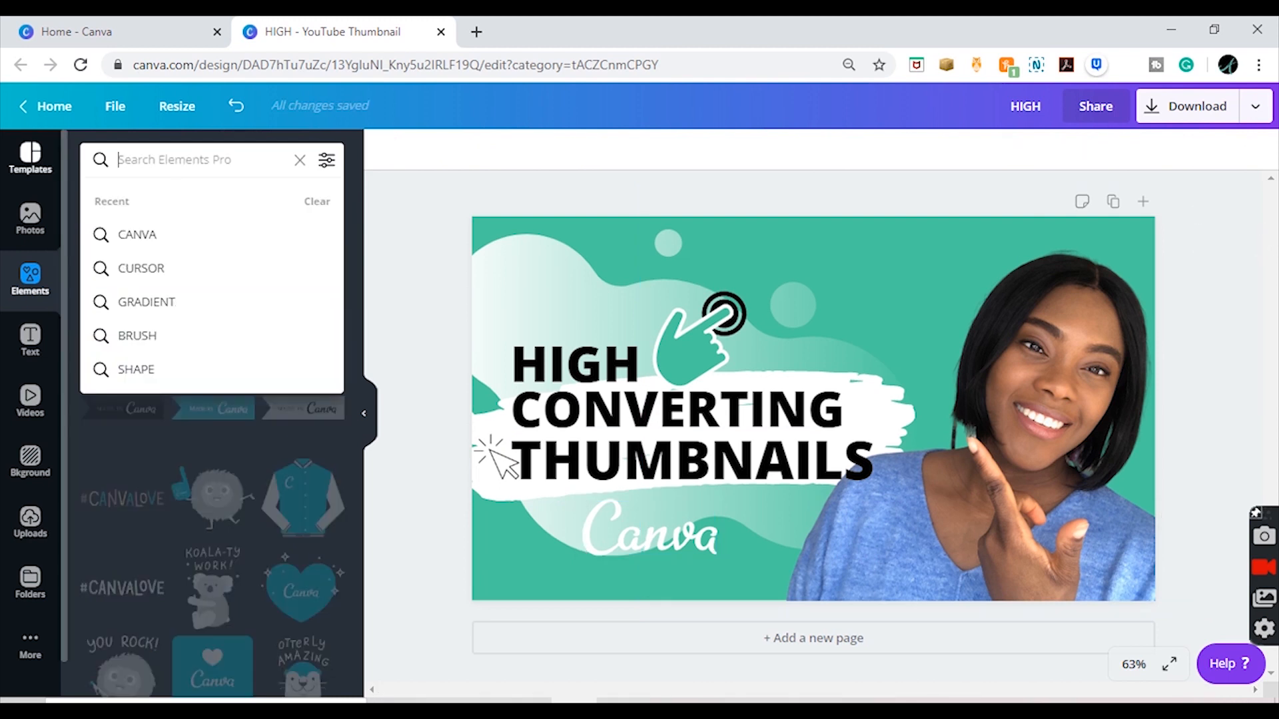
type("GRAPG")
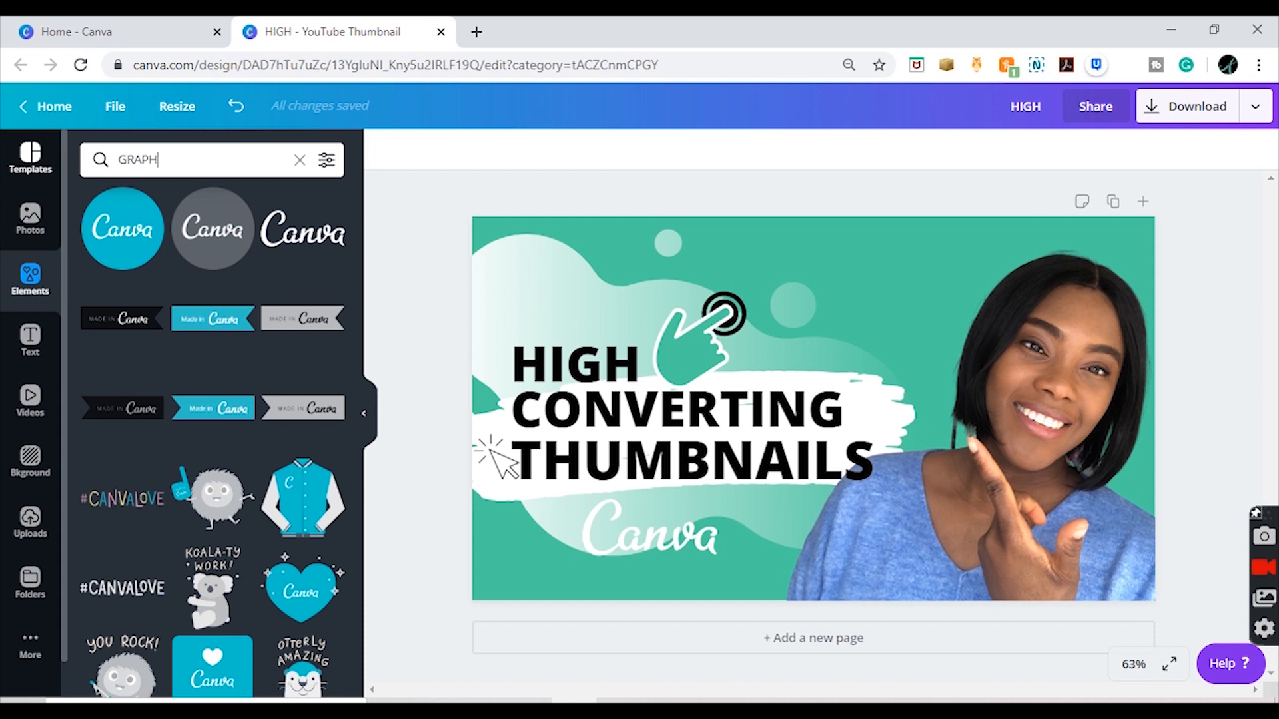
key("Return")
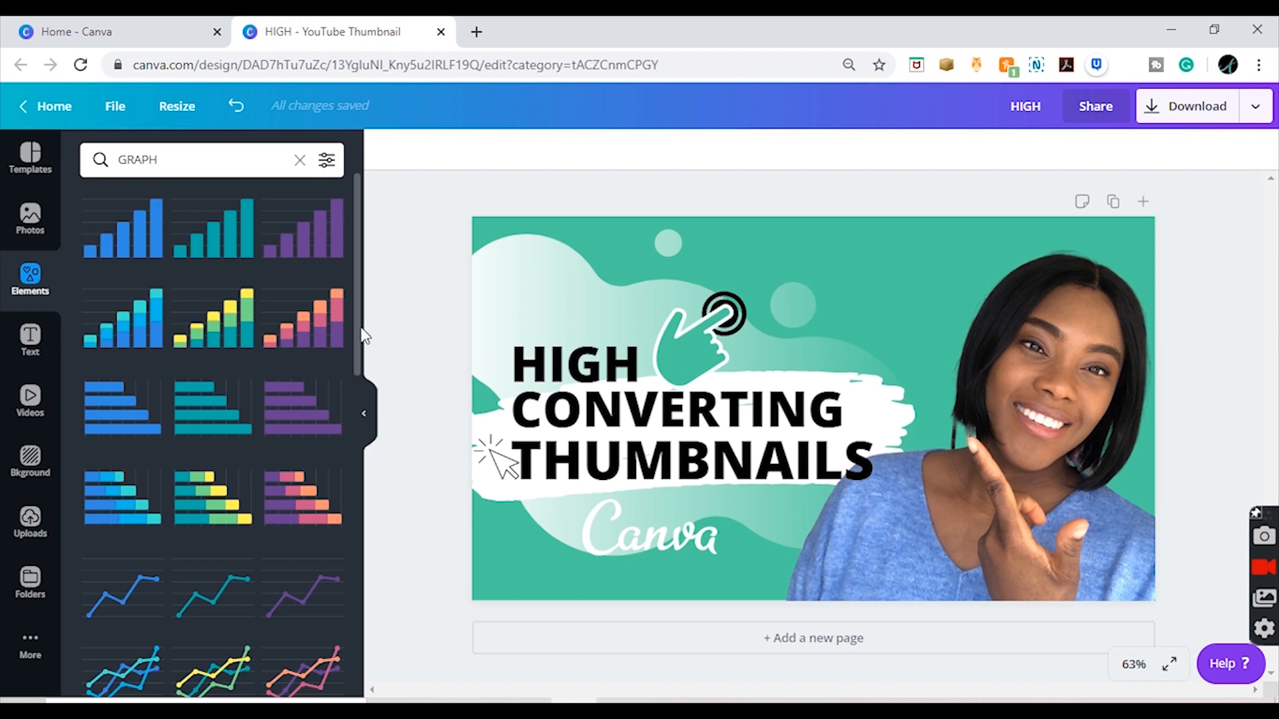
Step: Add the 3D bar chart with the rising yellow arrow, shrink it, and place it above the end of "CONVERTING"
scroll(357, 342, "down", 10)
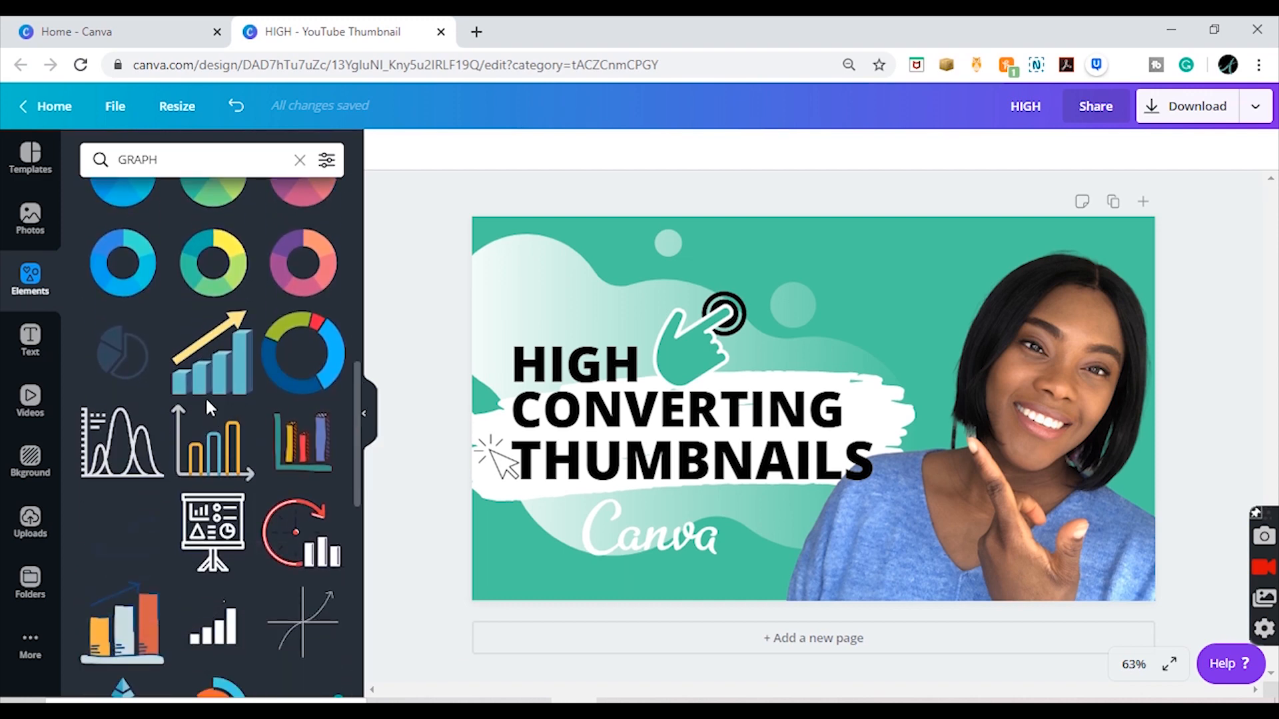
left_click(219, 381)
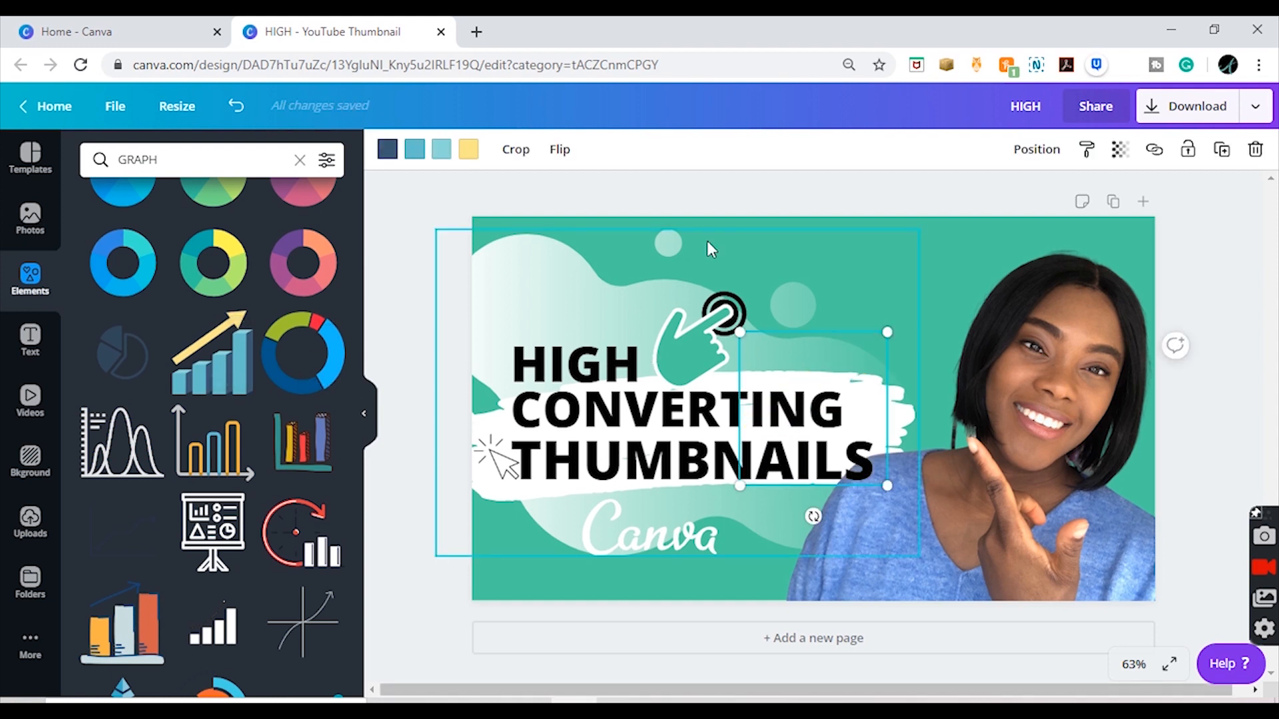
left_click_drag(859, 466, 884, 362)
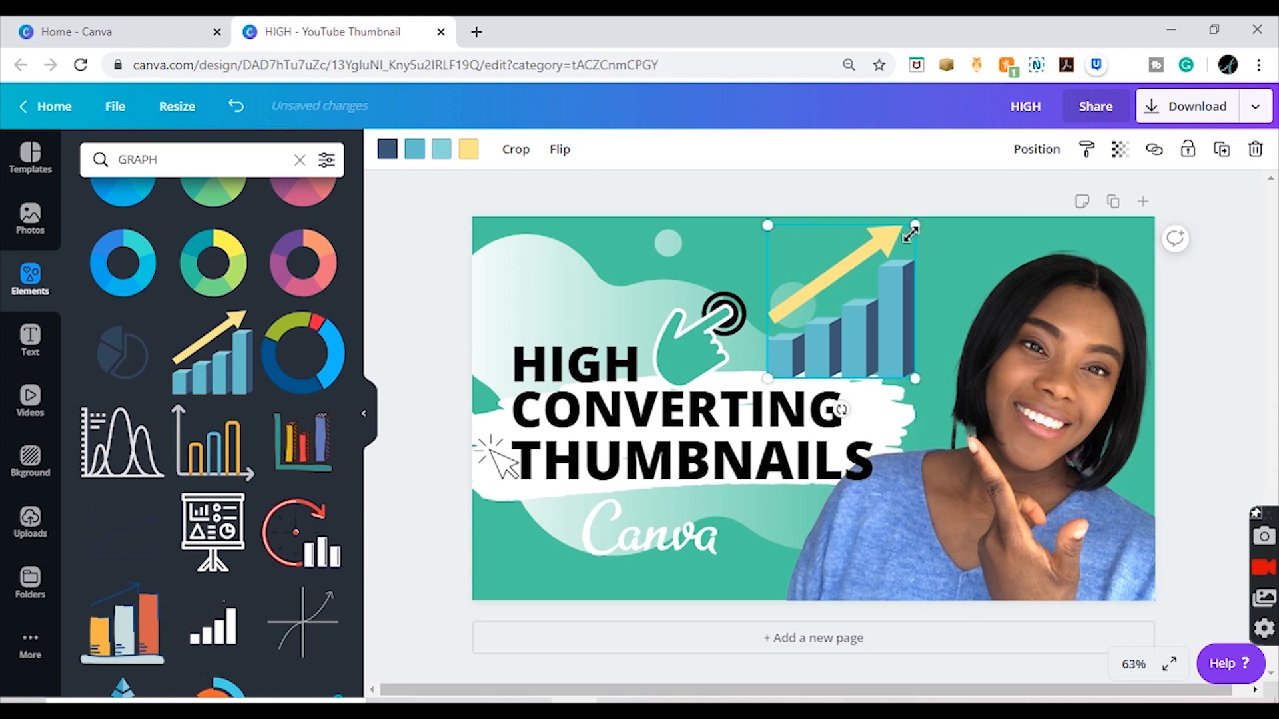
left_click_drag(906, 234, 859, 250)
left_click_drag(856, 319, 849, 315)
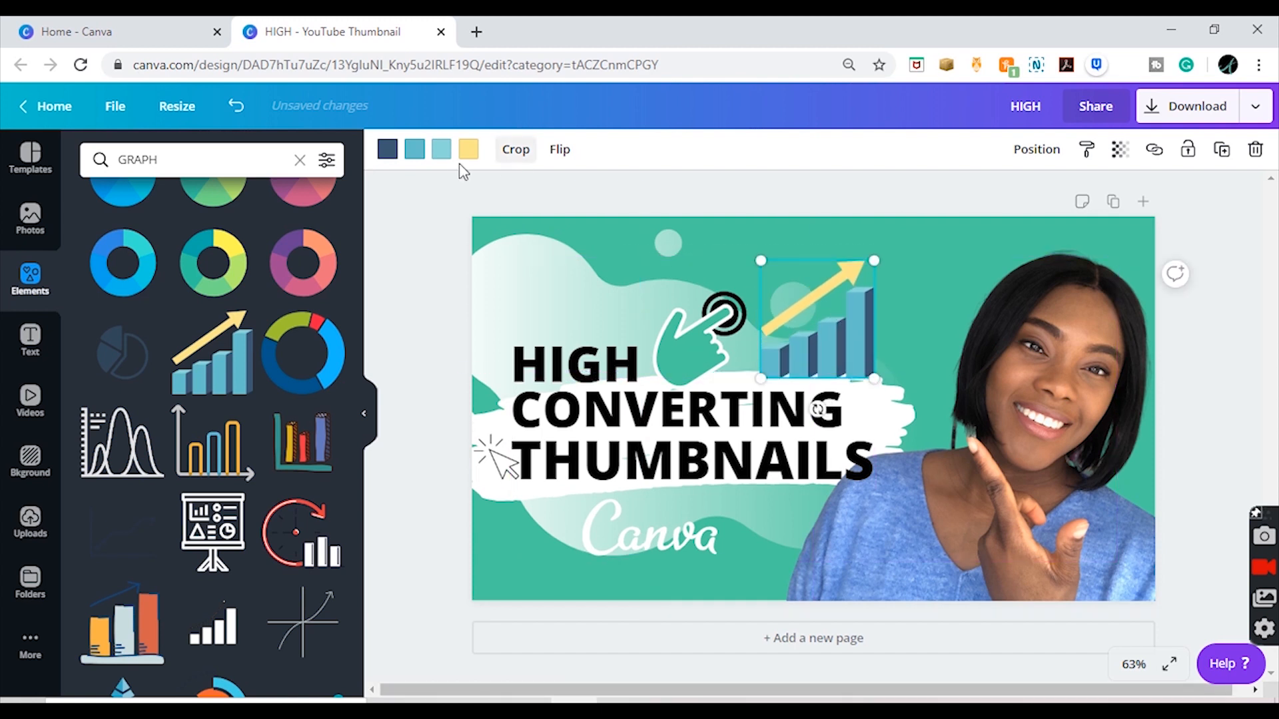
Step: Recolor the chart's light blue and medium blue bar faces with the palette's teal
left_click(442, 157)
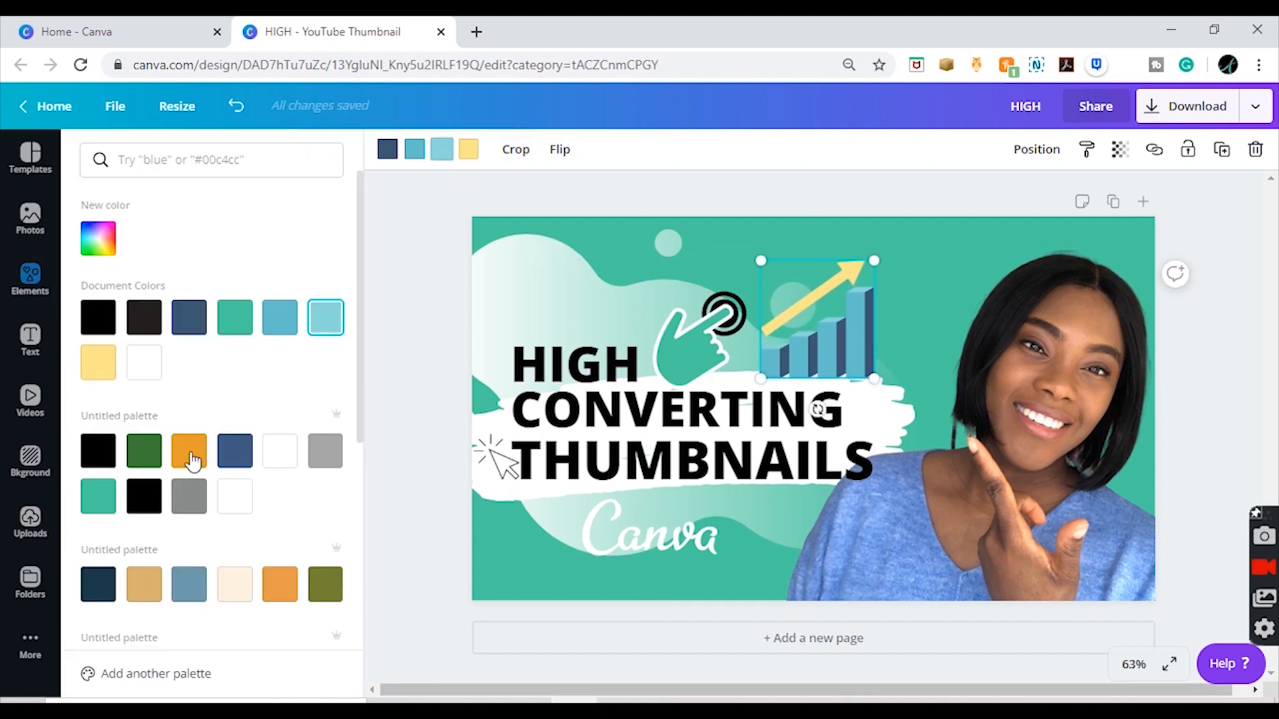
left_click(94, 509)
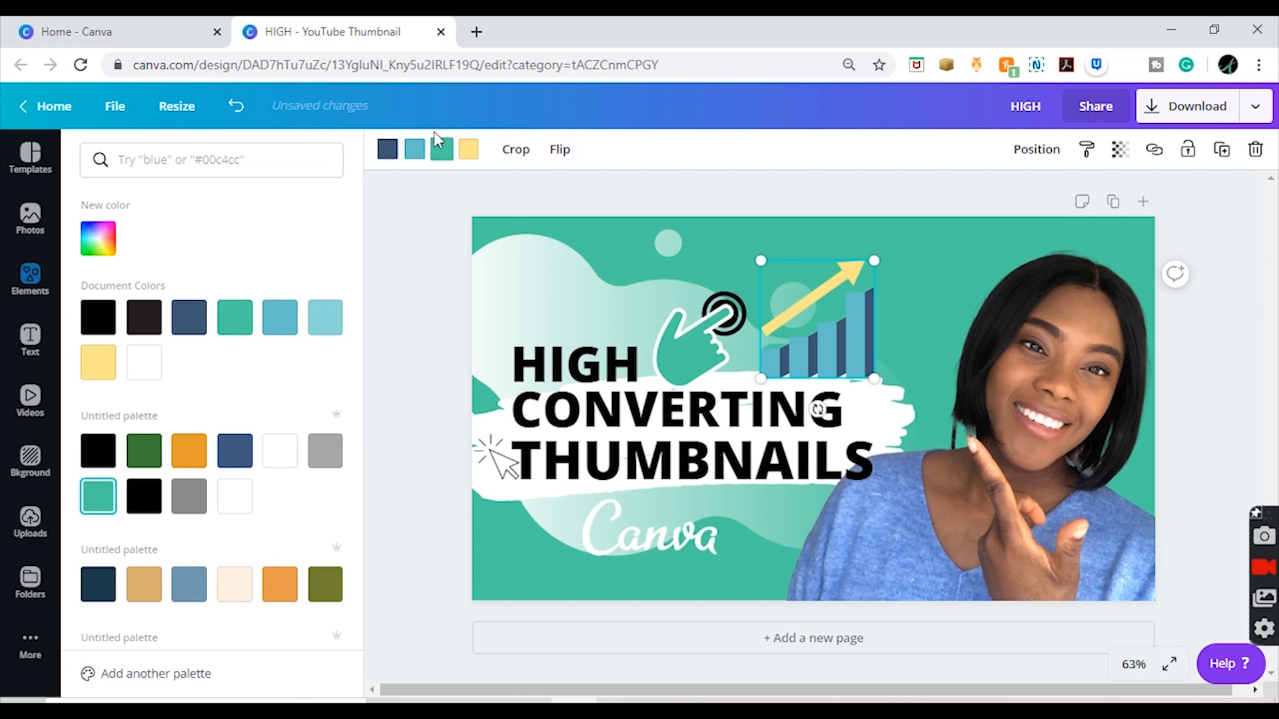
left_click(415, 148)
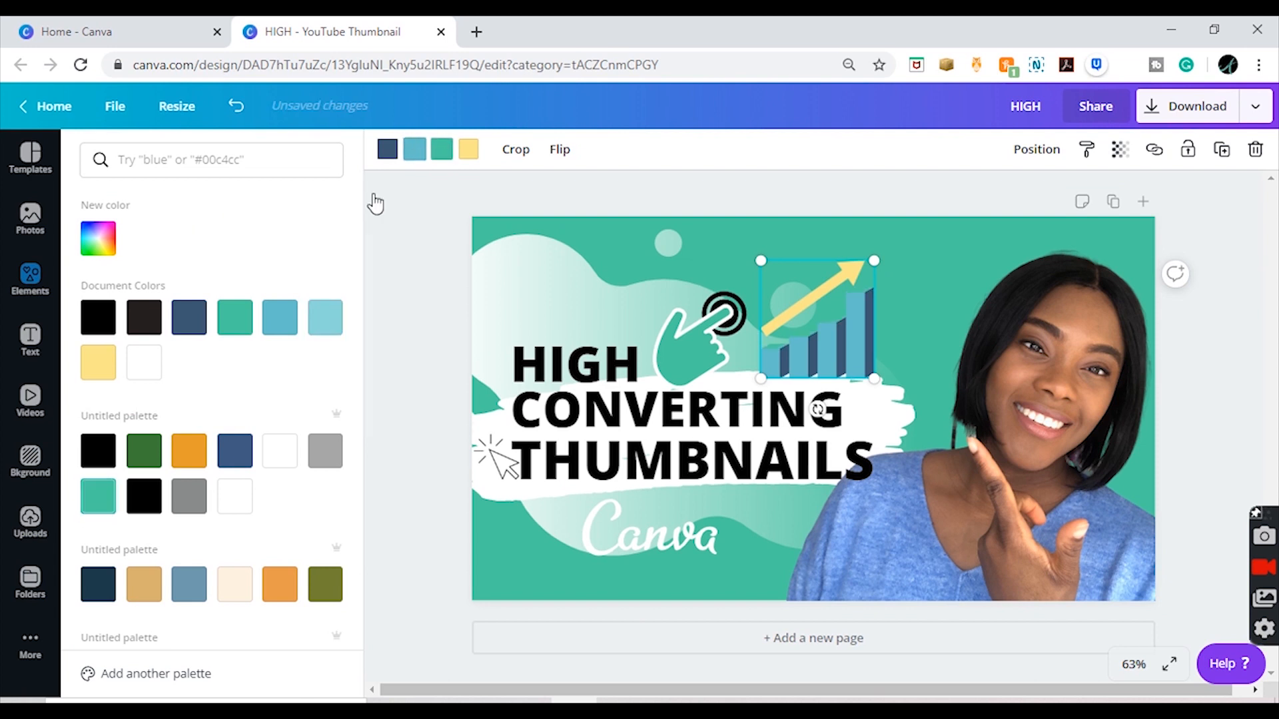
left_click(98, 496)
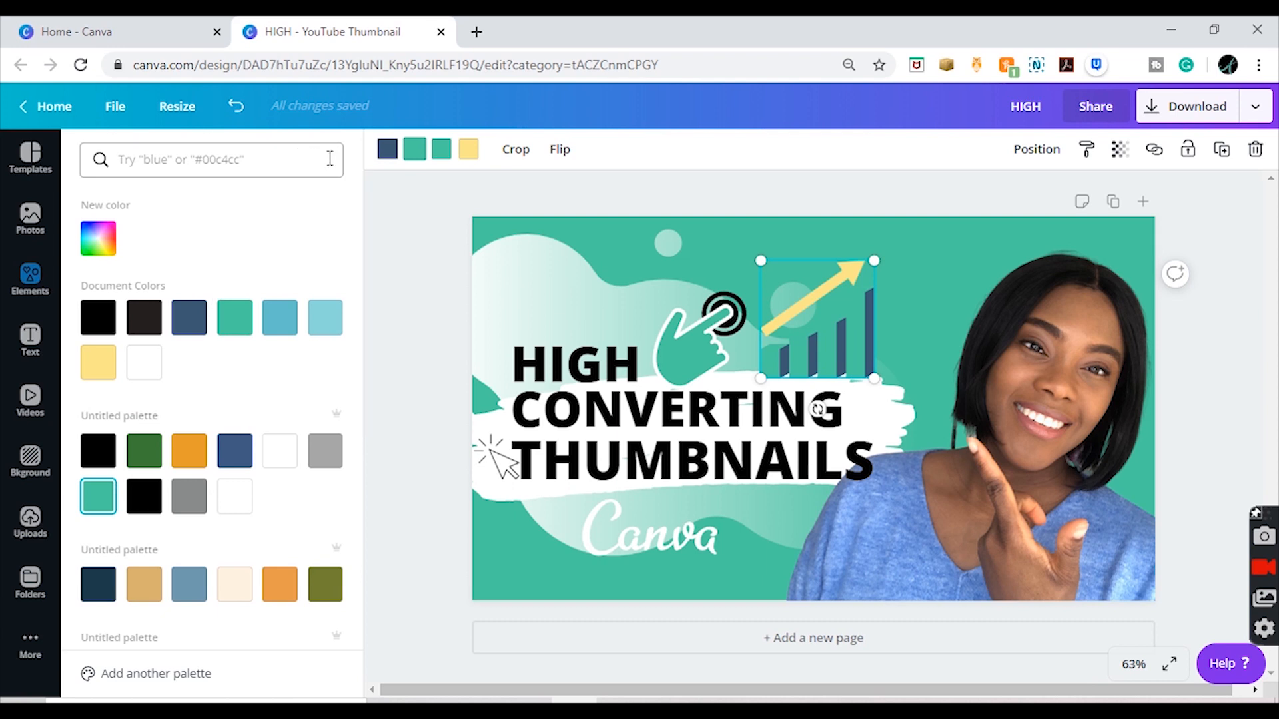
Step: Recolor the chart's dark blue side faces with the custom dark green #296d56
left_click(387, 153)
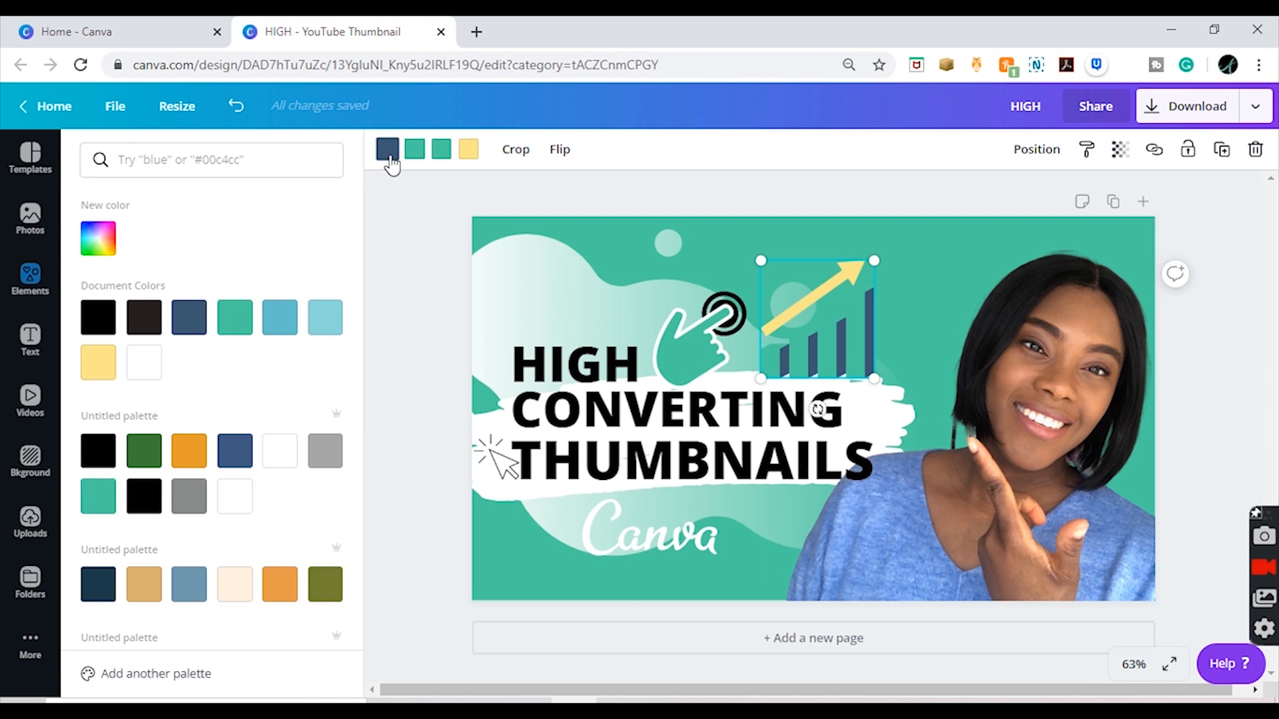
left_click(389, 155)
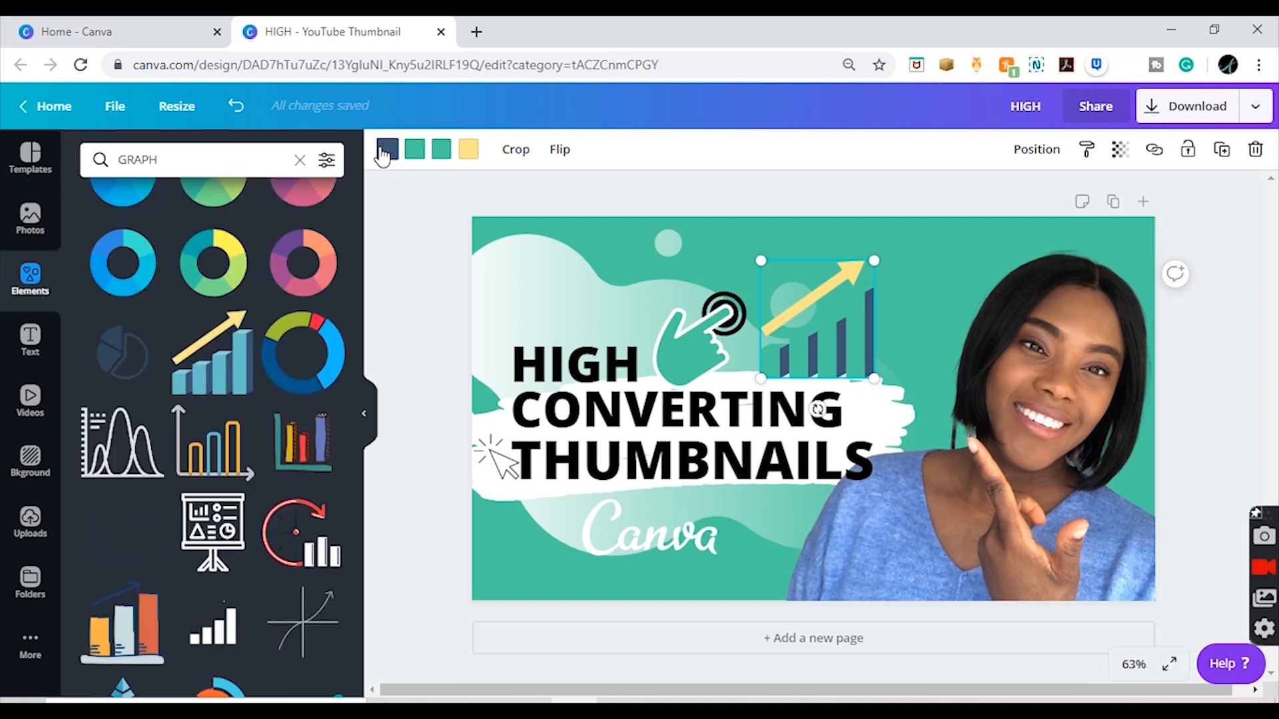
left_click(383, 155)
left_click(100, 451)
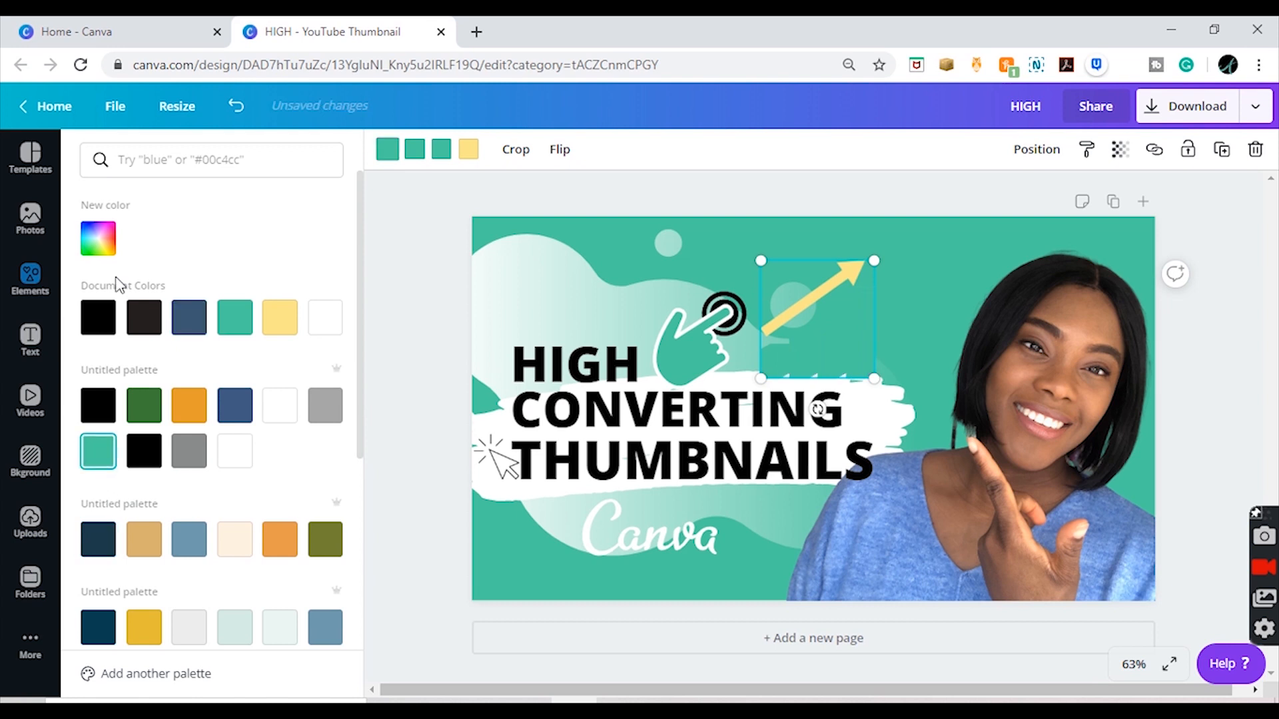
left_click(99, 242)
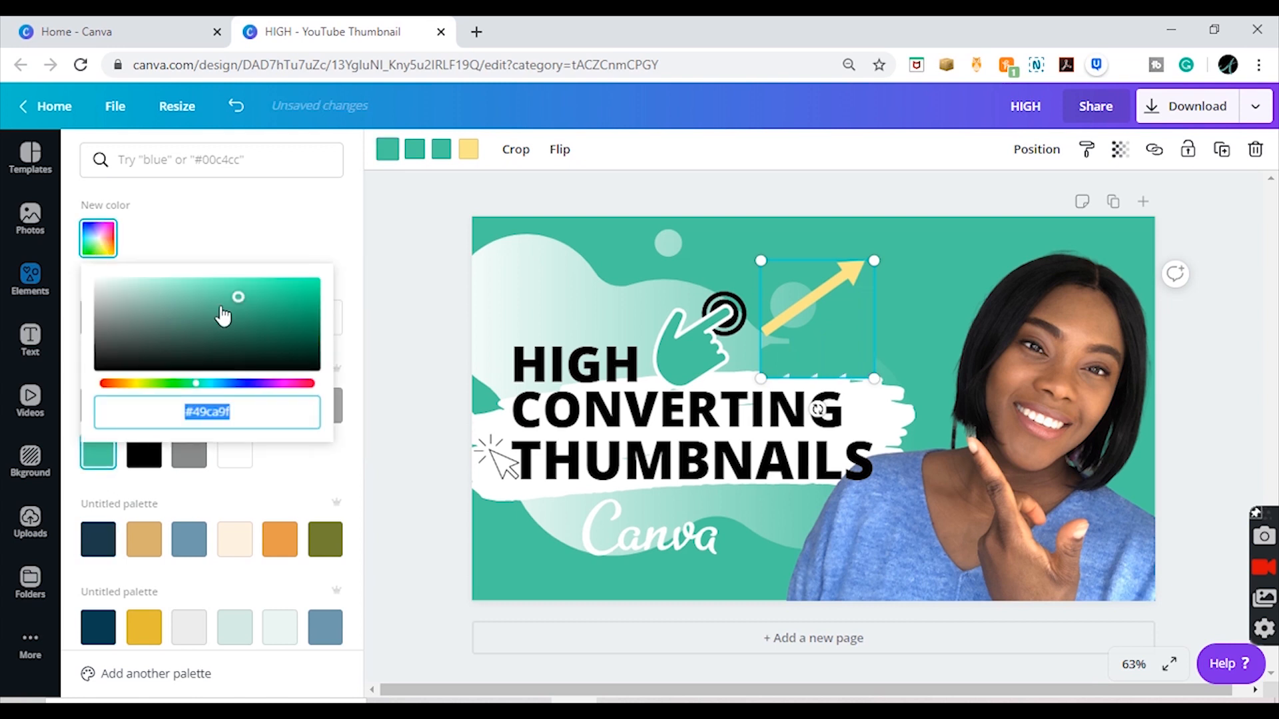
mouse_move(225, 323)
left_mouse_down()
mouse_move(224, 343)
mouse_move(235, 331)
left_mouse_up()
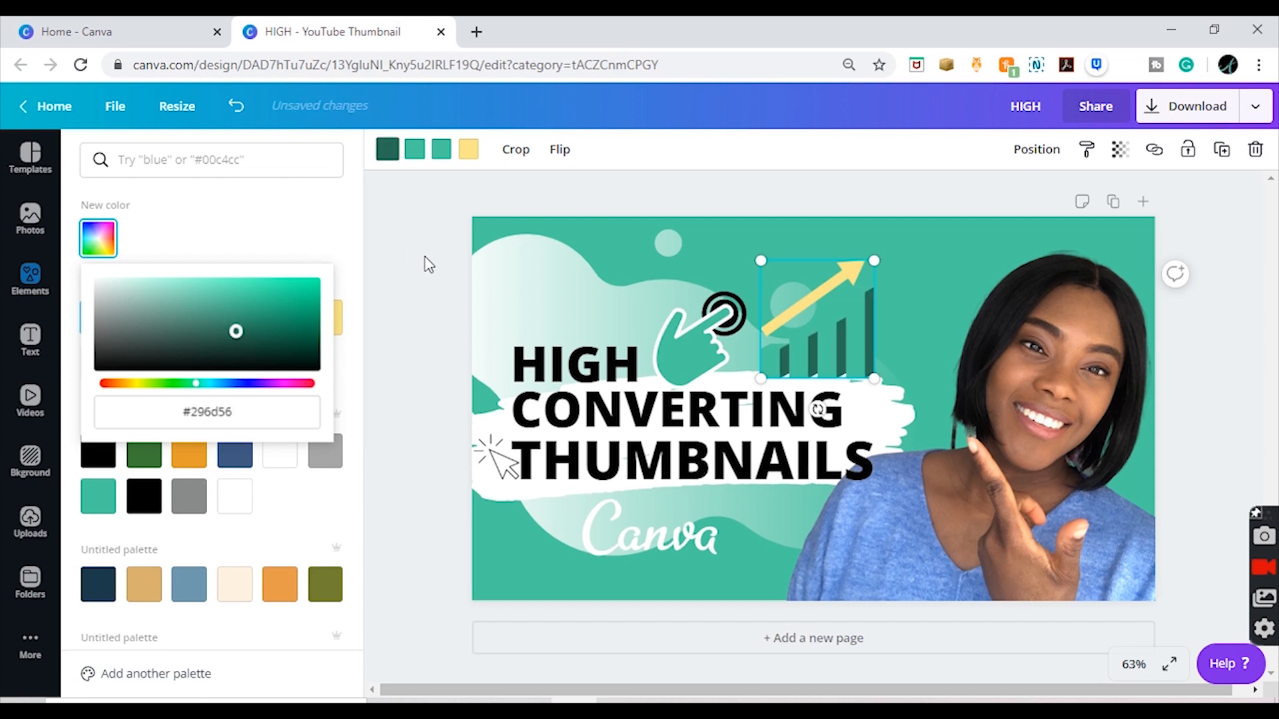
Step: Recolor the top faces of the chart's bars a custom light mint and its rising arrow white
left_click(441, 149)
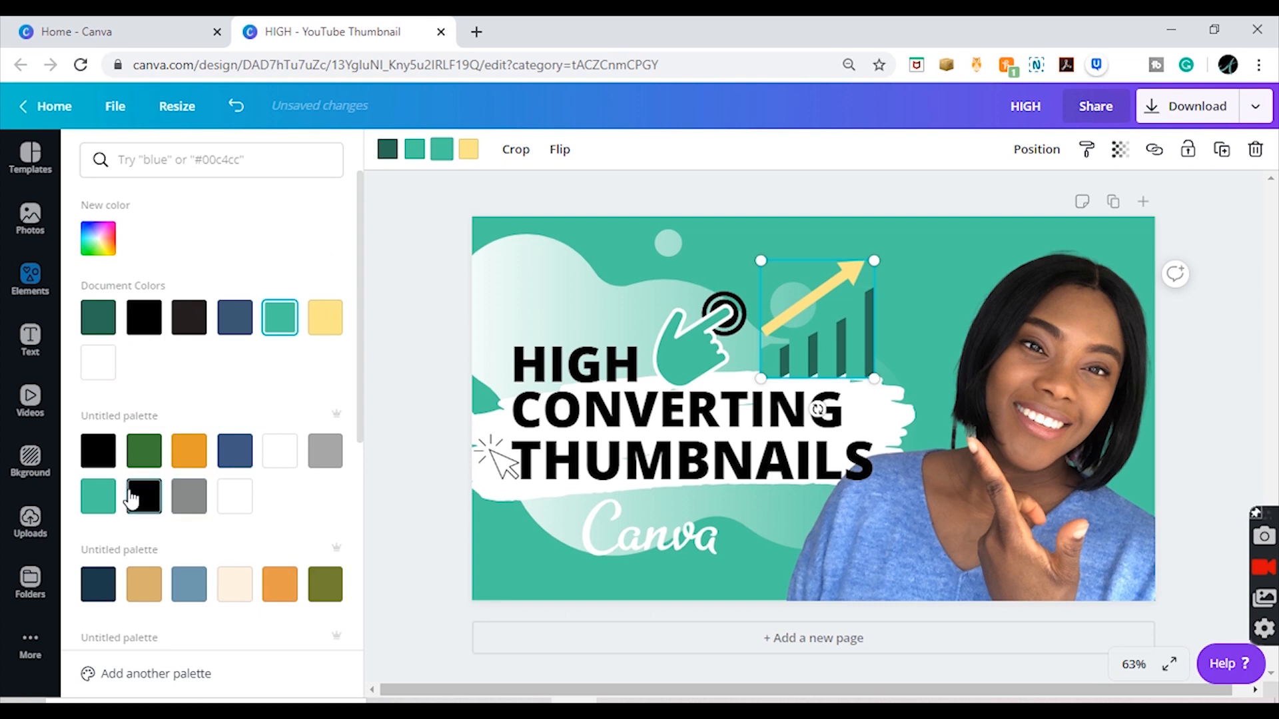
left_click(98, 238)
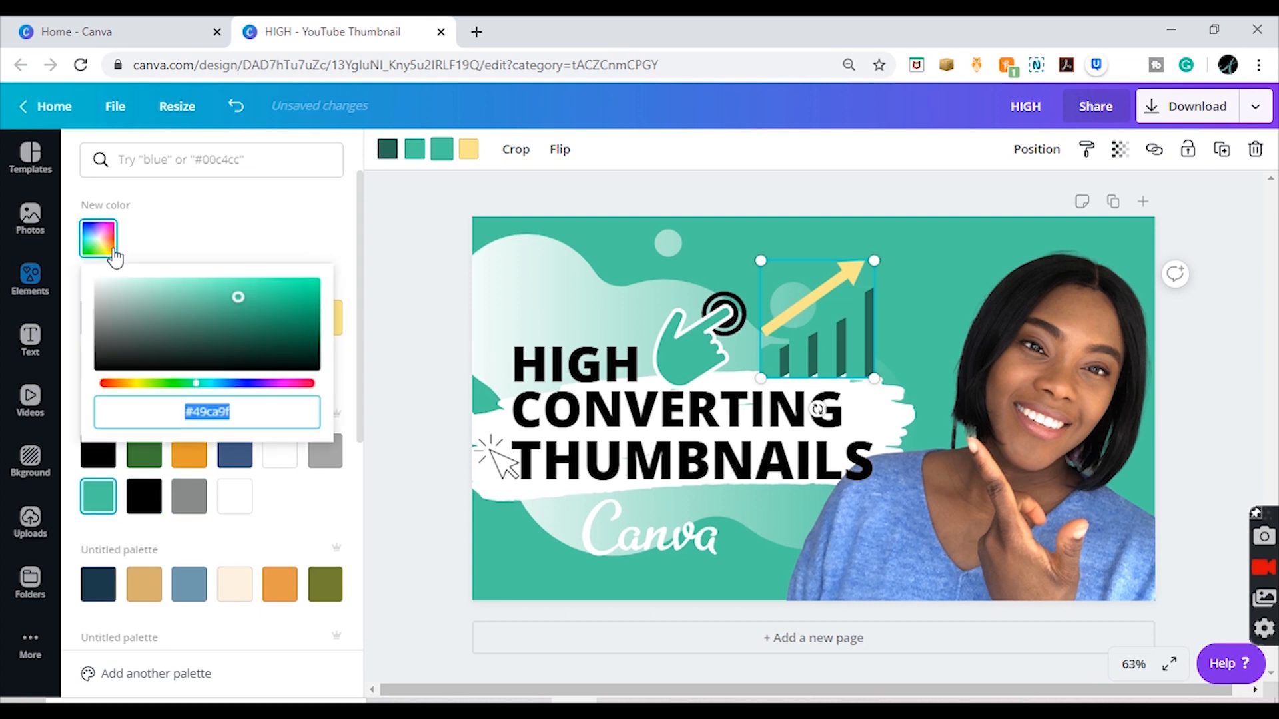
left_click(213, 284)
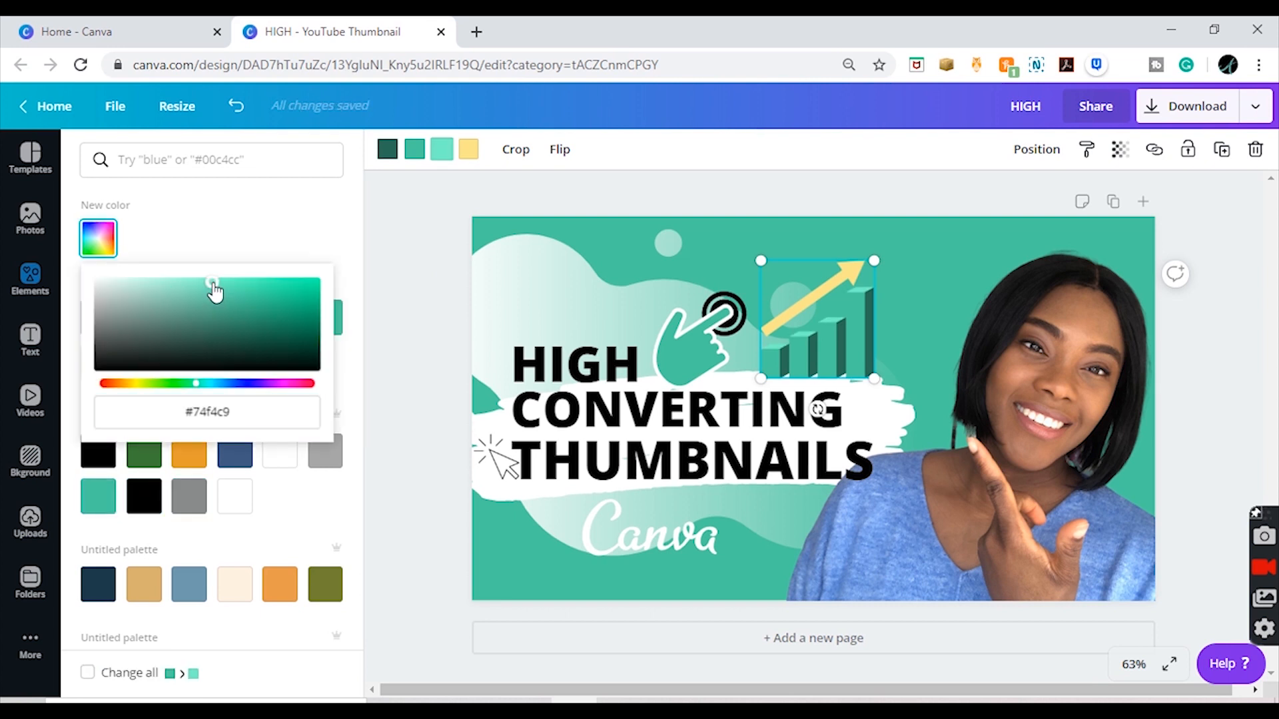
left_click(203, 282)
key("Escape")
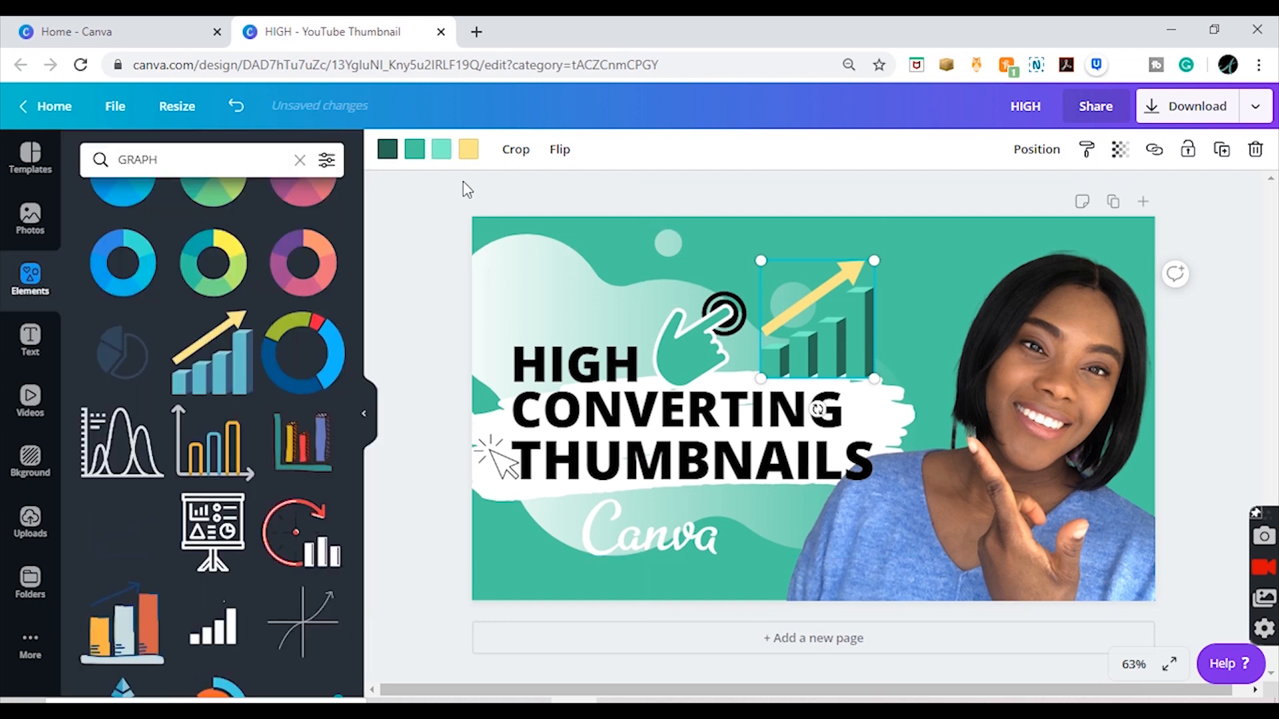
left_click(469, 152)
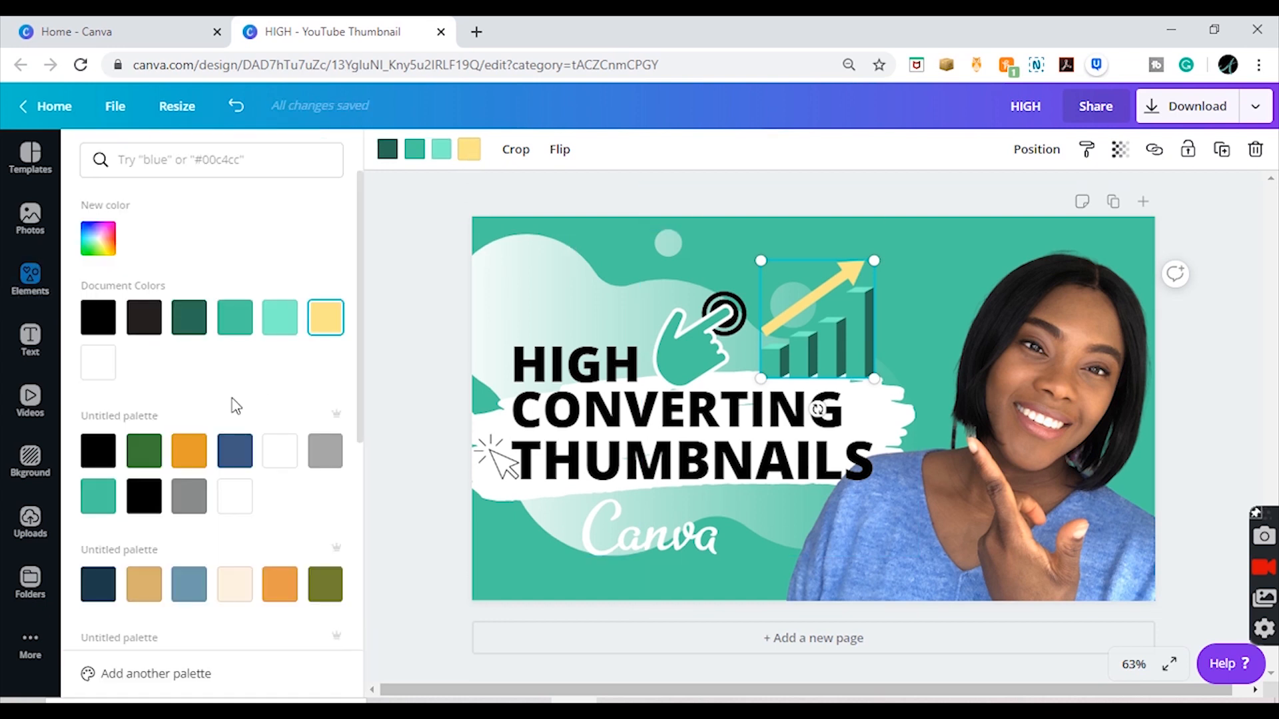
left_click(99, 375)
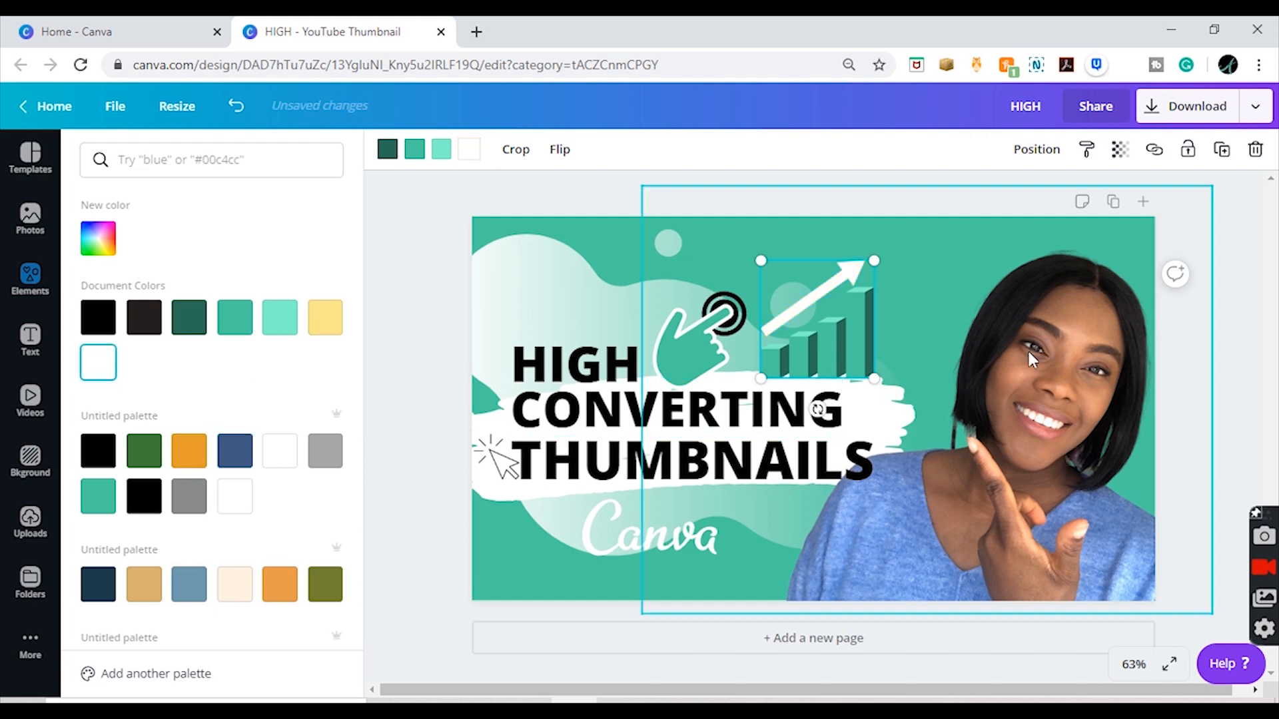
Step: Remove the click-hand graphic, and put the bar chart in its place beside "HIGH", slightly enlarged
left_click(698, 353)
left_click_drag(697, 350, 708, 317)
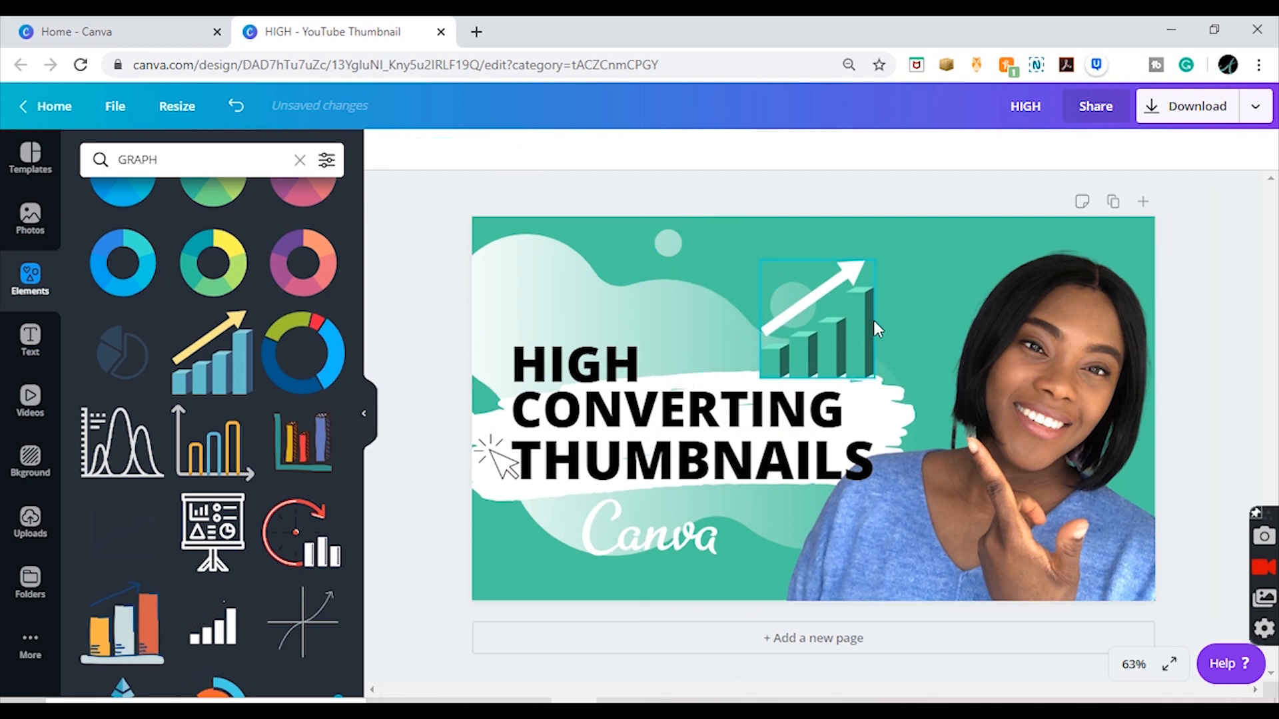
left_click_drag(860, 333, 751, 335)
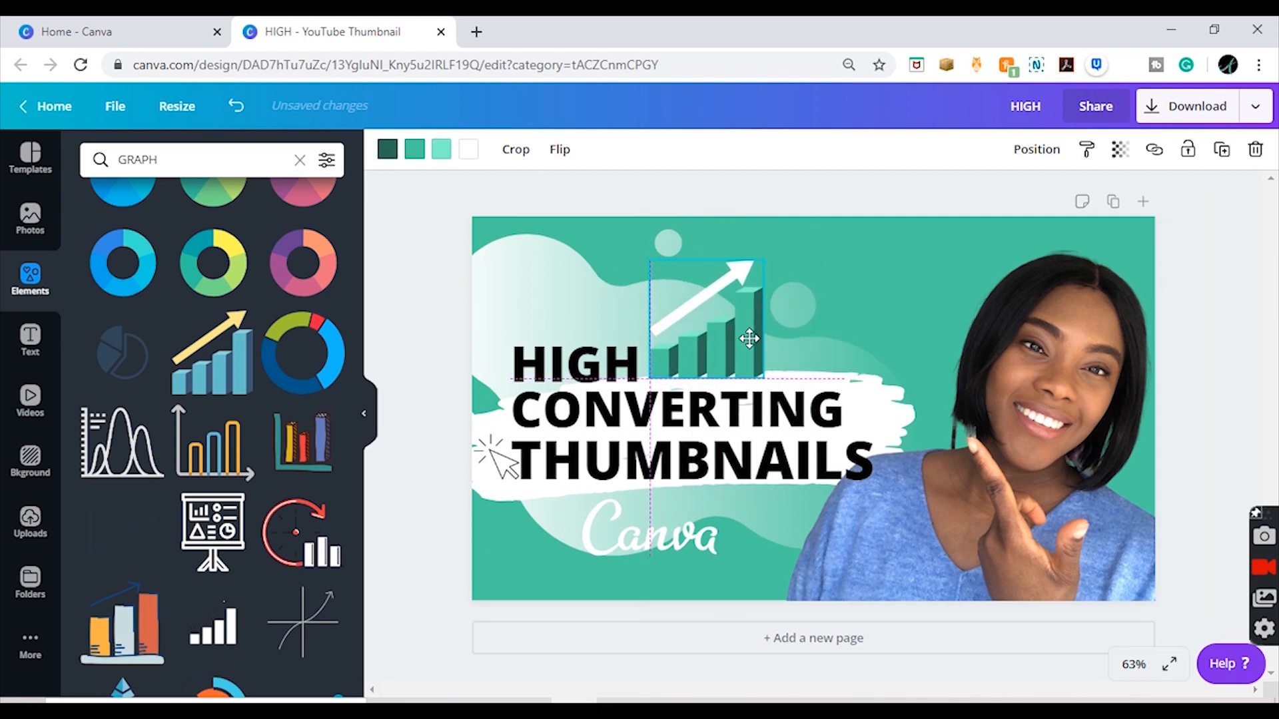
left_click(1238, 340)
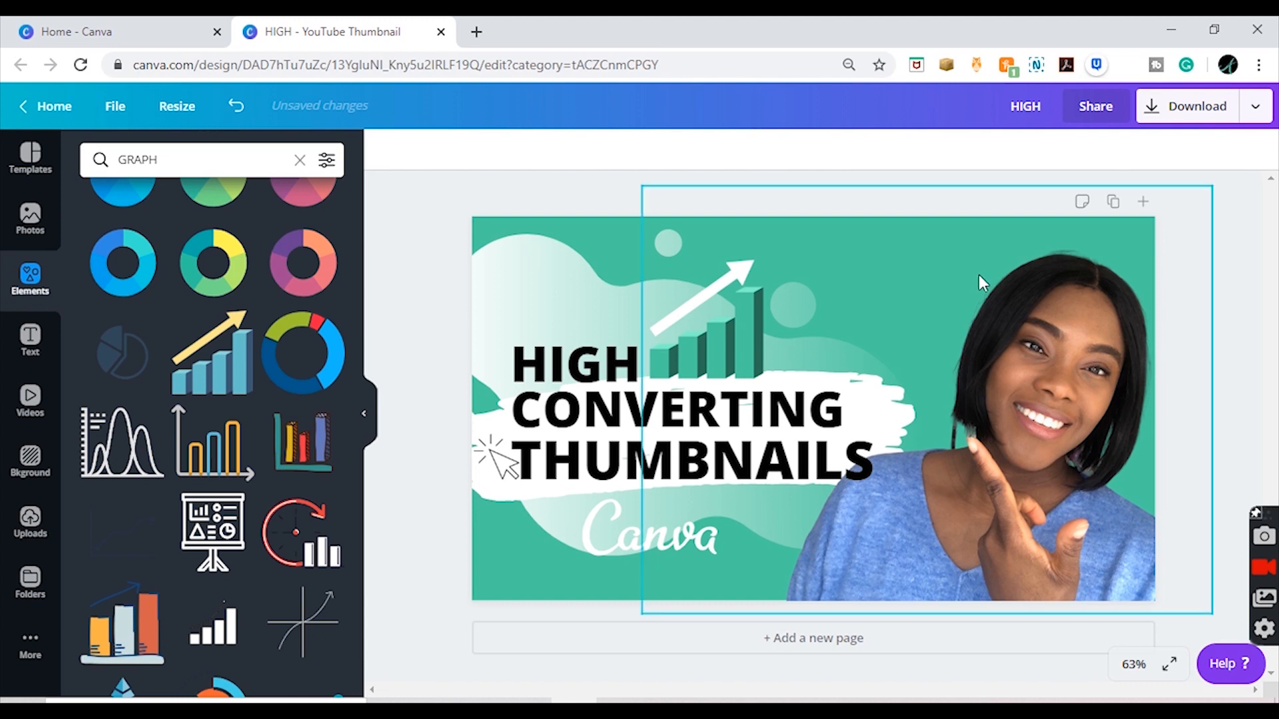
left_click_drag(758, 326, 760, 332)
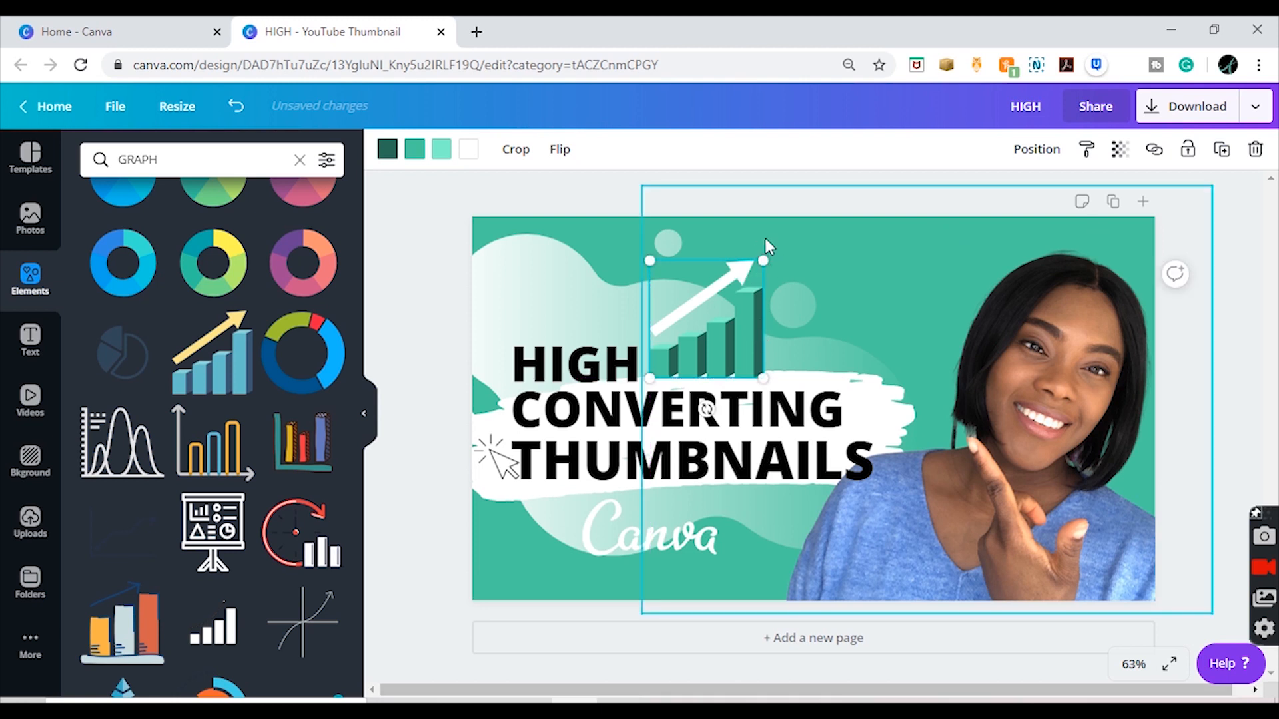
mouse_move(763, 262)
left_mouse_down()
mouse_move(751, 295)
mouse_move(778, 270)
left_mouse_up()
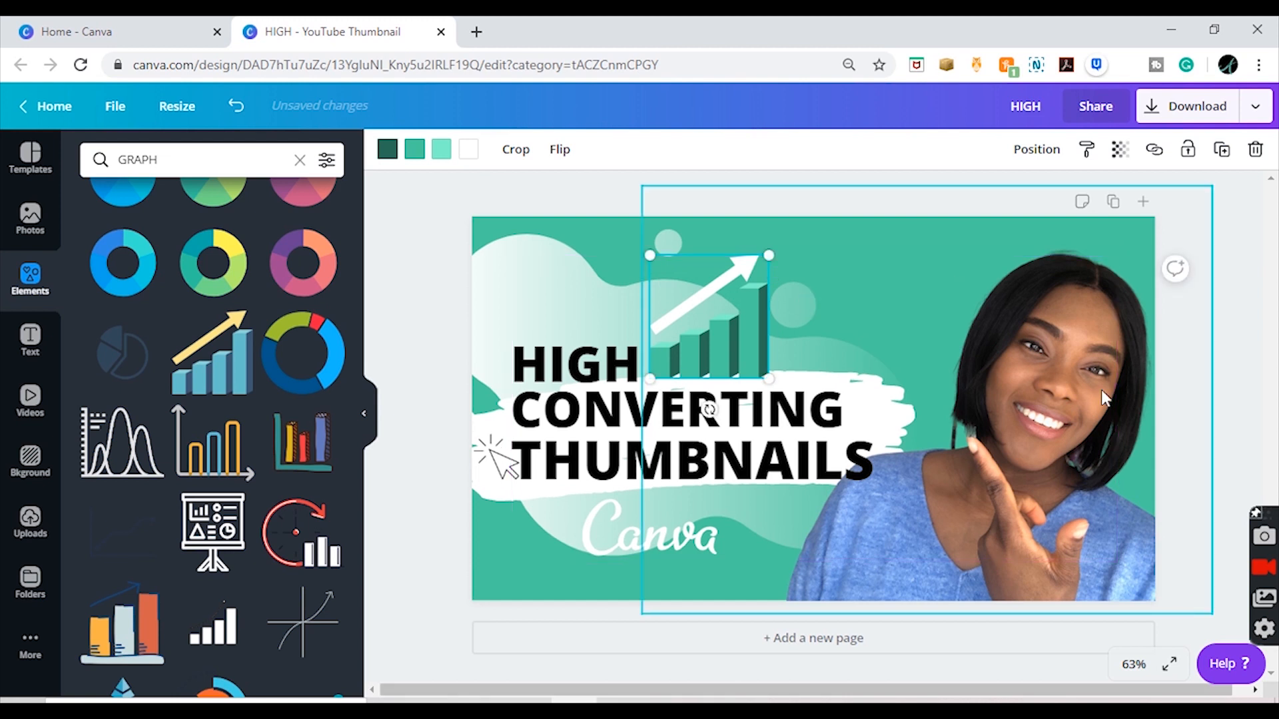
Step: Move the arrow cursor graphic below the start of "THUMBNAILS", beside the Canva logo, and enlarge it
left_click(500, 458)
left_click_drag(500, 458, 577, 519)
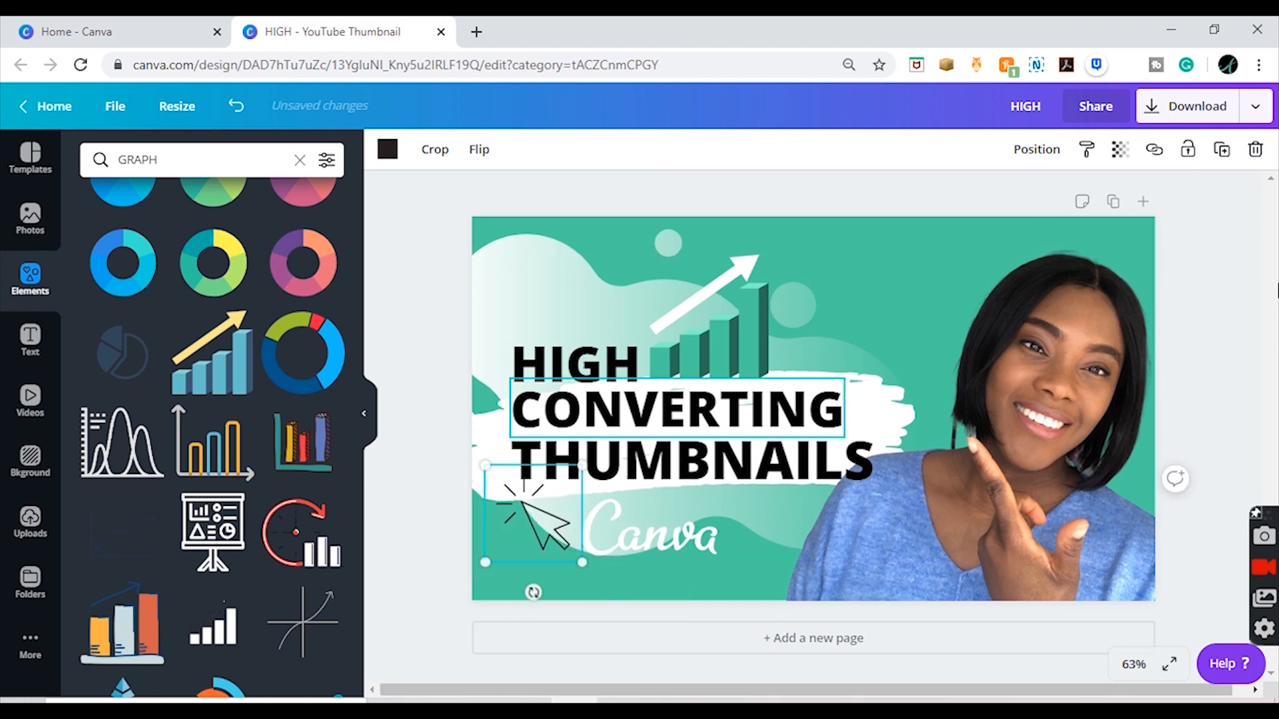
left_click(1265, 273)
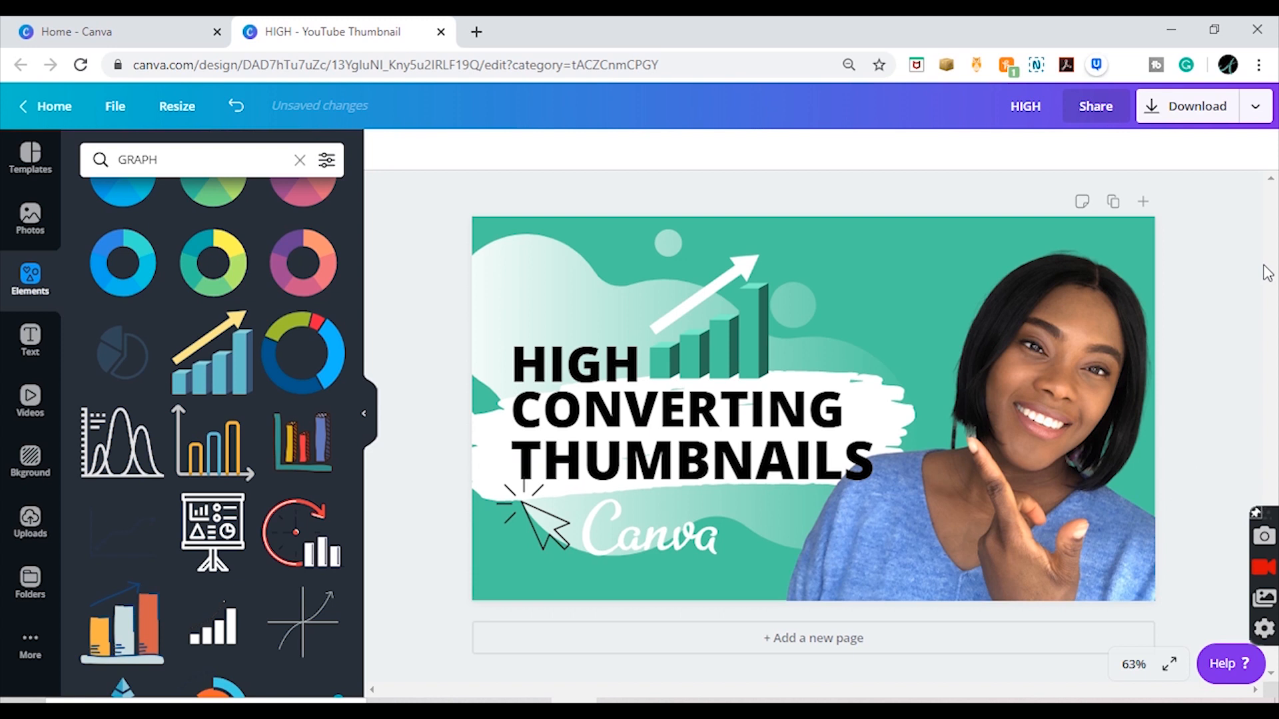